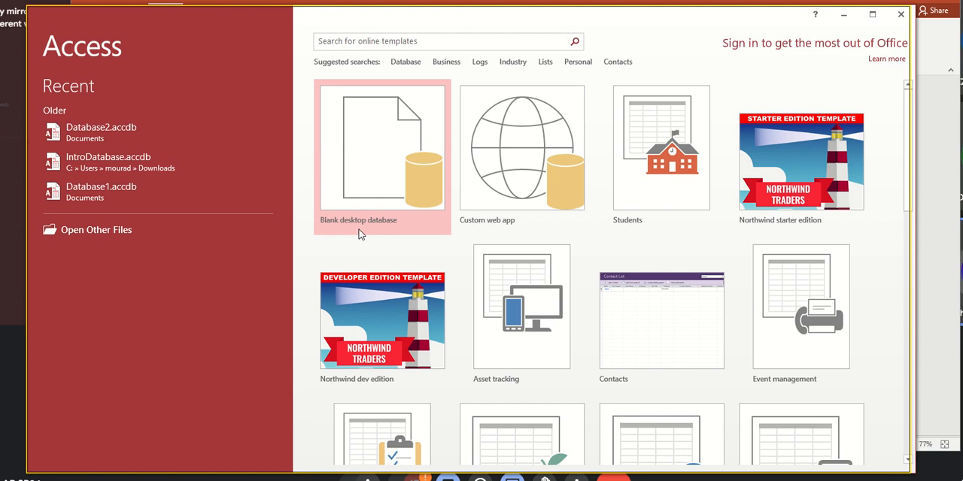
# - Create a blank desktop database and open its first table in Design view, saving it as Employees
pyautogui.click(376, 183)
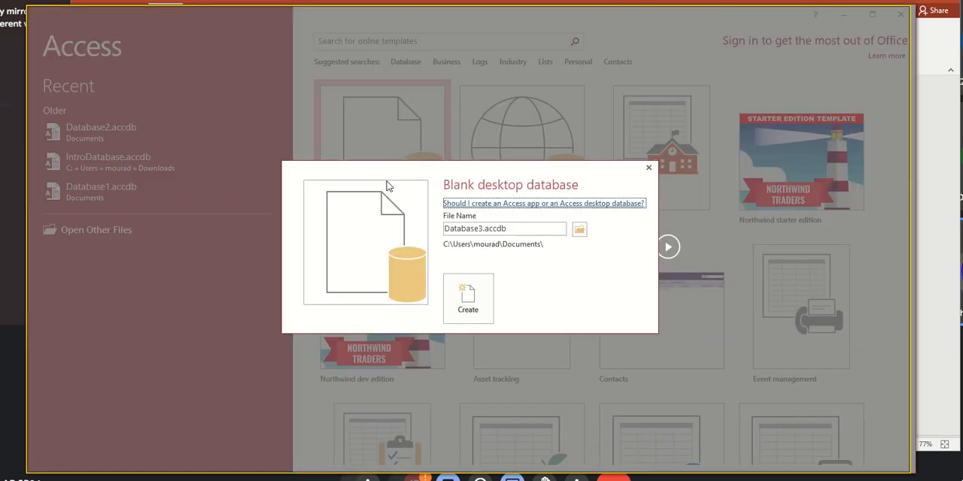
pyautogui.click(485, 315)
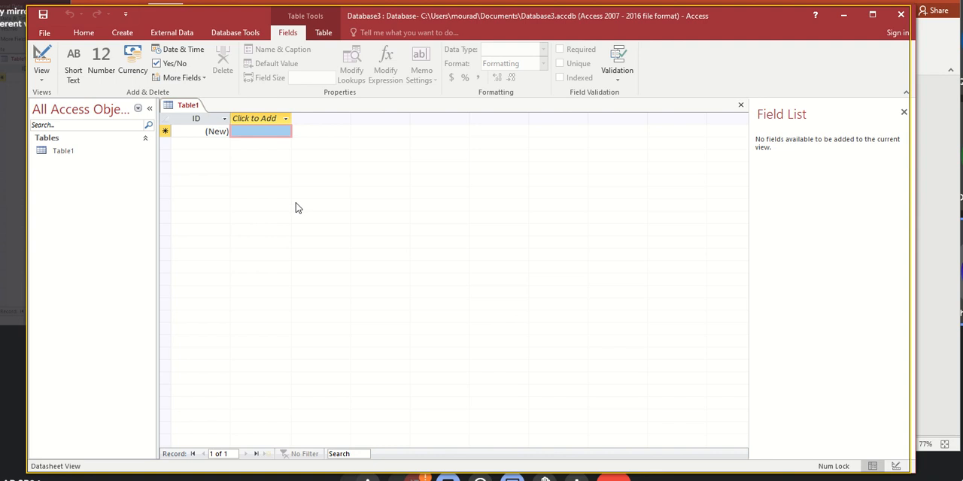
pyautogui.click(57, 155)
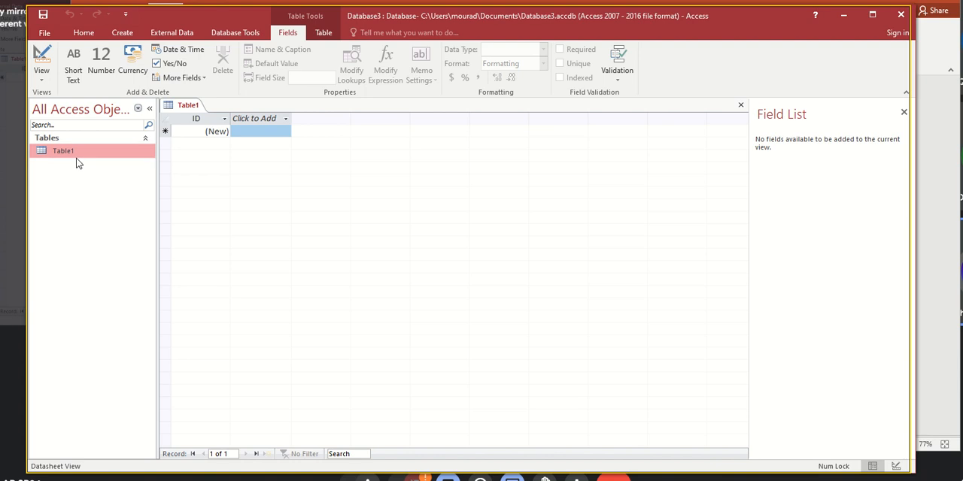
pyautogui.click(44, 65)
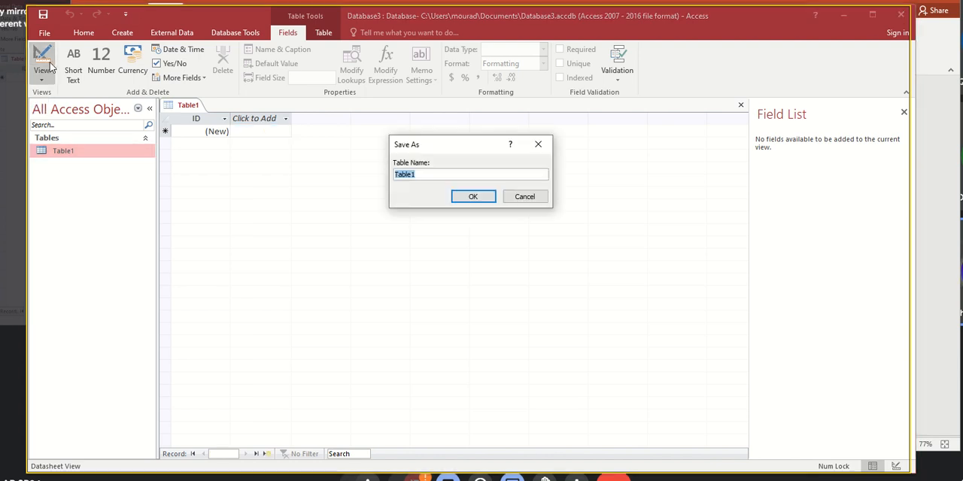
pyautogui.write('Employees')
pyautogui.click(460, 198)
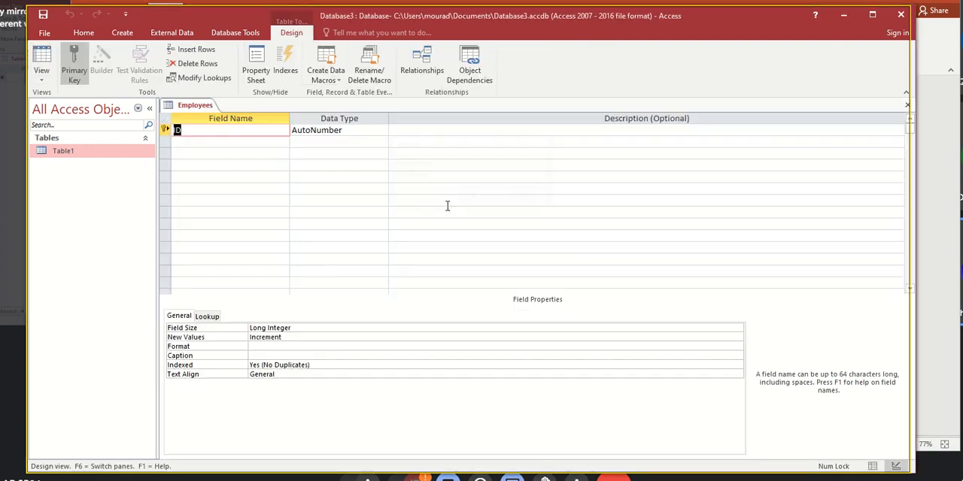
# - Rename the primary key field to EmployeeID and add a Short Text field named FirstNAme below it
pyautogui.click(177, 131)
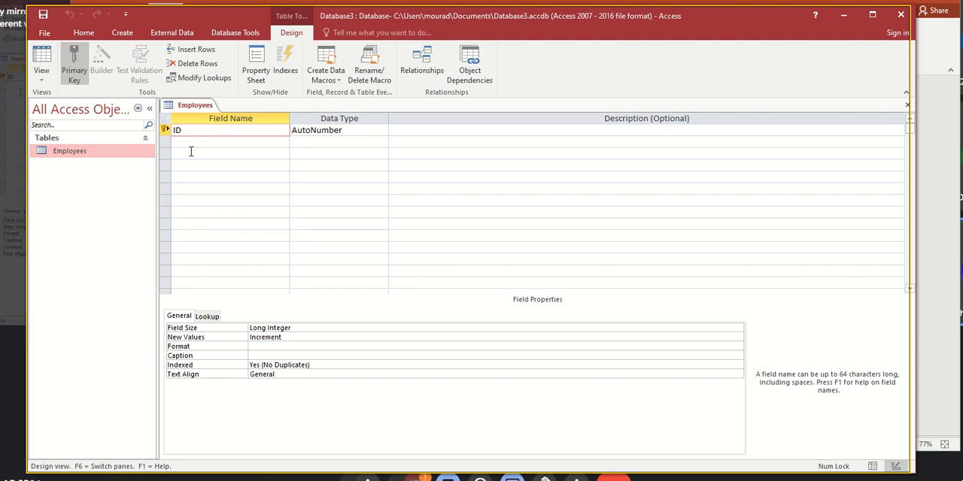
pyautogui.write('Employee')
pyautogui.click(206, 143)
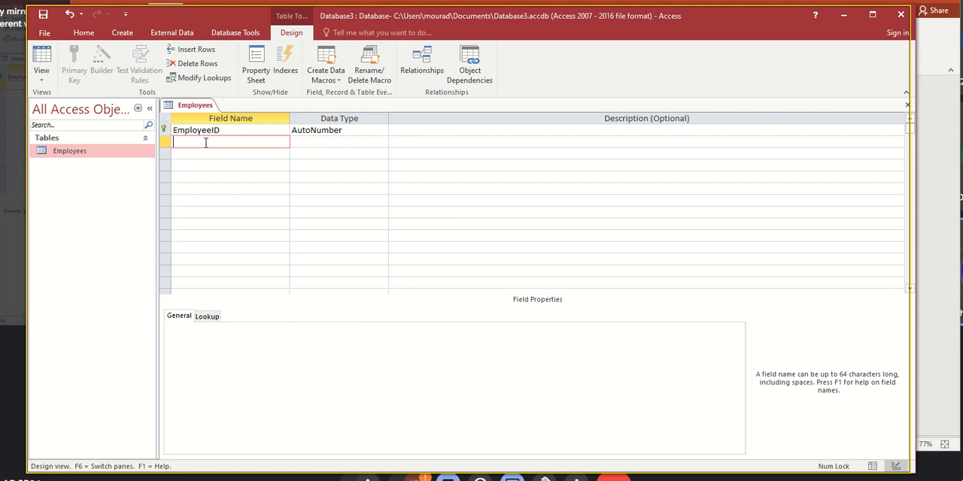
pyautogui.write('FirstName')
pyautogui.press('Tab')
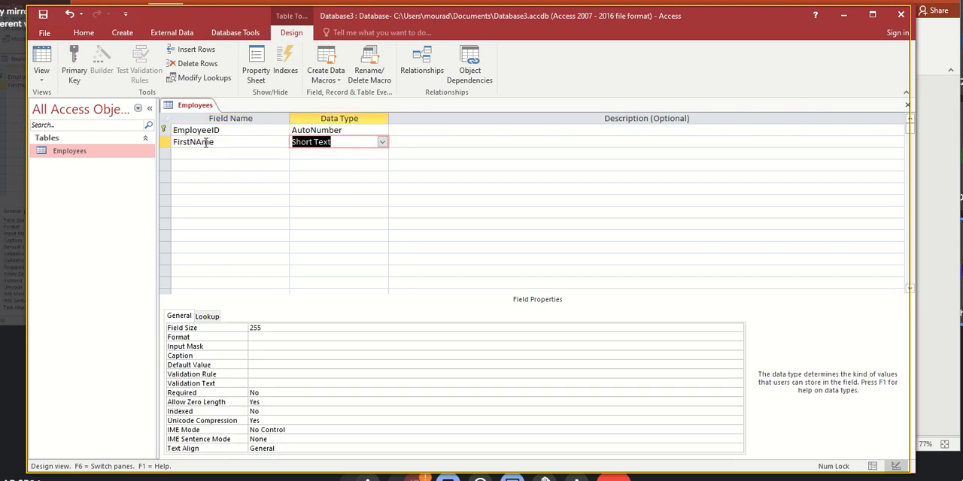
# - Add a Short Text field named LastNAme to the Employees table
pyautogui.click(205, 156)
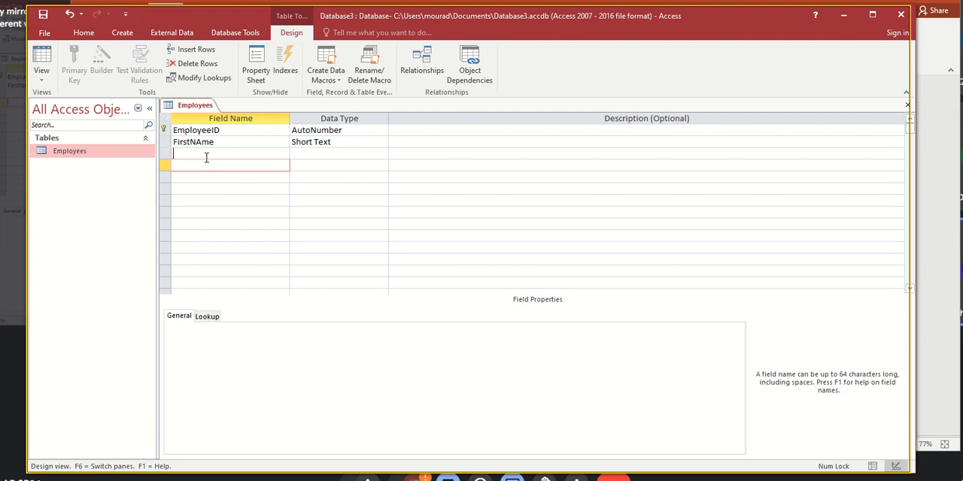
pyautogui.write('LastNAme')
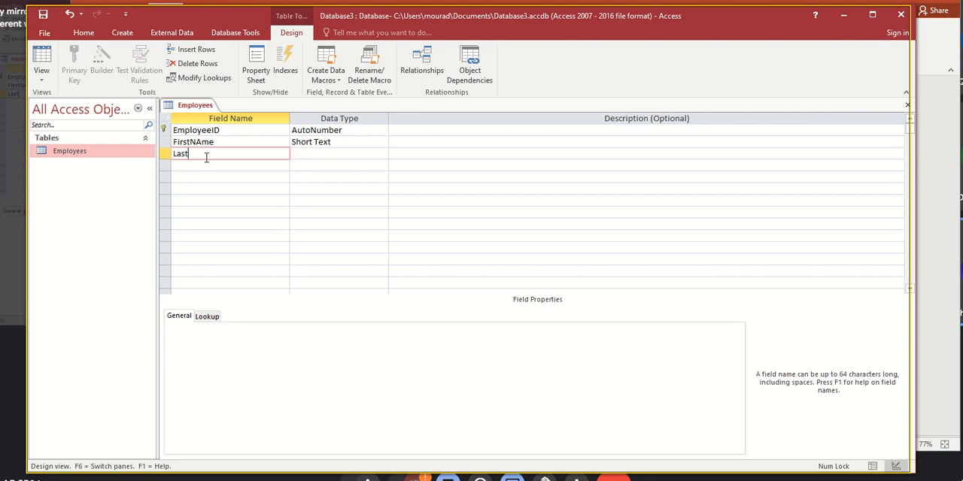
pyautogui.press('Tab')
pyautogui.press('Tab')
pyautogui.press('Tab')
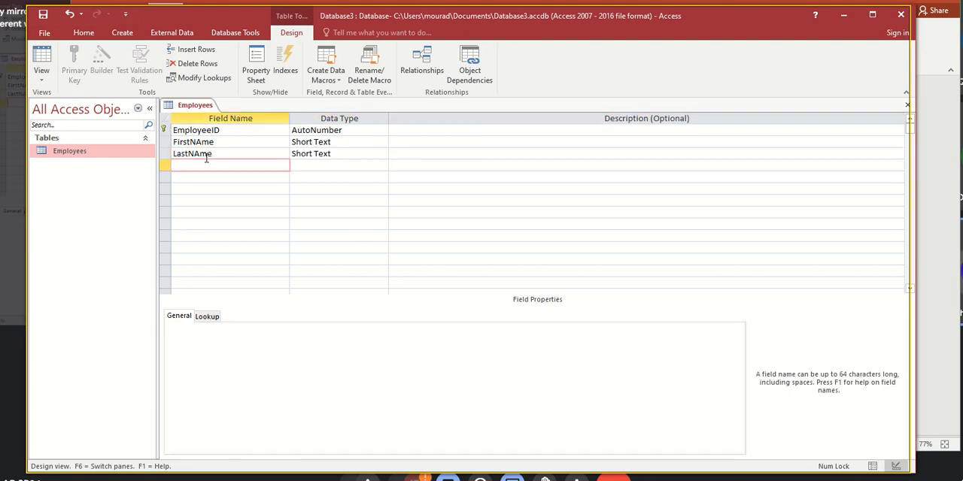
# - Add a Short Text field named Department below LastNAme in the Employees table
pyautogui.write('Department')
pyautogui.press('Tab')
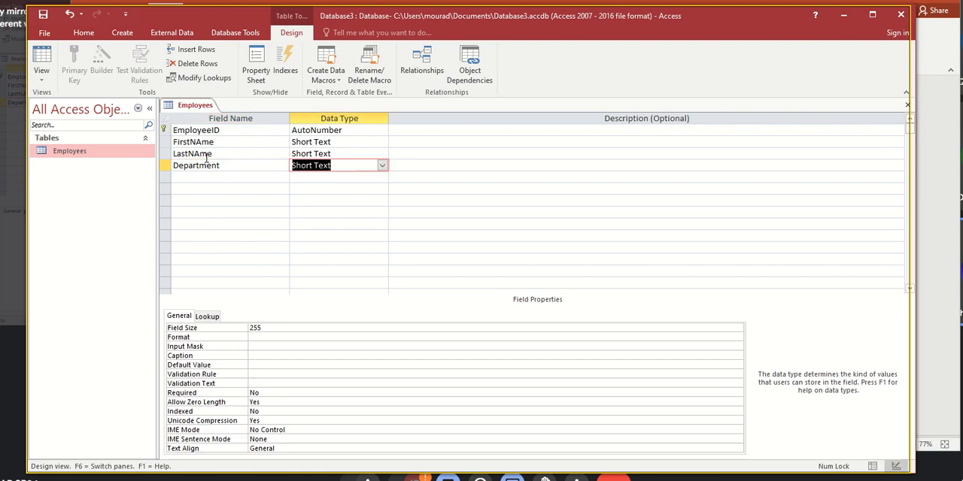
pyautogui.press('Tab')
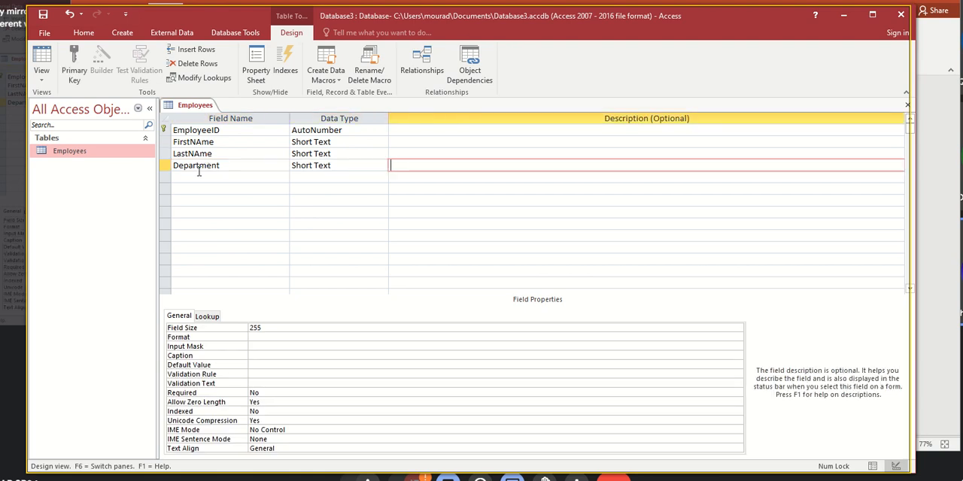
pyautogui.click(198, 177)
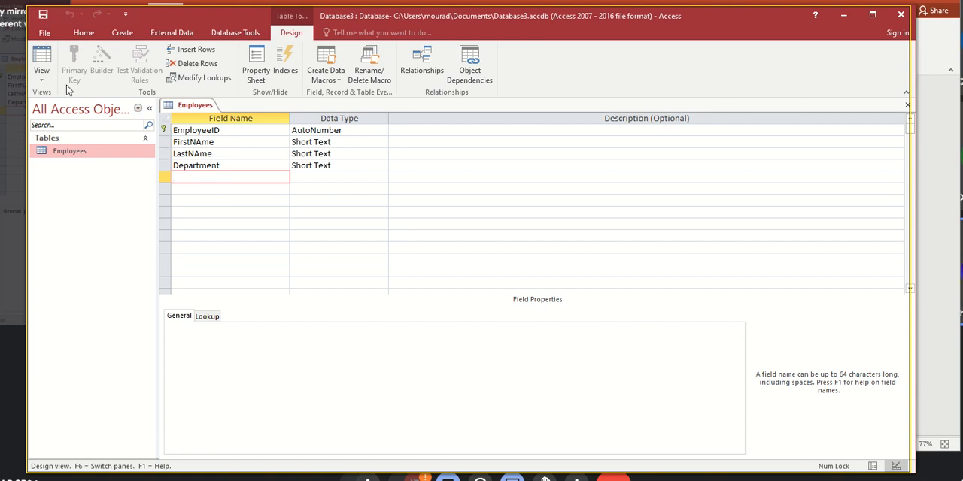
# - Examine the Employees table's columns in Datasheet view and compare them with its Design view
pyautogui.click(42, 61)
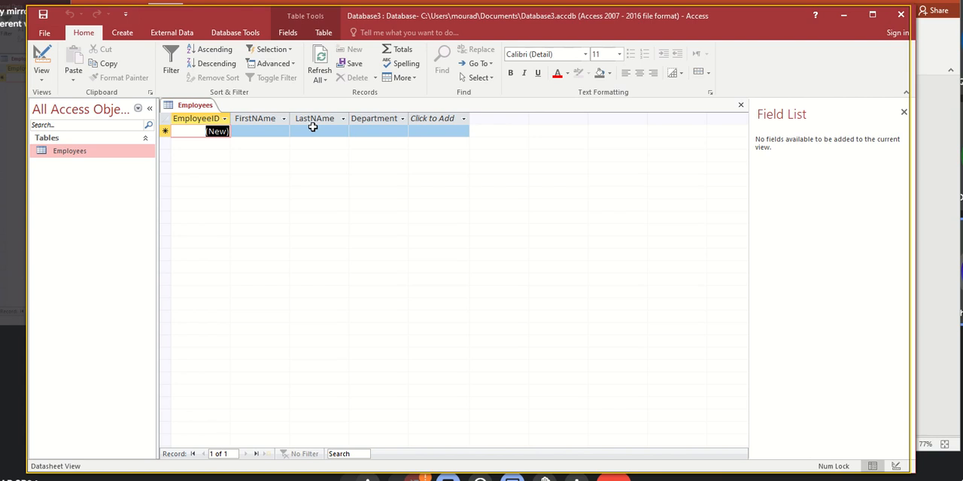
pyautogui.click(314, 119)
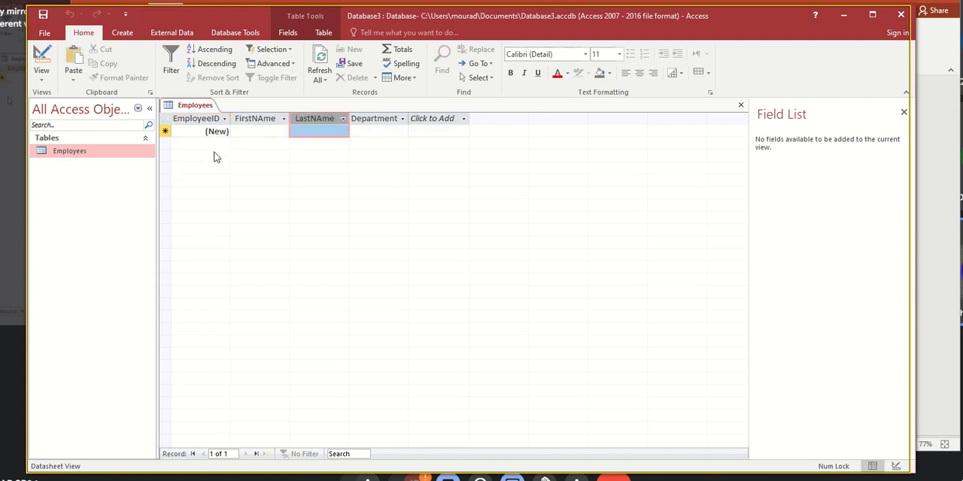
pyautogui.click(47, 60)
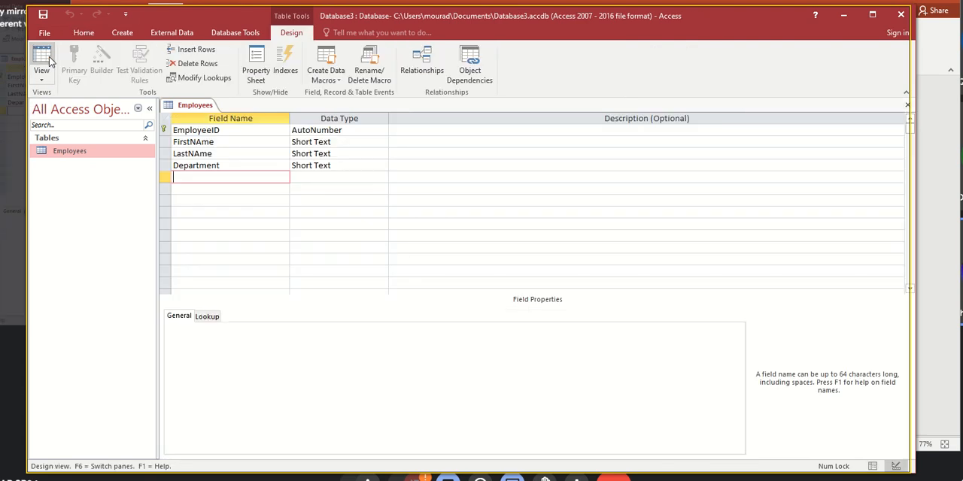
pyautogui.click(41, 59)
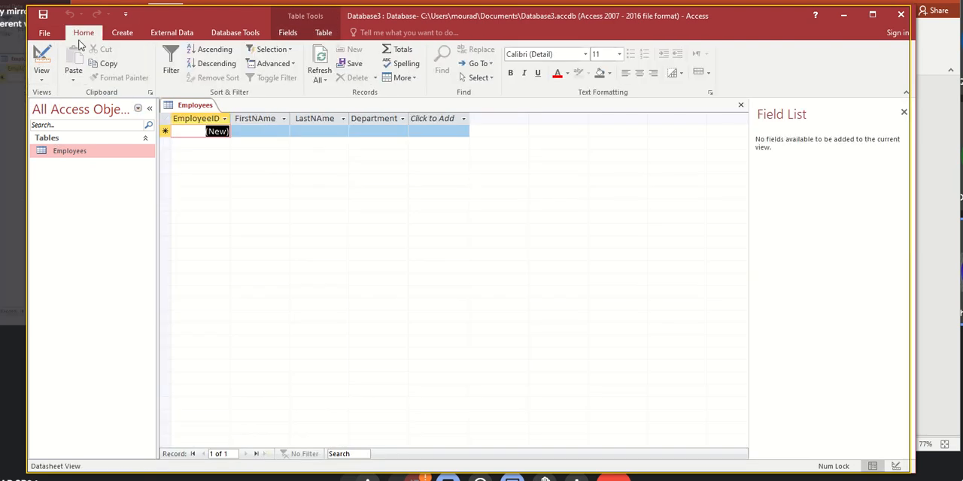
# - Create a second table and open it in Design view, saving it as Orders
pyautogui.click(113, 38)
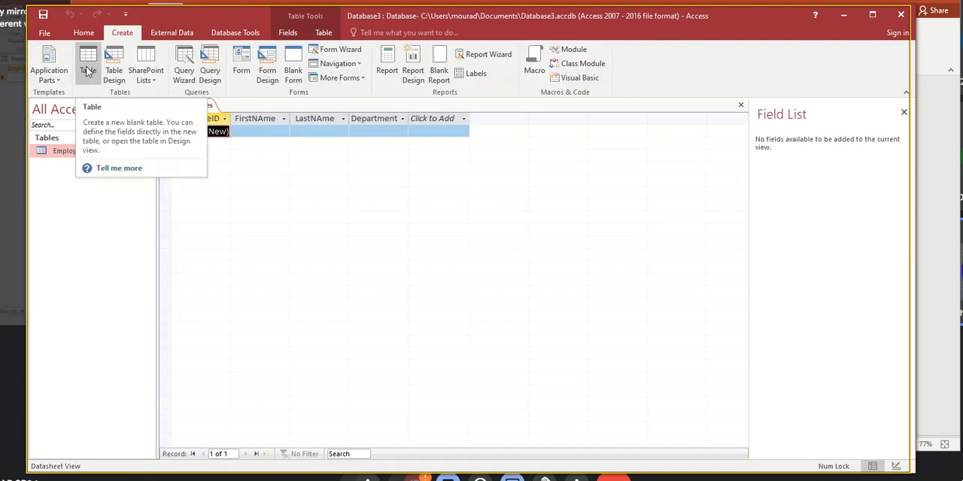
pyautogui.click(85, 66)
pyautogui.click(71, 167)
pyautogui.click(41, 60)
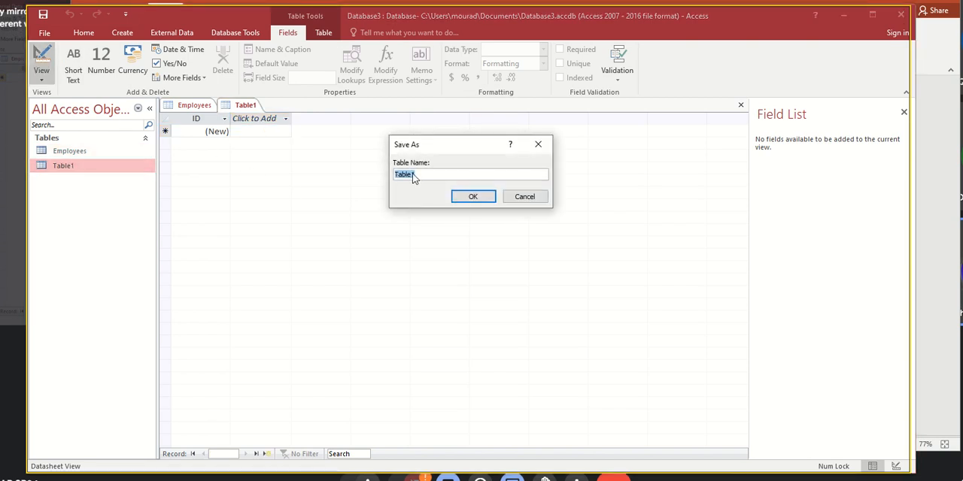
pyautogui.write('Cu')
pyautogui.write('Orders')
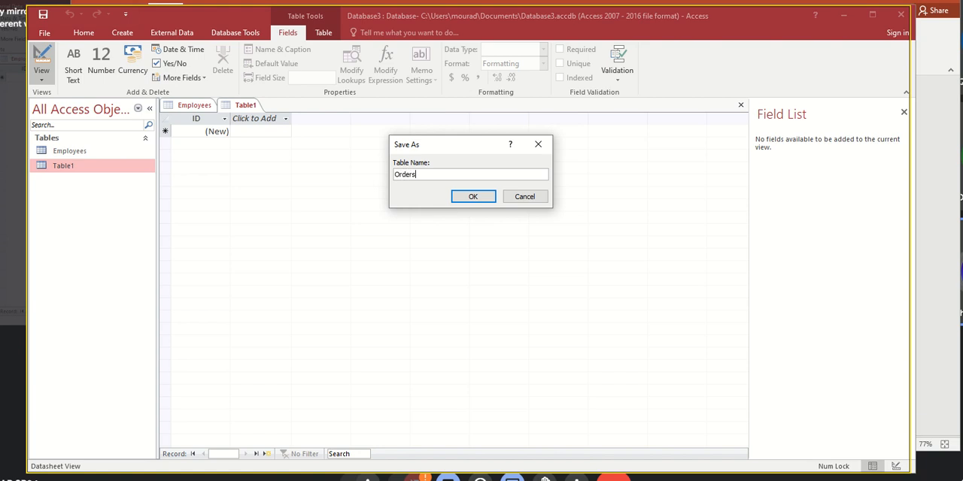
pyautogui.click(471, 198)
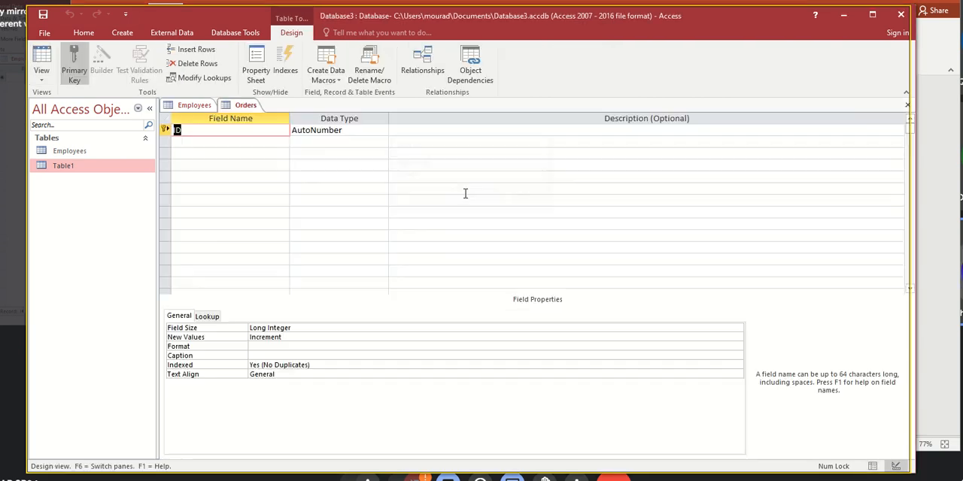
# - Rename the Orders table's primary key field to OrderID
pyautogui.click(191, 132)
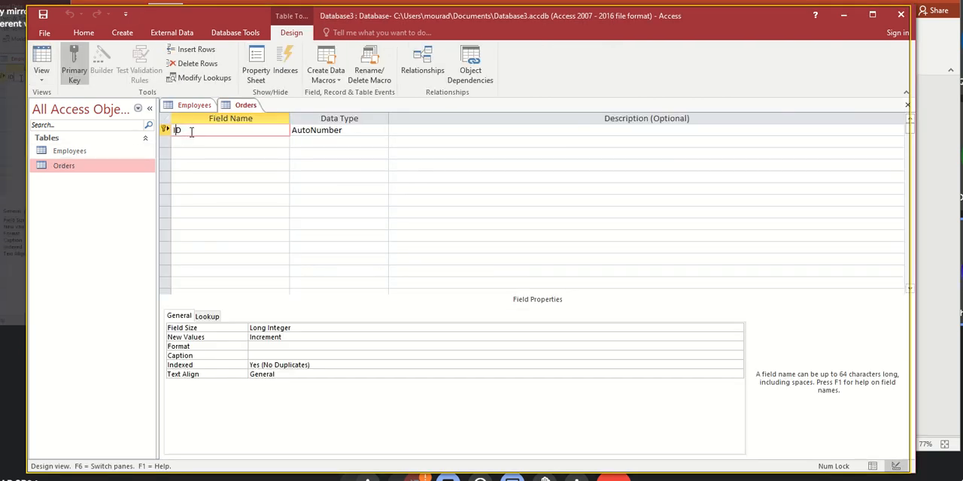
pyautogui.press('Home')
pyautogui.write('Order')
pyautogui.press('Tab')
pyautogui.press('Tab')
pyautogui.press('Tab')
pyautogui.press('Tab')
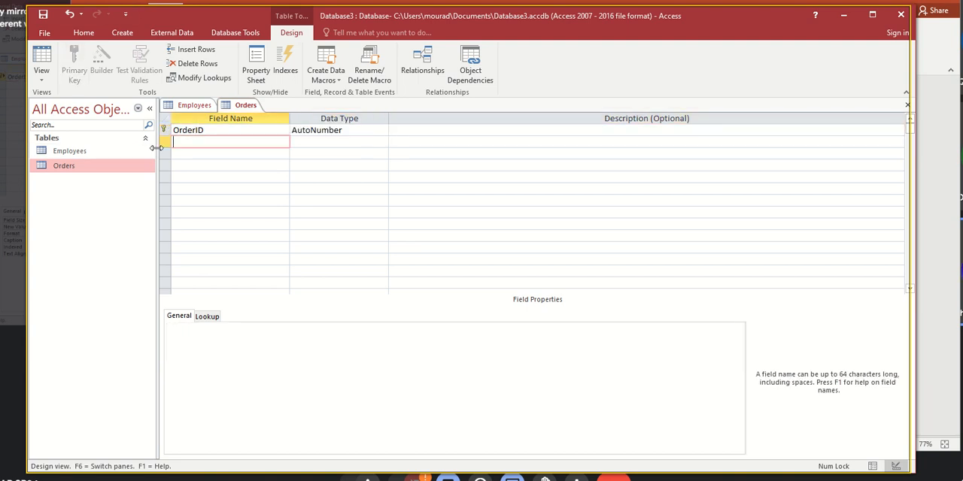
# - Add a Short Text field named ORderDate to the Orders table
pyautogui.hotkey('shift', 'Tab')
pyautogui.write('ORder')
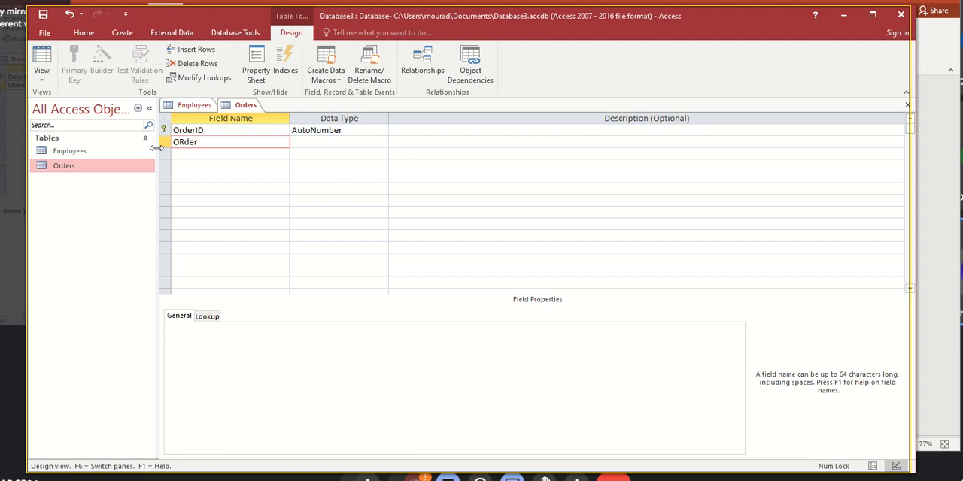
pyautogui.write('Date')
pyautogui.press('Tab')
pyautogui.press('Tab')
pyautogui.press('Tab')
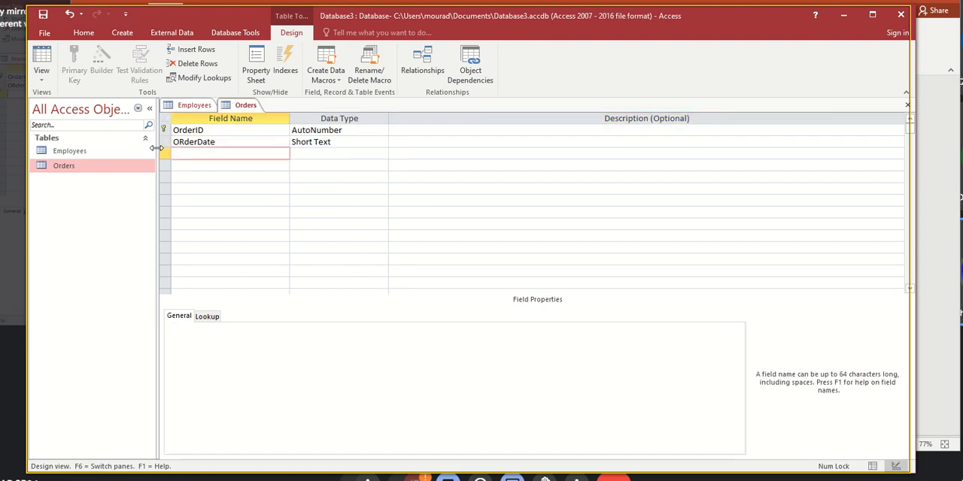
# - Add a Short Text field to the Orders table, naming it Products and renaming it PRoduct
pyautogui.write('Products')
pyautogui.press('Tab')
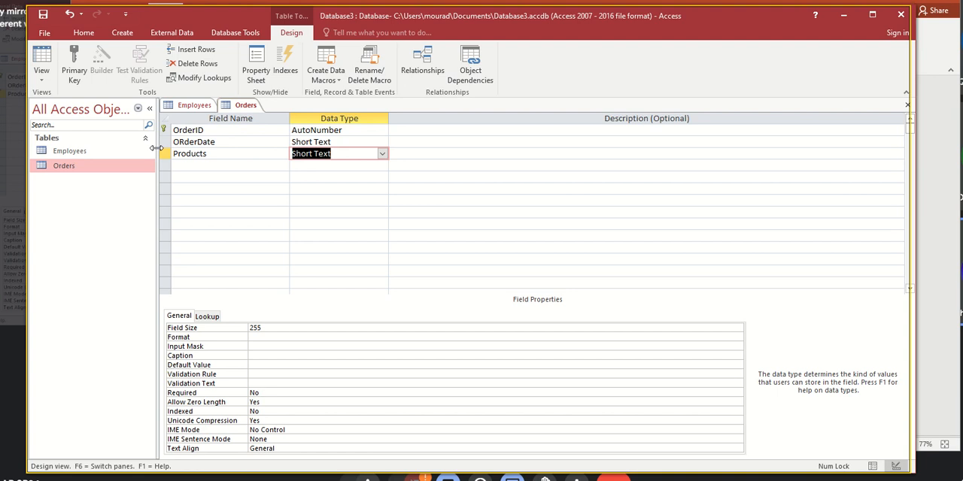
pyautogui.hotkey('shift', 'Tab')
pyautogui.press('Tab')
pyautogui.hotkey('shift', 'Tab')
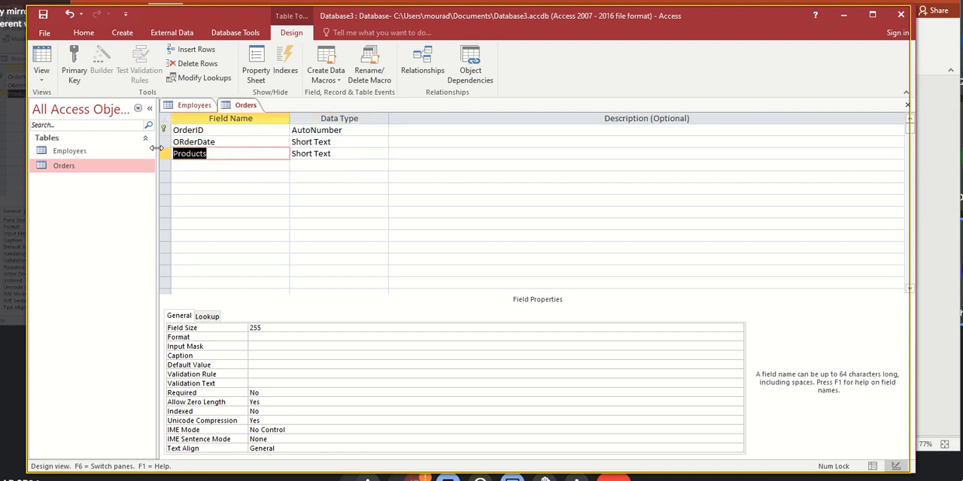
pyautogui.write('PRoduct')
pyautogui.press('Tab')
pyautogui.press('Tab')
pyautogui.press('Tab')
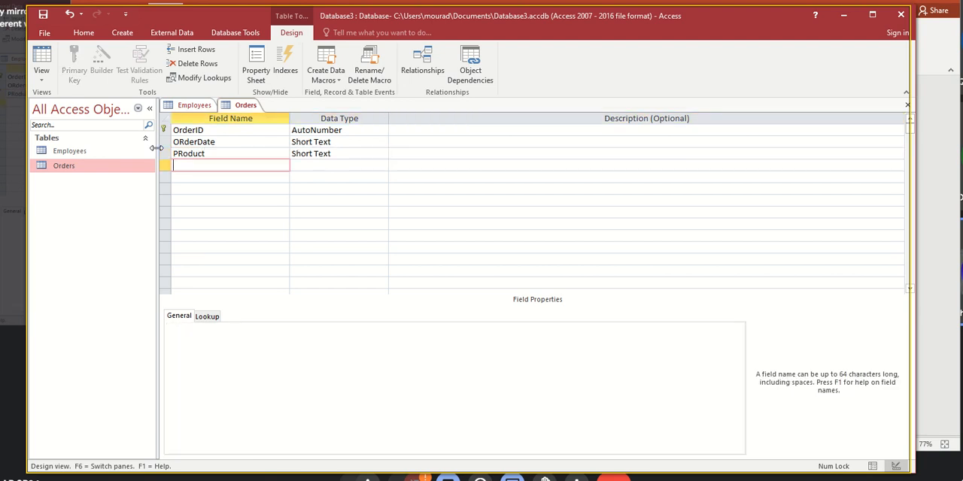
# - Add a field named Units to the Orders table with the Number data type
pyautogui.write('Unit')
pyautogui.press('Tab')
pyautogui.press('Tab')
pyautogui.press('Tab')
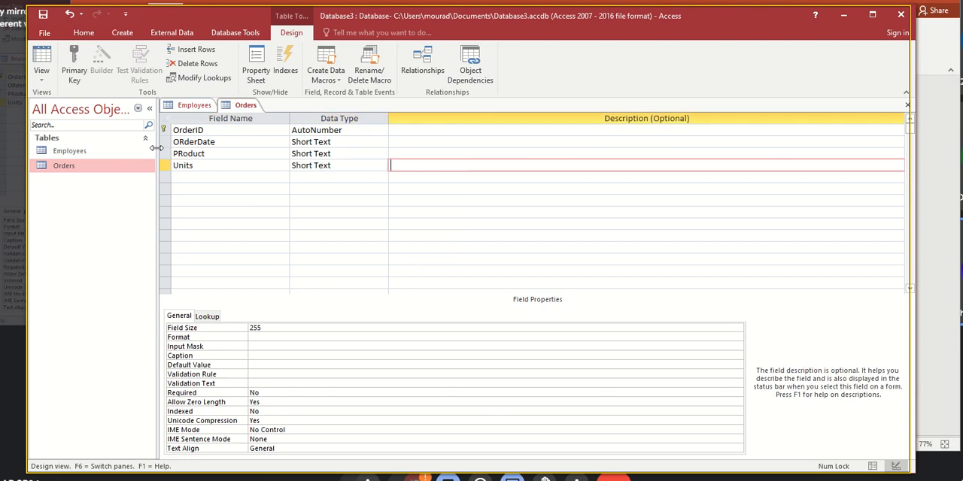
pyautogui.hotkey('shift', 'Tab')
pyautogui.hotkey('shift', 'Tab')
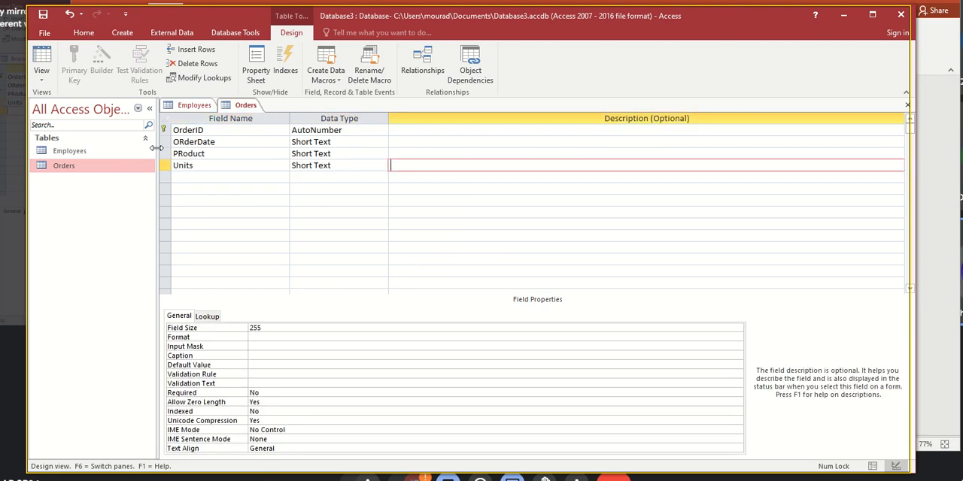
pyautogui.write('number')
pyautogui.press('Tab')
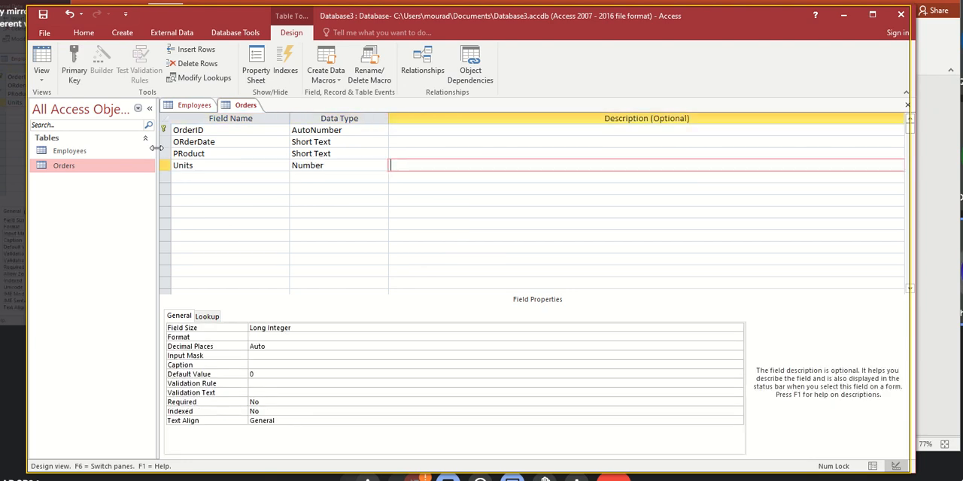
# - Add a field named UnotisPrice below Units in the Orders table with the Number data type
pyautogui.press('Tab')
pyautogui.press('Tab')
pyautogui.hotkey('shift', 'Tab')
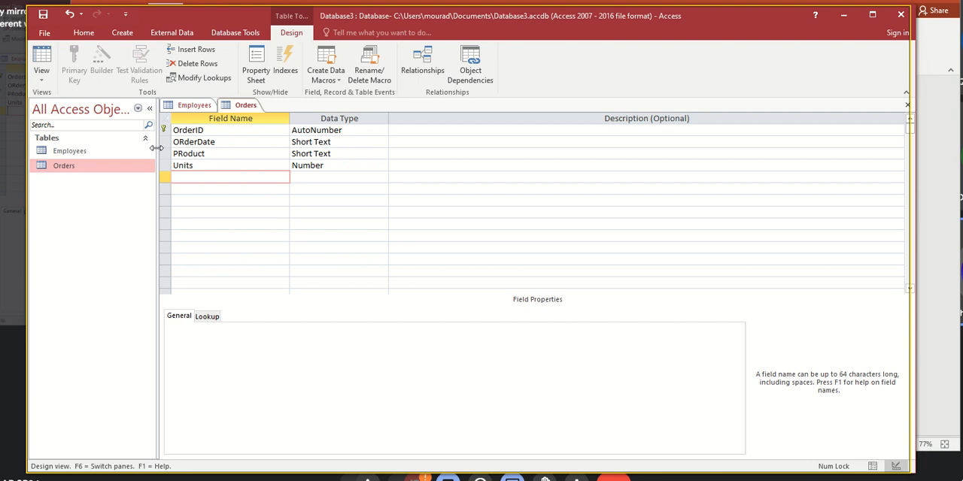
pyautogui.write('UnotisPRicrice')
pyautogui.press('Tab')
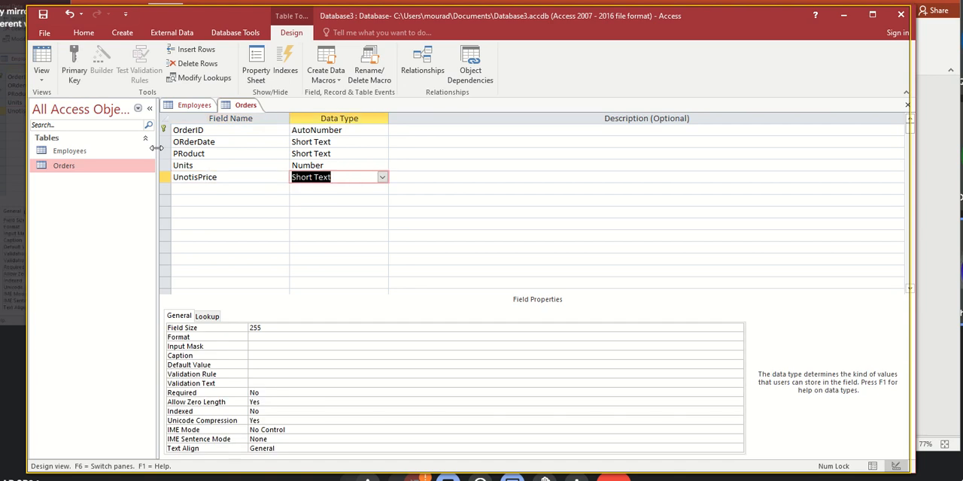
pyautogui.write('number')
pyautogui.press('Tab')
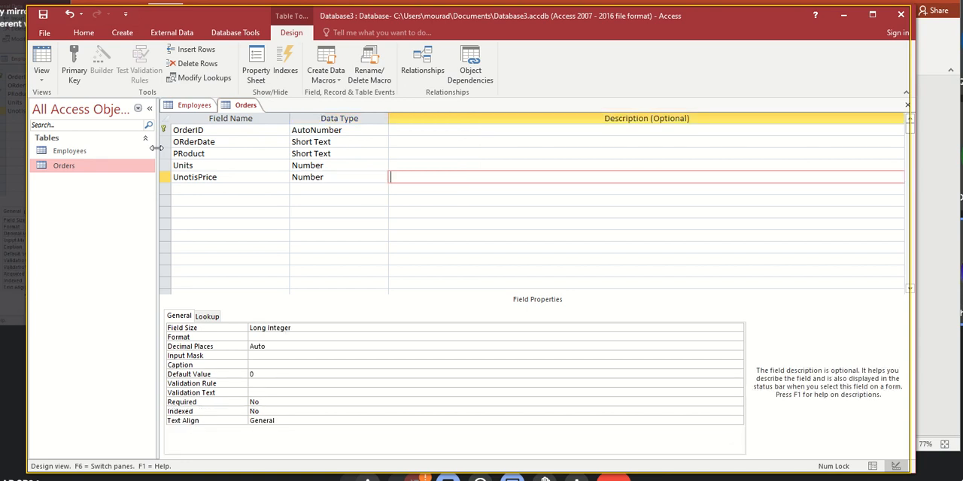
# - Save the Orders table design, preview the table in Datasheet view and return it to Design view
pyautogui.click(194, 143)
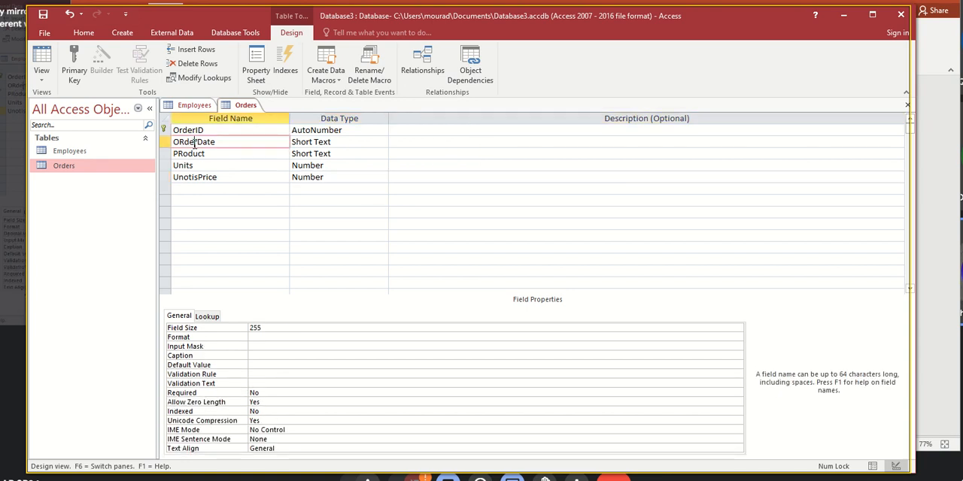
pyautogui.click(43, 13)
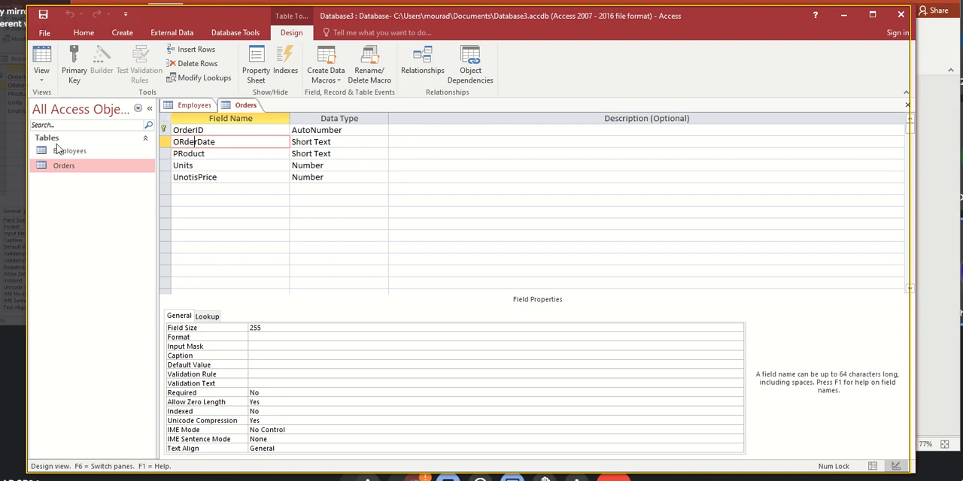
pyautogui.click(41, 54)
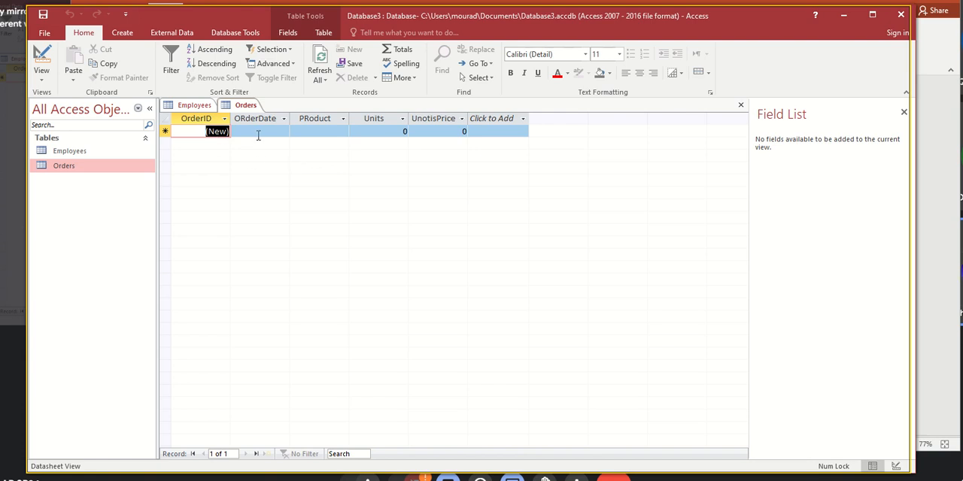
pyautogui.click(41, 56)
# - Compare the fields of the Employees and Orders tables to see how the two tables could be linked
pyautogui.click(195, 105)
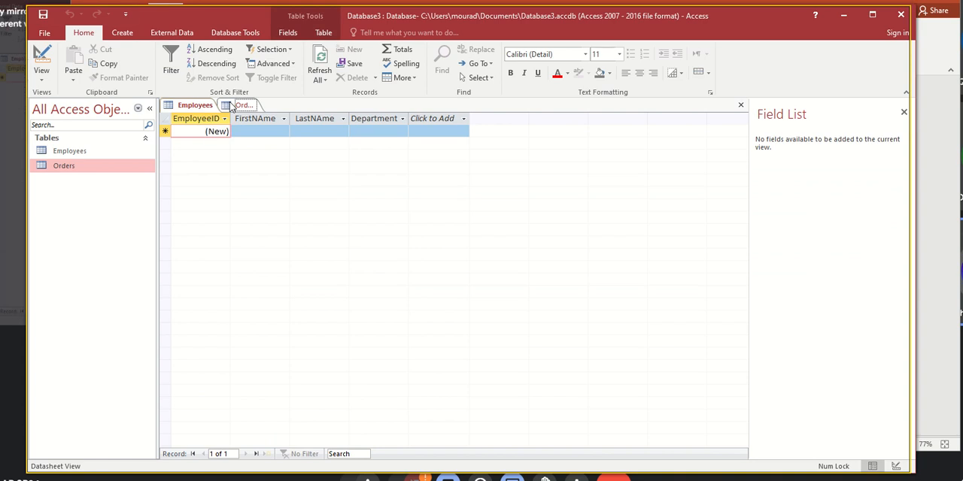
pyautogui.click(231, 106)
pyautogui.click(195, 105)
pyautogui.click(241, 105)
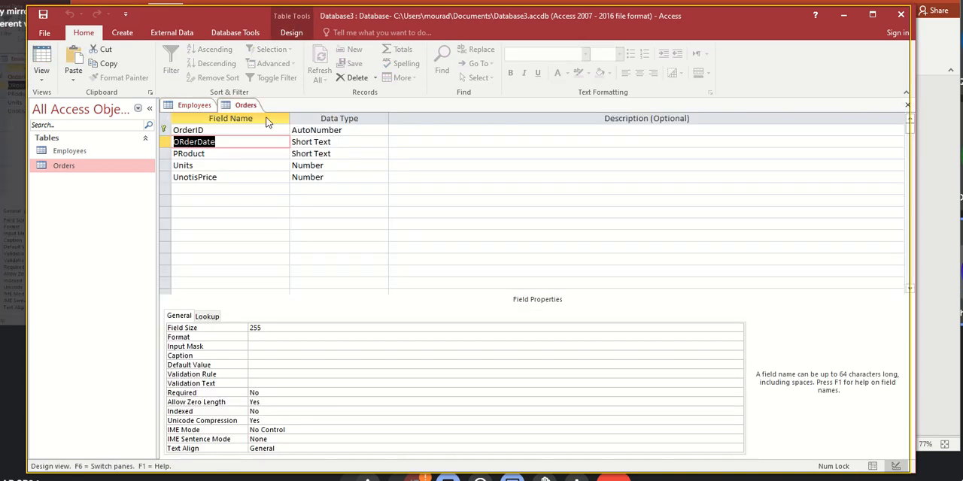
pyautogui.click(184, 106)
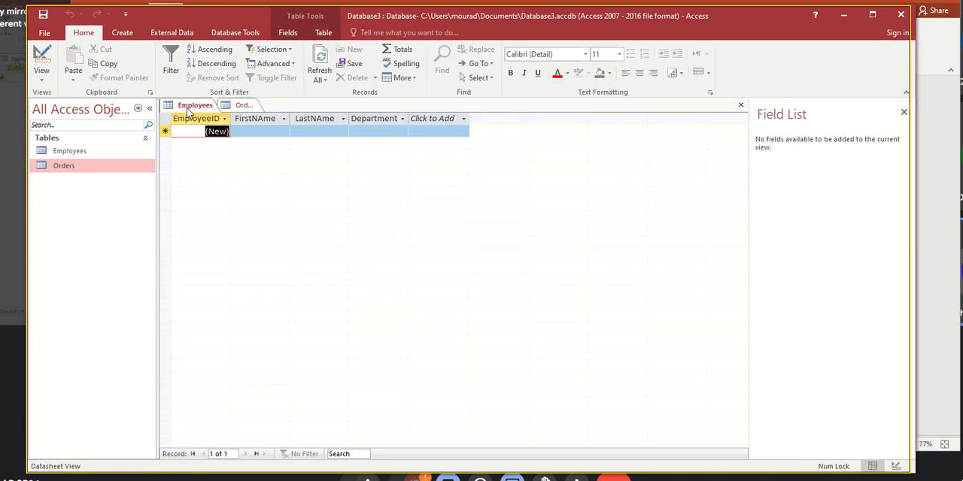
pyautogui.click(231, 108)
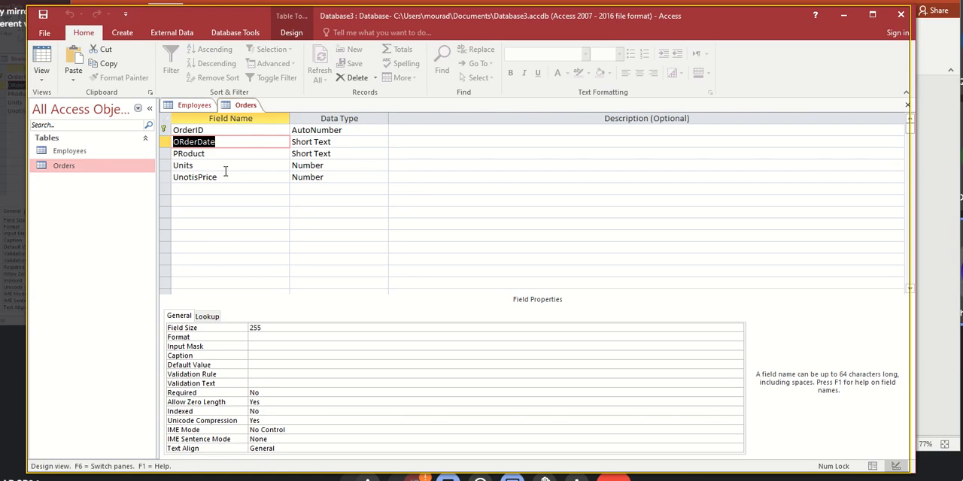
pyautogui.click(194, 105)
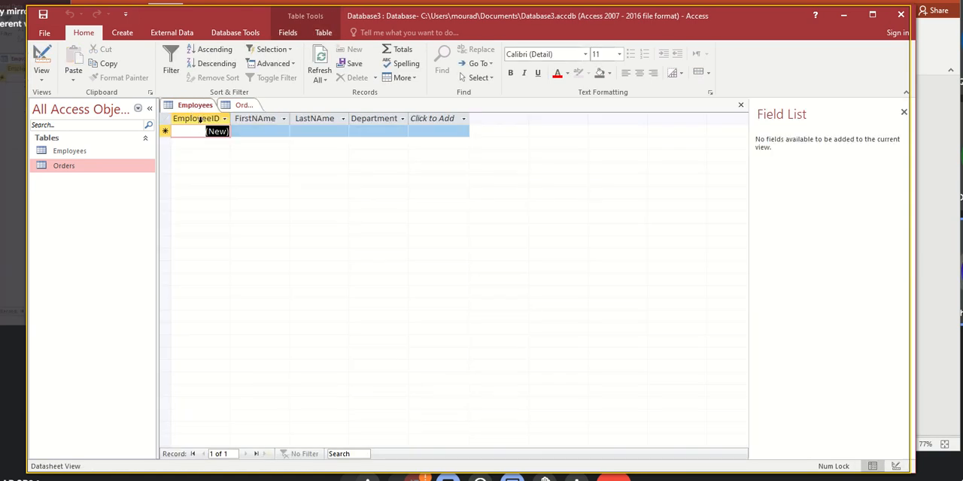
pyautogui.click(248, 107)
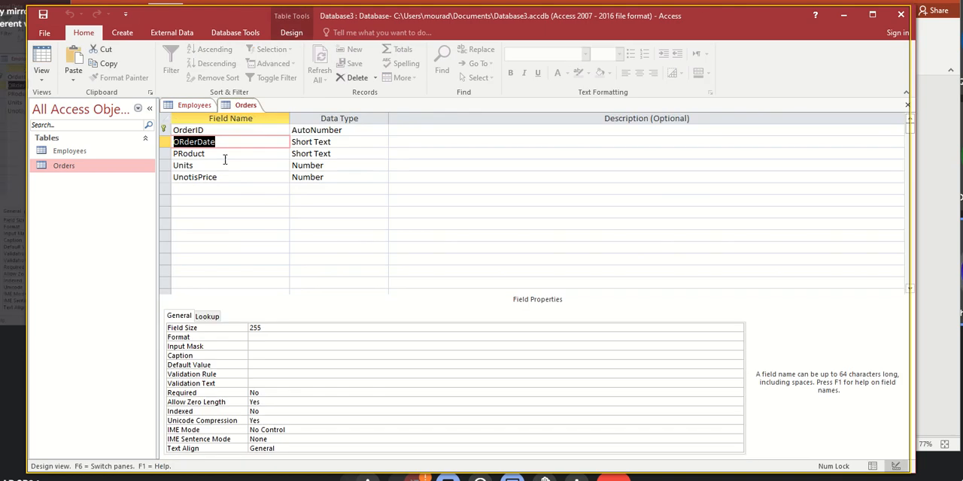
# - Add a field named EMployeeID below UnotisPrice in the Orders table with the Number data type
pyautogui.click(192, 186)
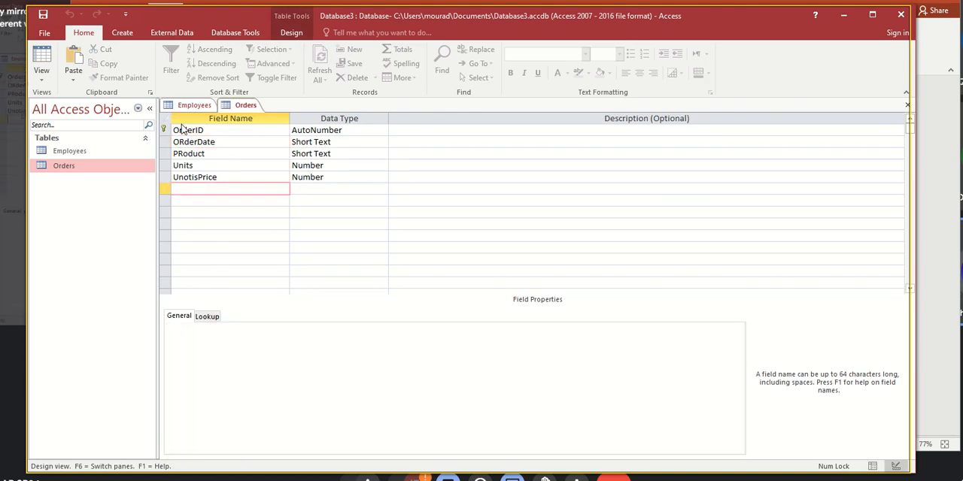
pyautogui.click(194, 106)
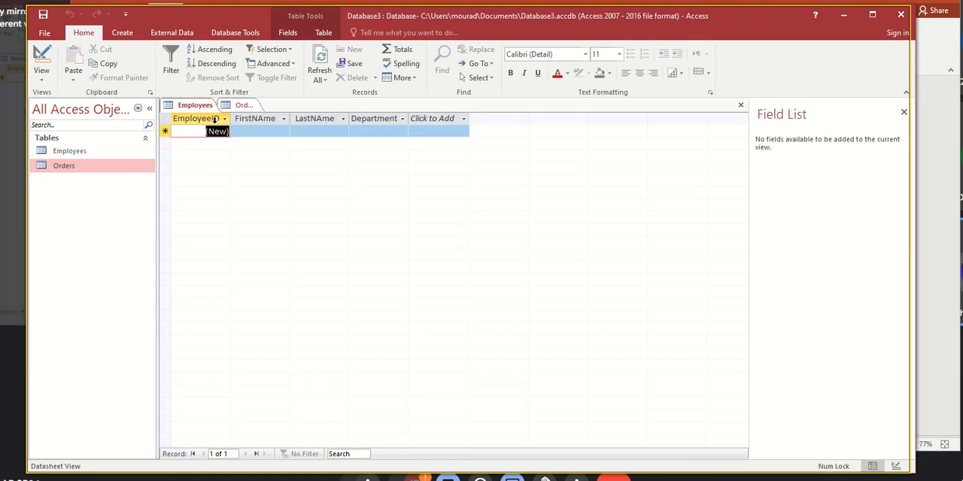
pyautogui.click(244, 106)
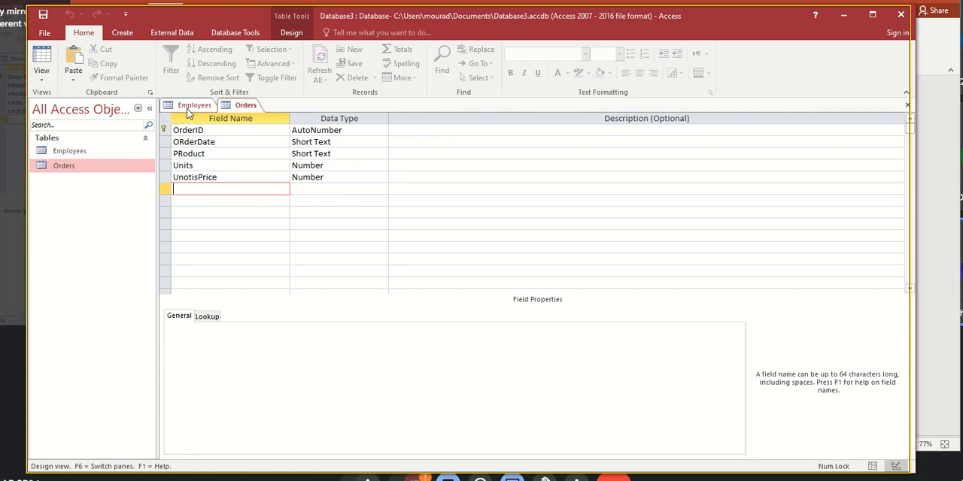
pyautogui.write('EMployeeID')
pyautogui.press('Tab')
pyautogui.write('n')
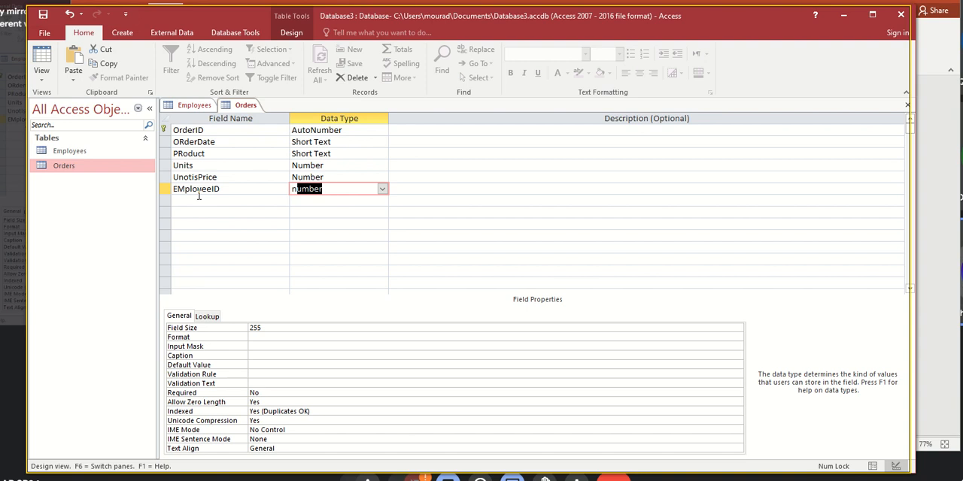
pyautogui.write('um')
pyautogui.press('Tab')
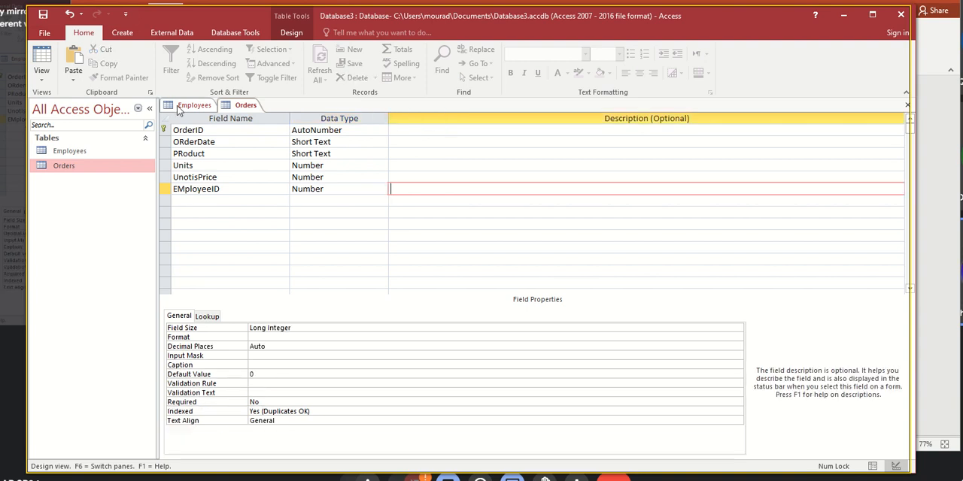
# - Check the data type of EmployeeID in the Employees table's Design view against the matching field in Orders
pyautogui.click(189, 105)
pyautogui.click(42, 62)
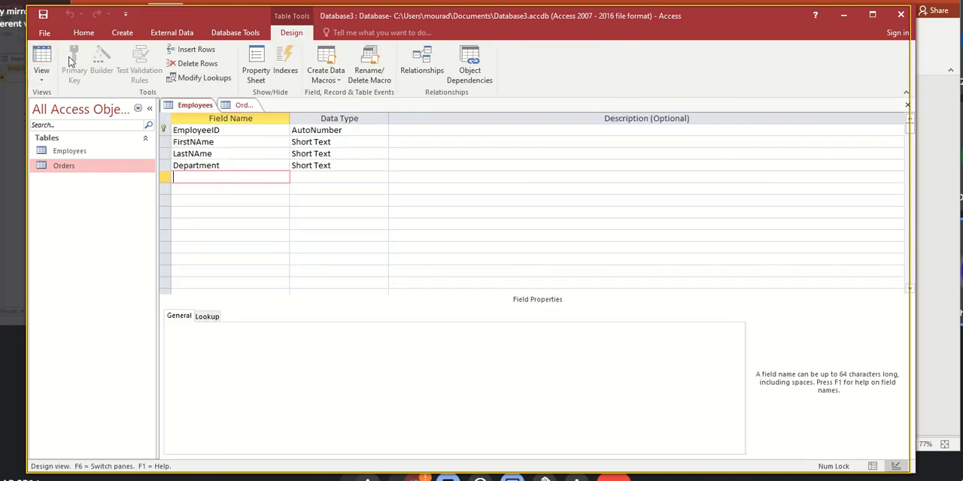
pyautogui.click(303, 130)
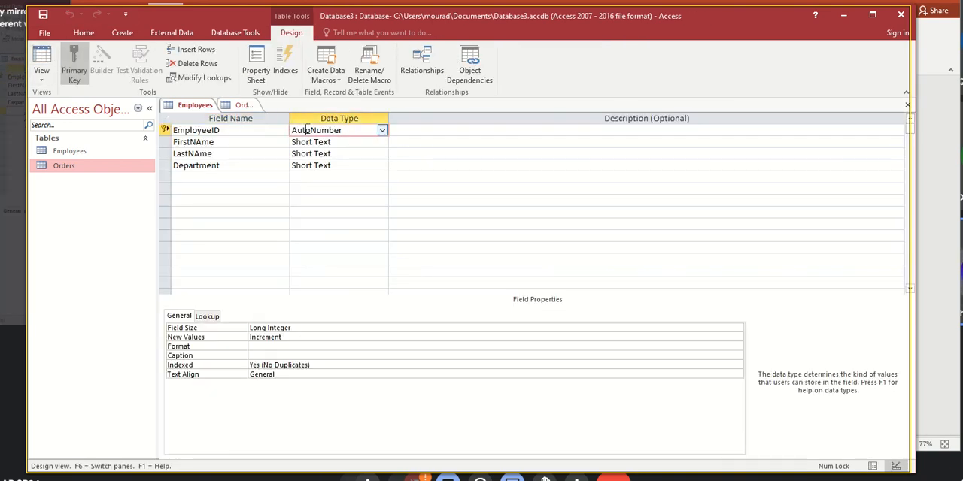
pyautogui.click(239, 105)
pyautogui.click(302, 189)
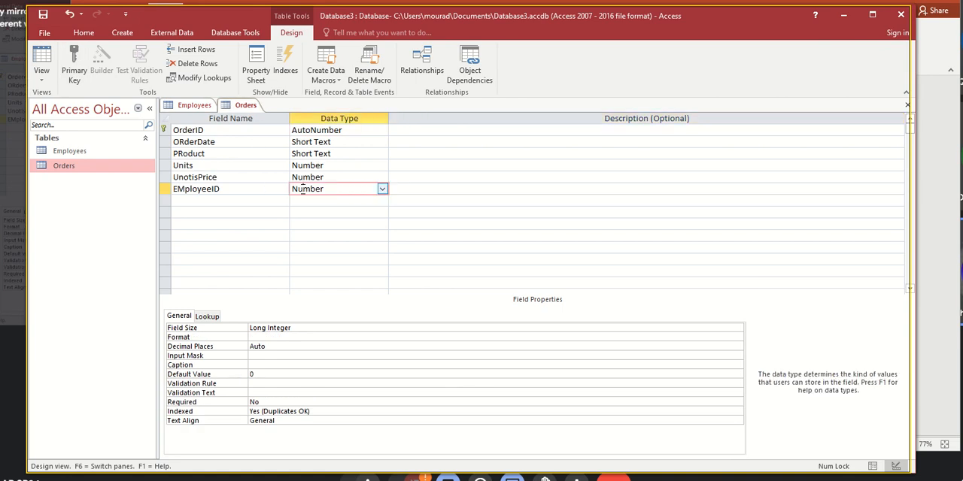
# - Correct the Orders table's last field name to EmployeeID, save the design and show the table in Datasheet view
pyautogui.click(177, 188)
pyautogui.press('Delete')
pyautogui.write('m')
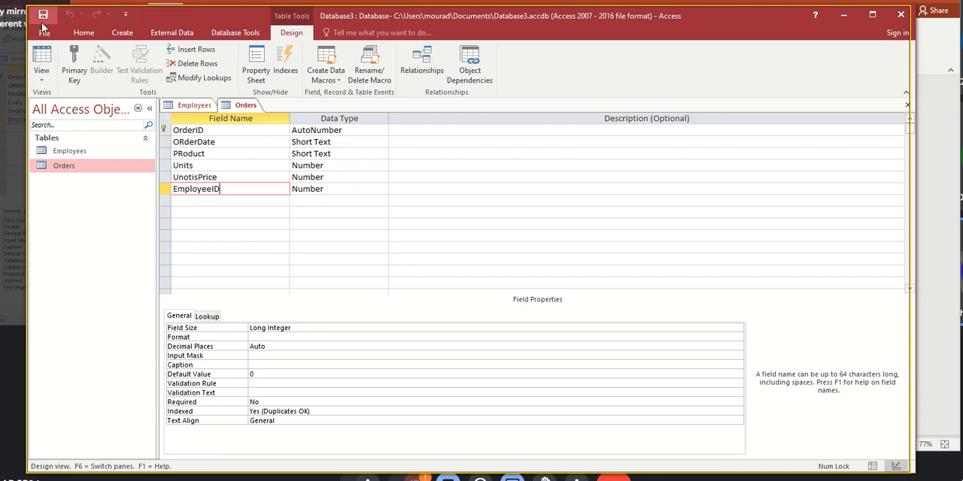
pyautogui.click(43, 16)
pyautogui.click(41, 57)
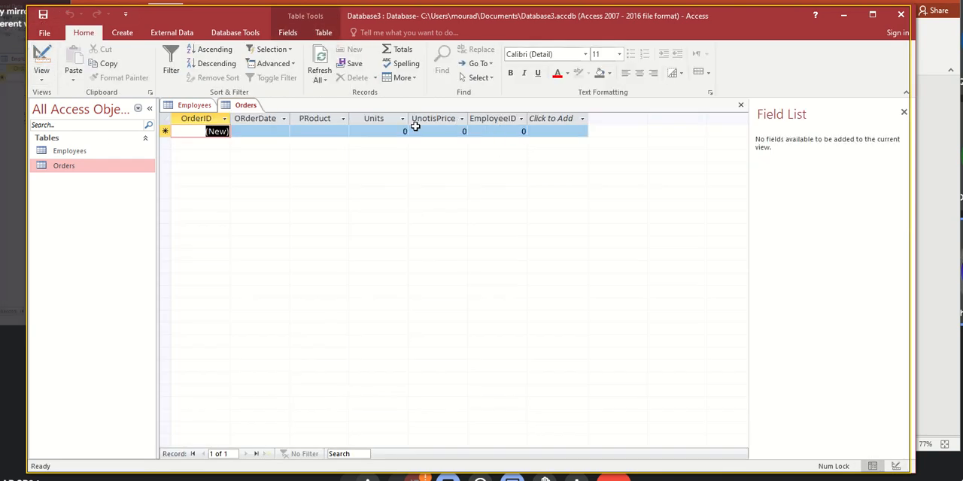
# - Add the first record to the Employees table with the employee's first name, last name and the department Sales
pyautogui.click(80, 154)
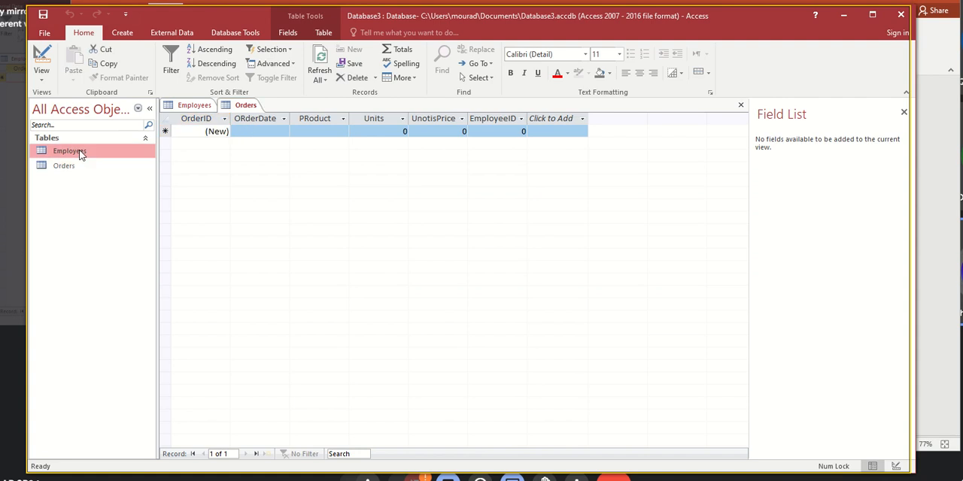
pyautogui.doubleClick(80, 152)
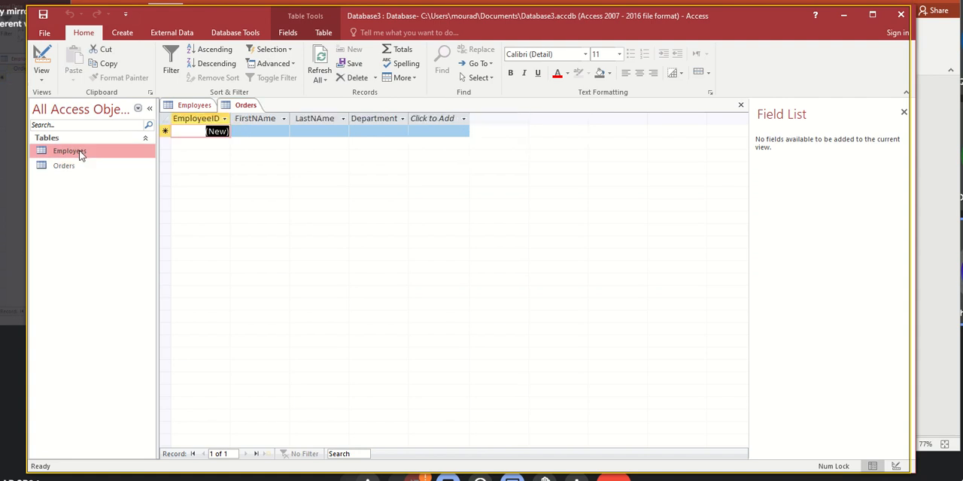
pyautogui.click(262, 134)
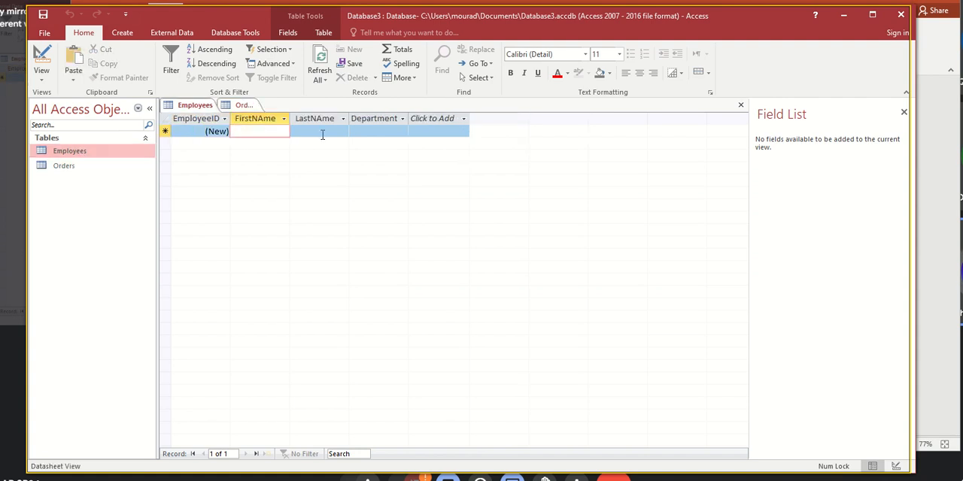
pyautogui.write('Ali')
pyautogui.press('Tab')
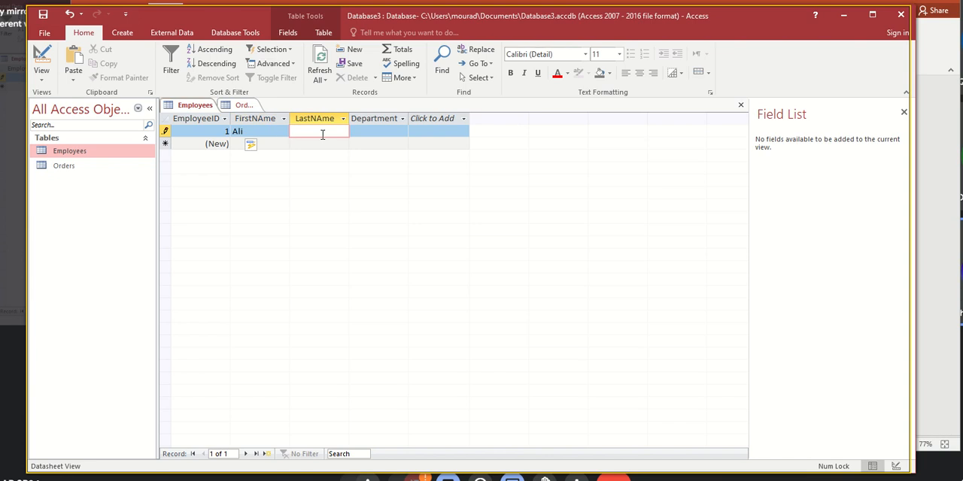
pyautogui.write('Ali')
pyautogui.press('Tab')
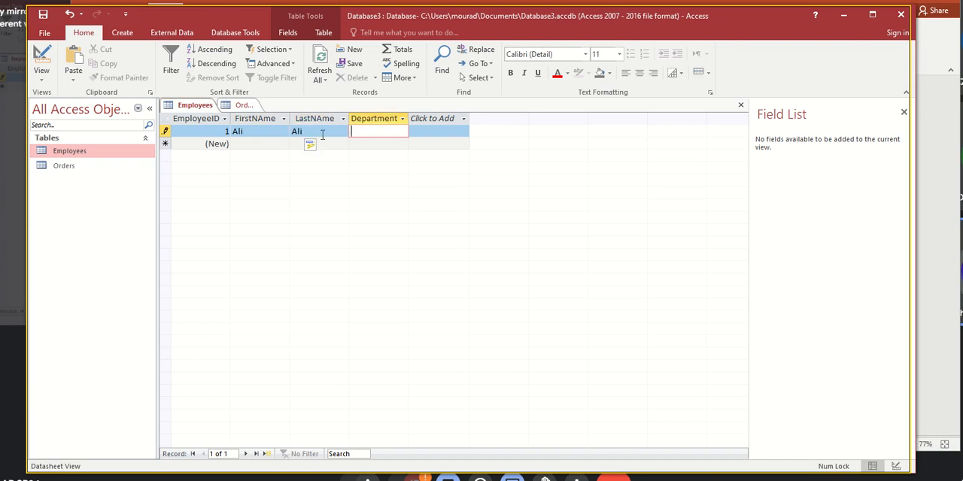
pyautogui.write('In')
pyautogui.press('BackSpace')
pyautogui.write('Sales')
pyautogui.press('Tab')
pyautogui.press('Tab')
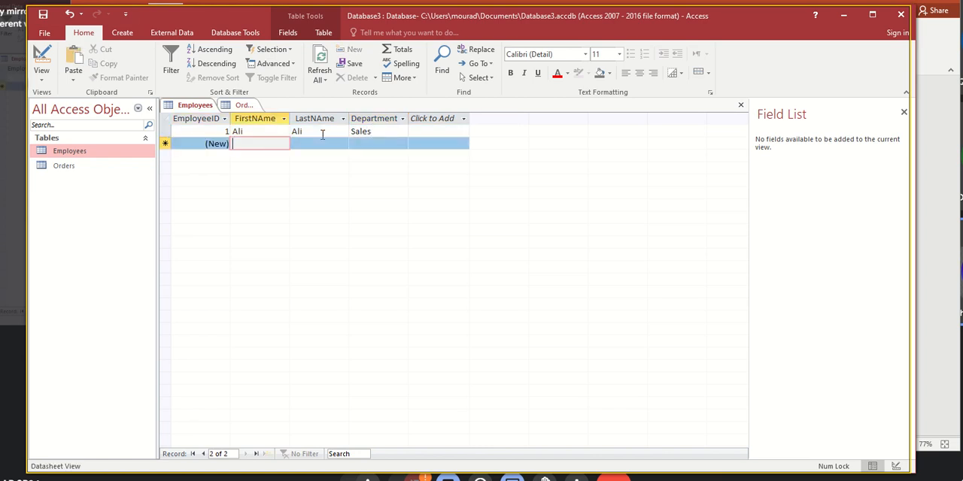
# - Add a second Employees record with the employee's first name, last name and the department Stores
pyautogui.write('Fatma')
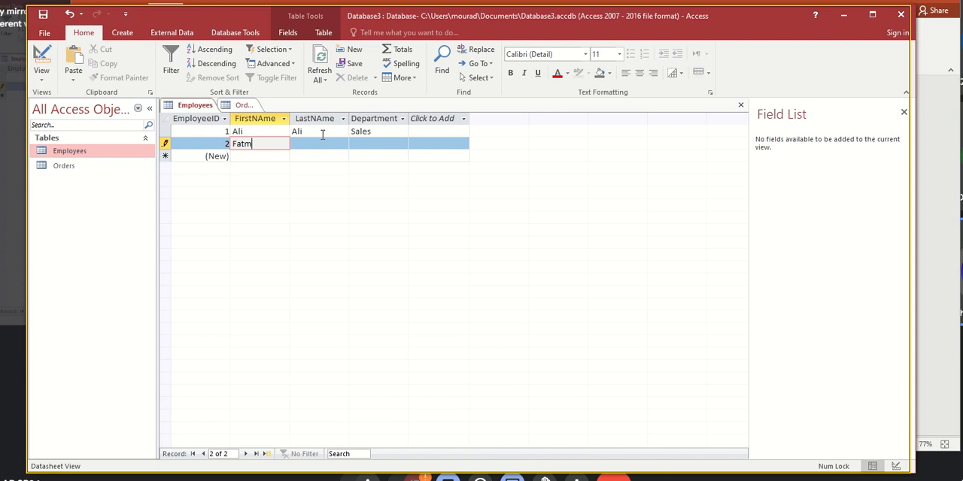
pyautogui.press('BackSpace')
pyautogui.press('BackSpace')
pyautogui.write('me')
pyautogui.press('Tab')
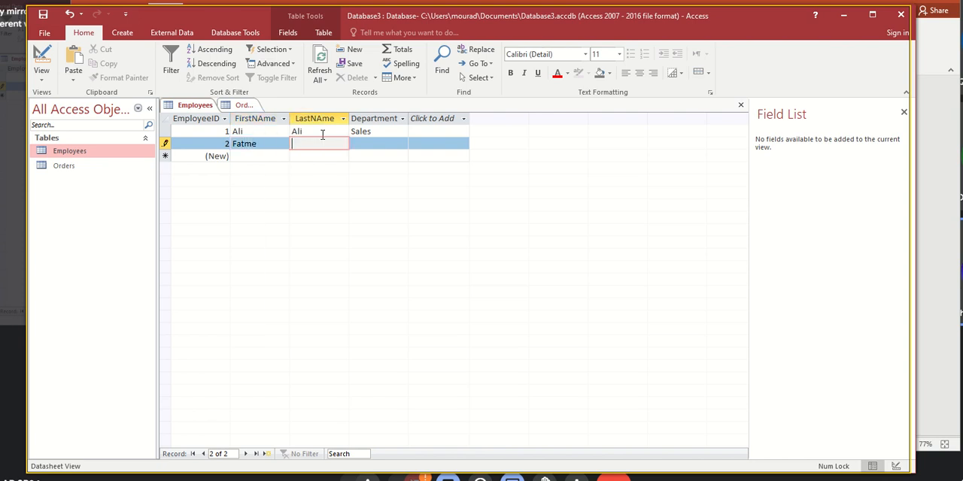
pyautogui.write('Fatma')
pyautogui.press('Tab')
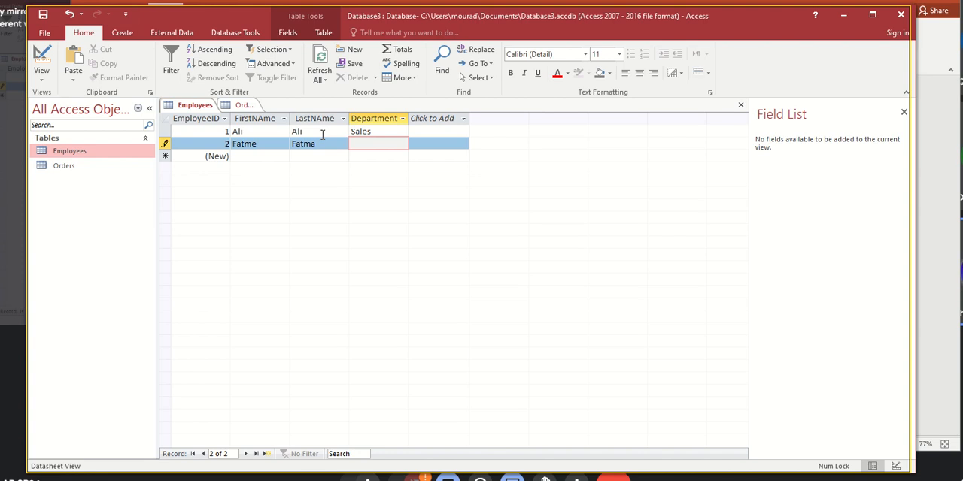
pyautogui.write('Stores')
pyautogui.press('Tab')
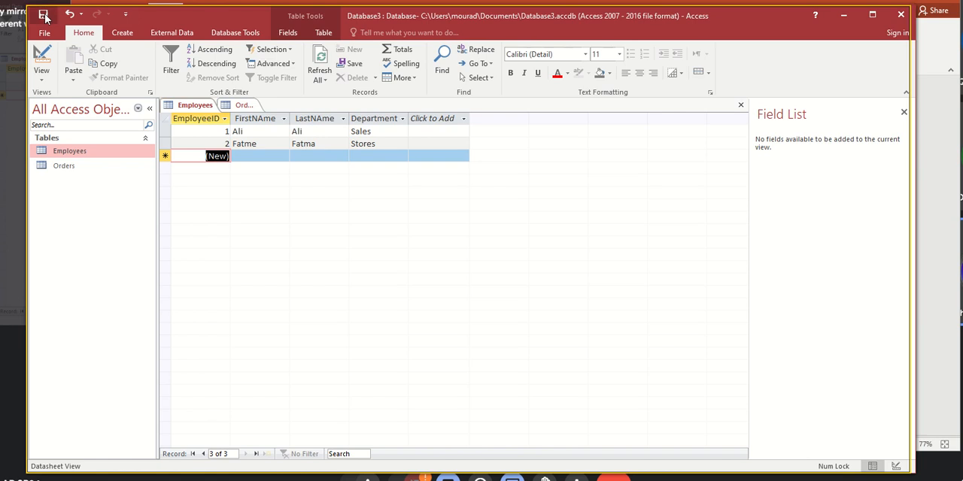
# - Review the EmployeeID values in the Employees records and the empty record in the Orders table
pyautogui.click(228, 132)
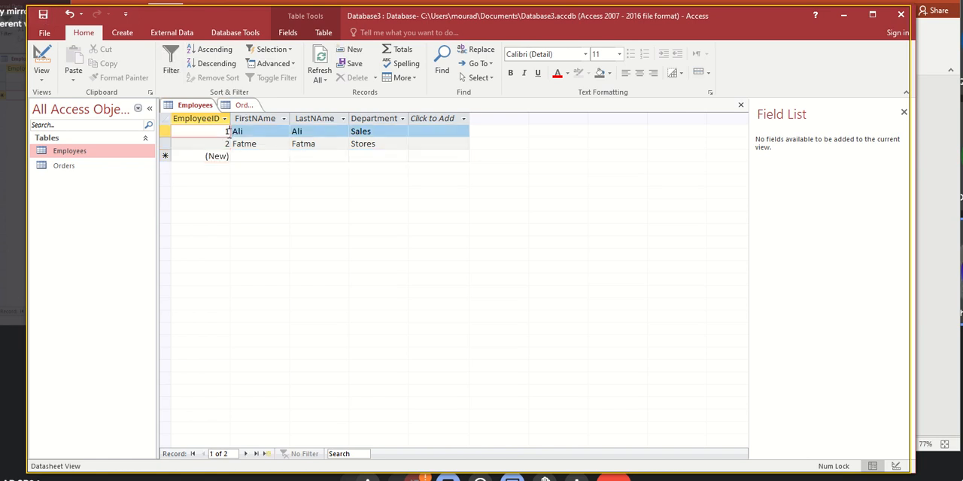
pyautogui.click(224, 142)
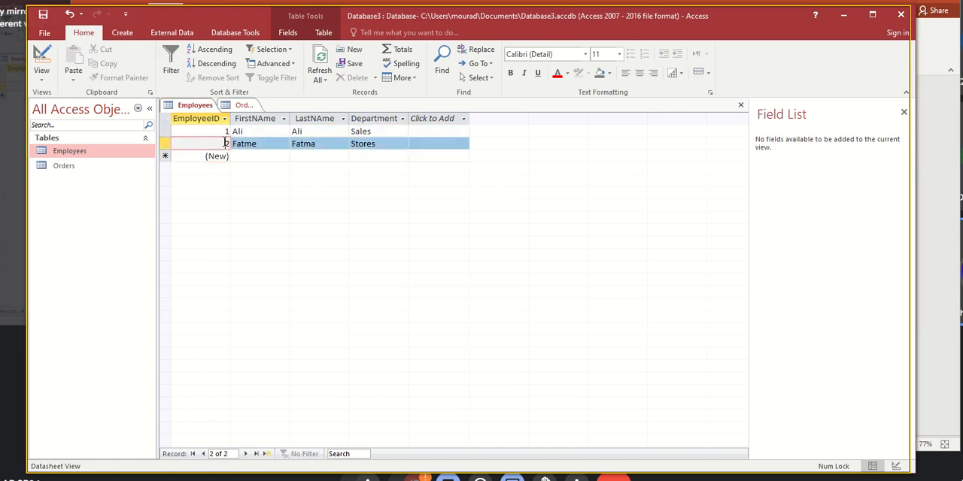
pyautogui.click(243, 105)
pyautogui.click(255, 132)
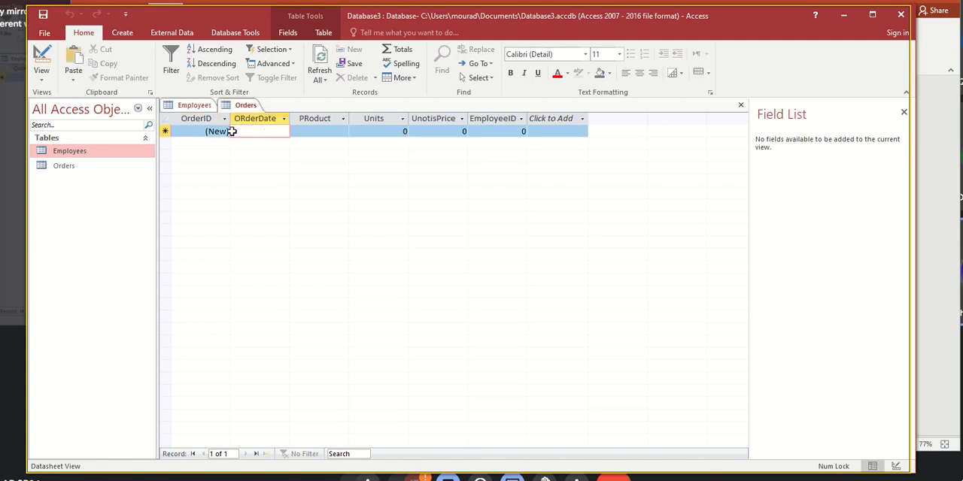
# - Add a third Employees record with the employee's first name, last name and the department Cashier
pyautogui.click(195, 107)
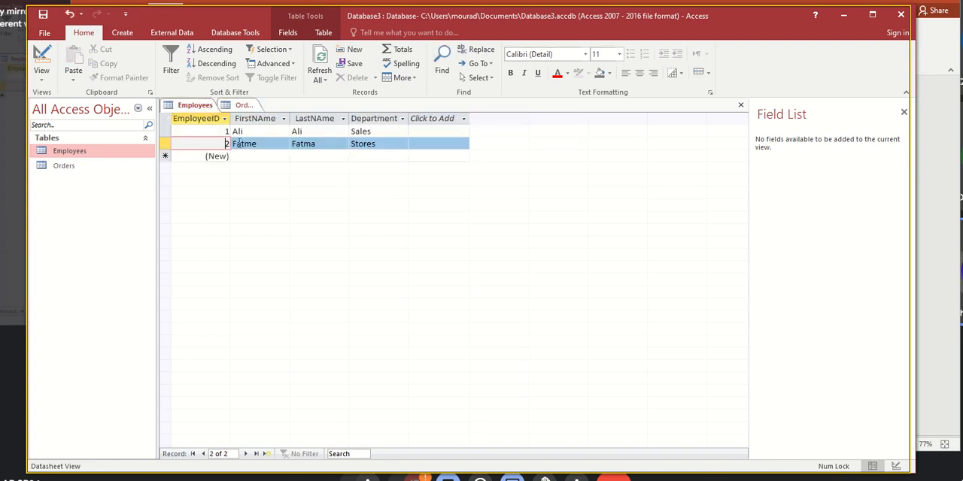
pyautogui.click(240, 156)
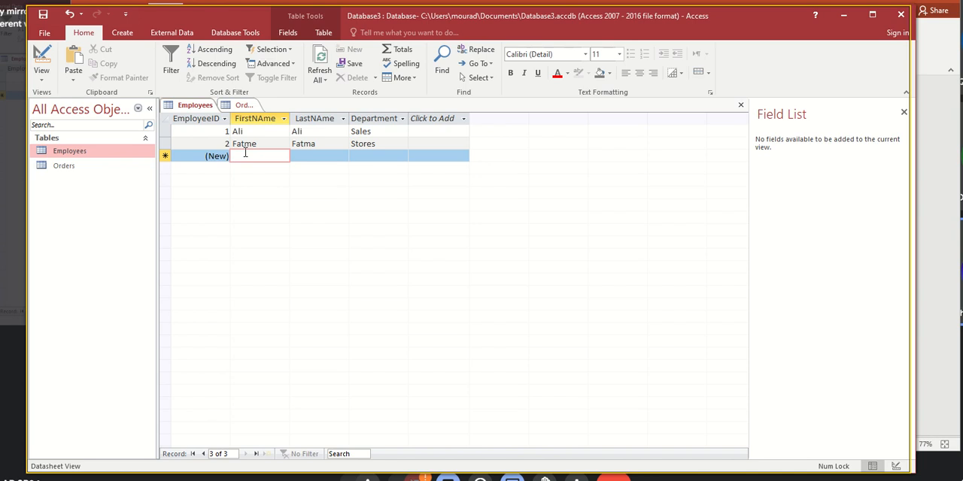
pyautogui.write('Khadeeja')
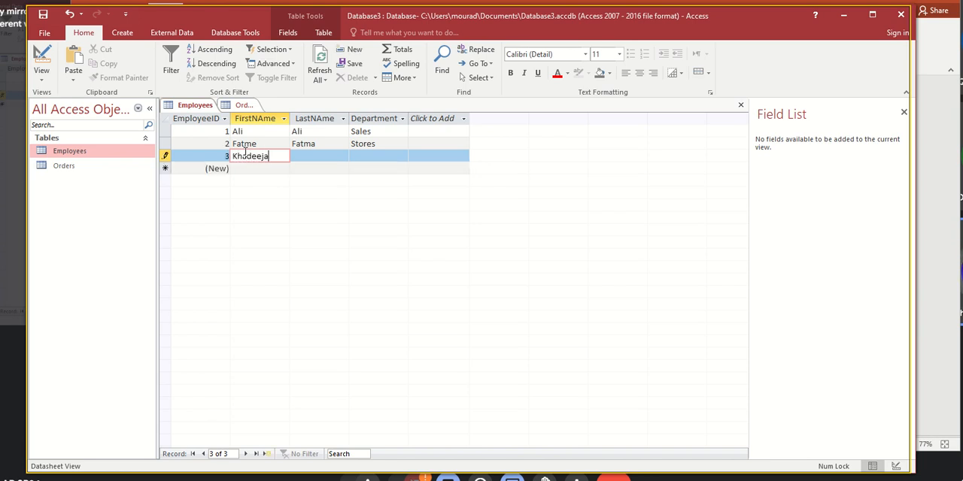
pyautogui.press('Tab')
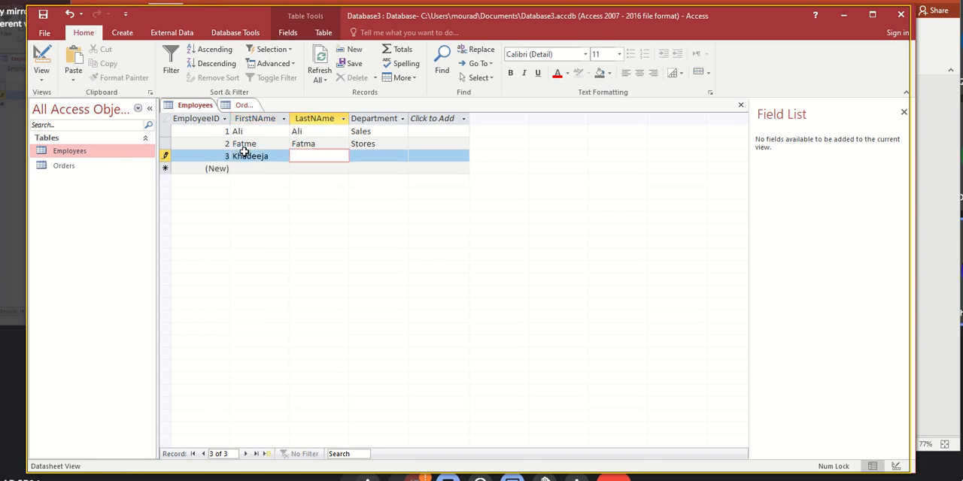
pyautogui.write('khadeeja')
pyautogui.press('Tab')
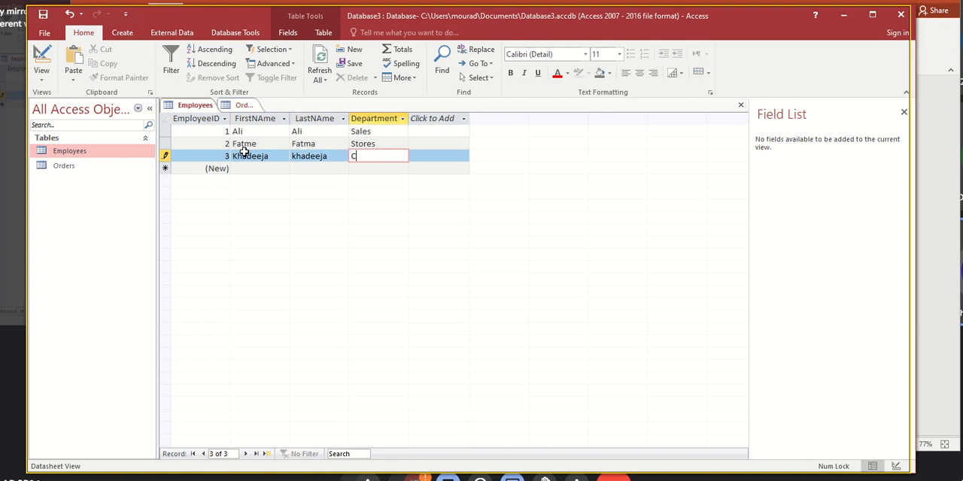
pyautogui.write('Cashier')
pyautogui.press('Tab')
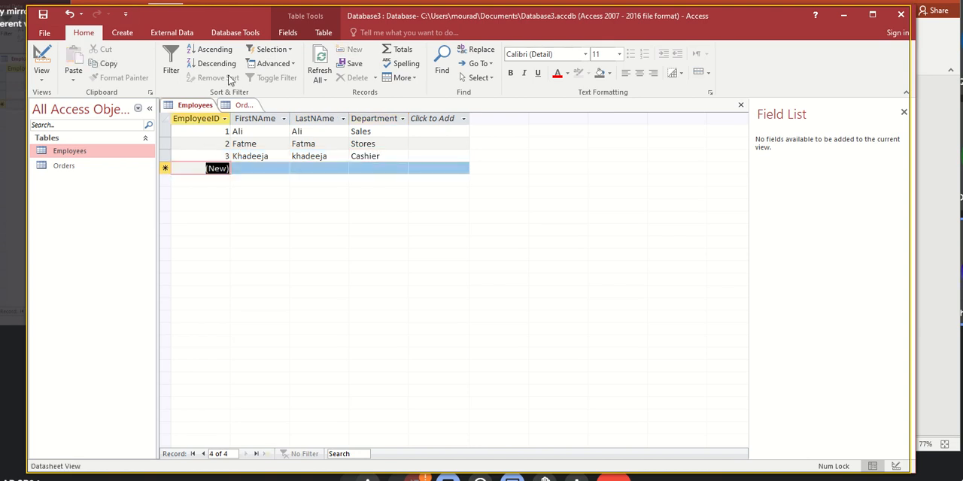
# - Enter the first Orders record with order date 2/5/2024, product Milk, 4 units, unit price 400 and EmployeeID 3
pyautogui.click(244, 104)
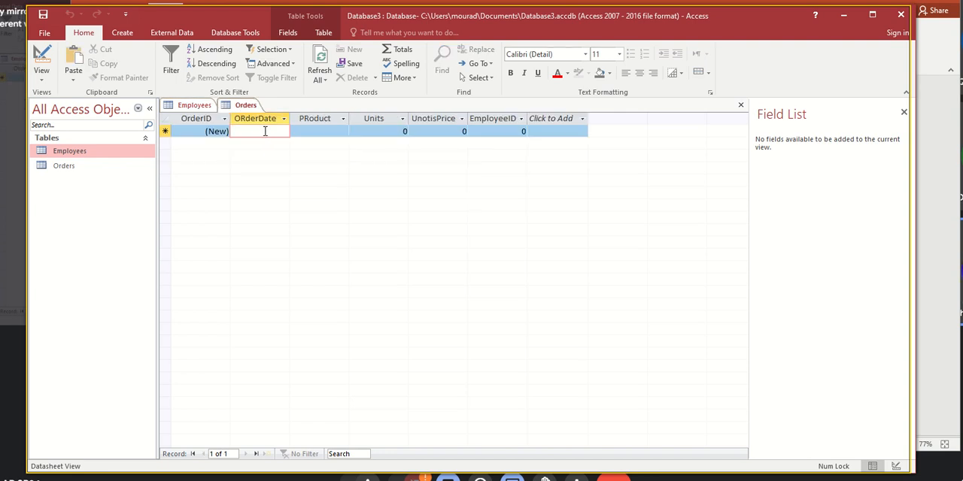
pyautogui.write('2/5/20')
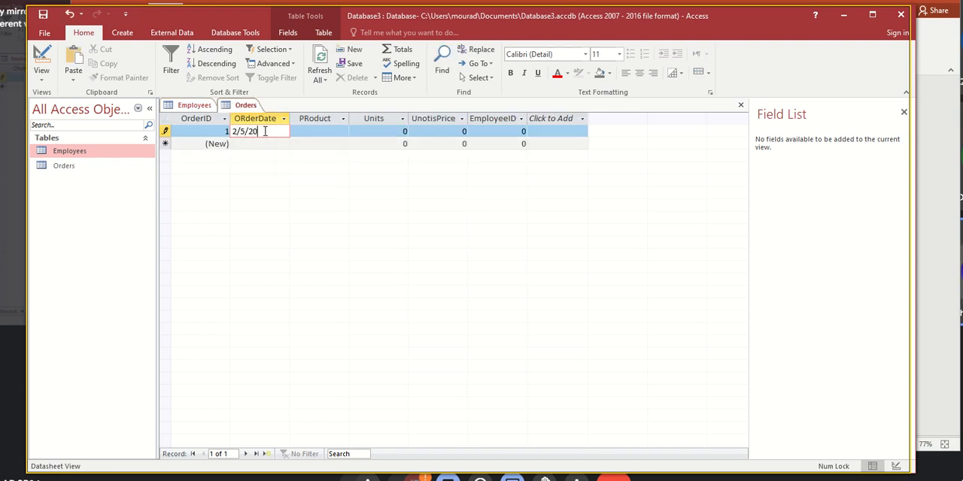
pyautogui.write('24')
pyautogui.press('Tab')
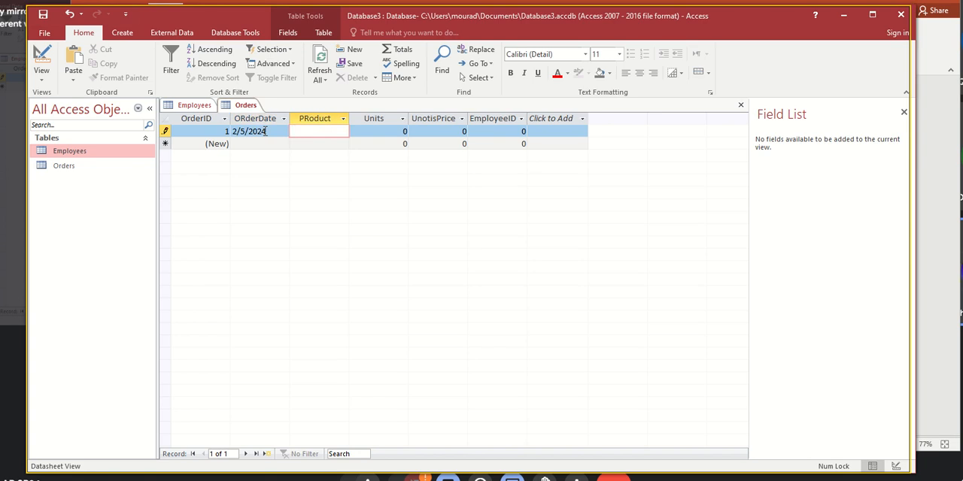
pyautogui.write('Milk')
pyautogui.press('Tab')
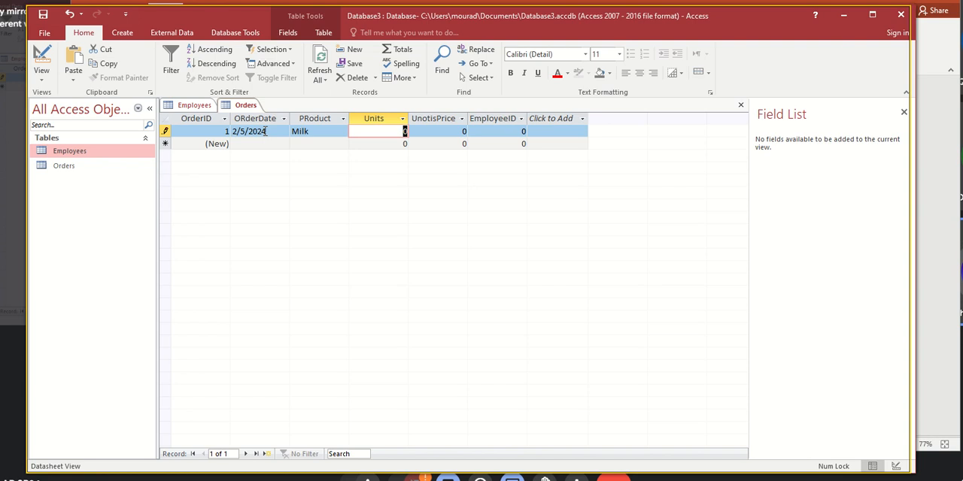
pyautogui.write('4')
pyautogui.press('Tab')
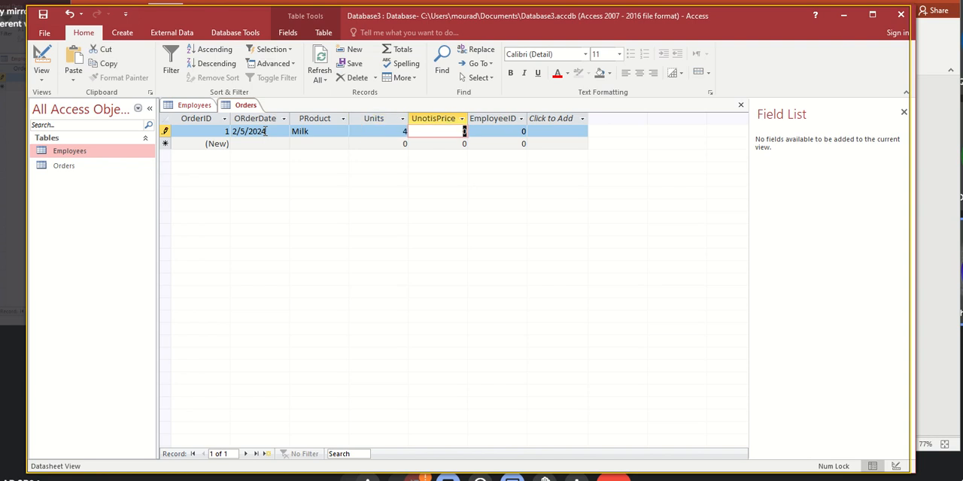
pyautogui.write('400')
pyautogui.press('Tab')
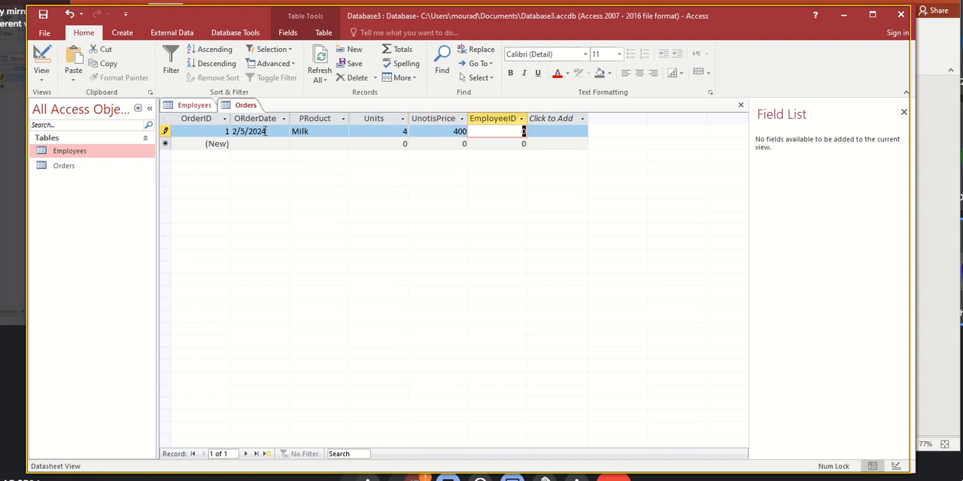
pyautogui.write('3')
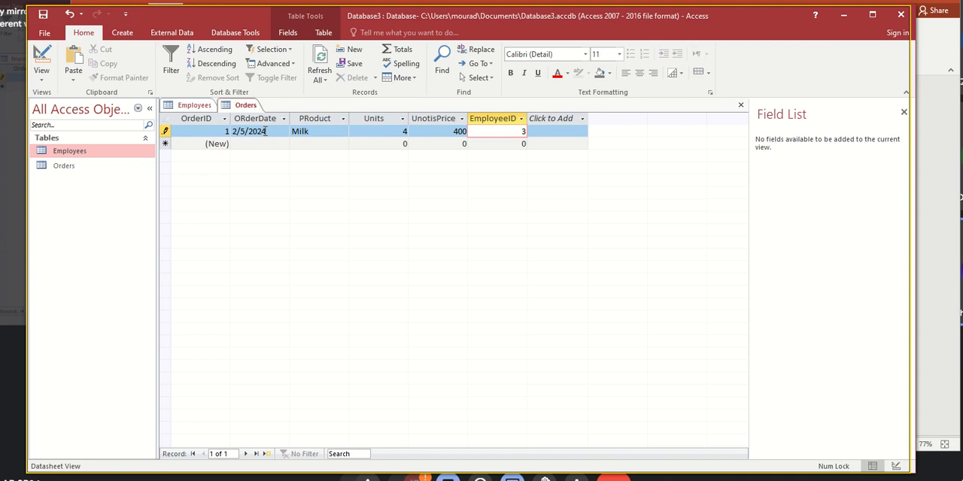
# - Compare the third Employees record with the EmployeeID of the Milk order, and save the Orders record
pyautogui.click(192, 105)
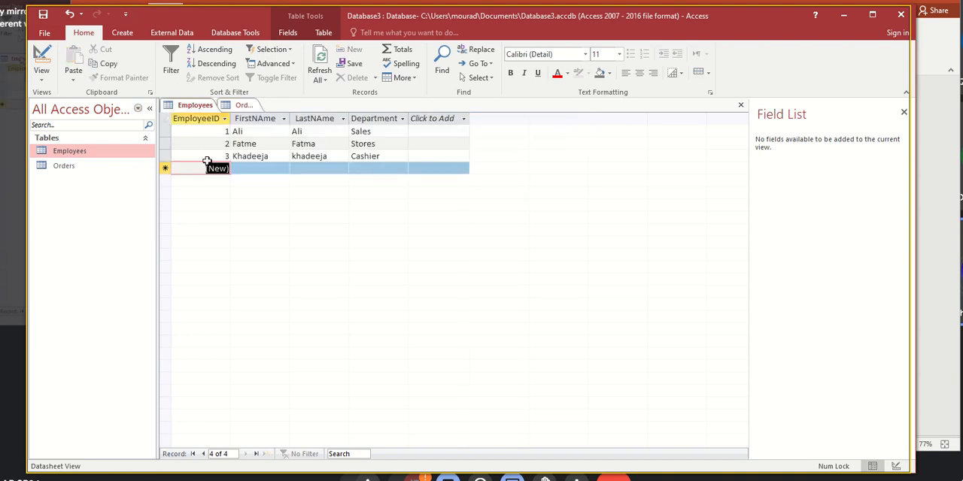
pyautogui.click(231, 156)
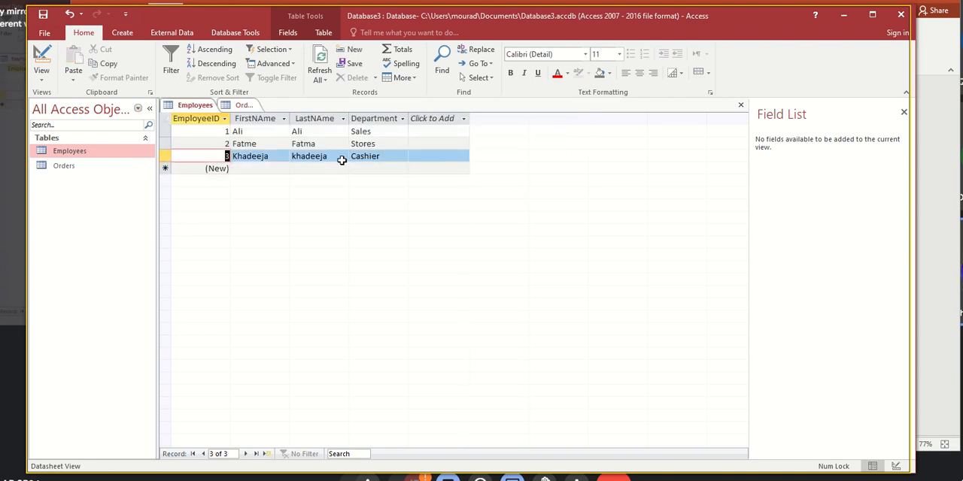
pyautogui.doubleClick(367, 156)
pyautogui.click(247, 106)
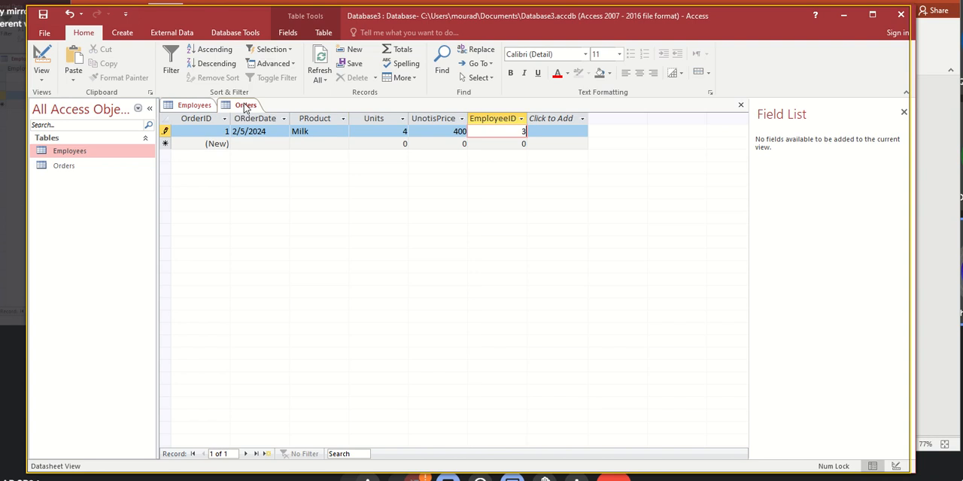
pyautogui.doubleClick(524, 132)
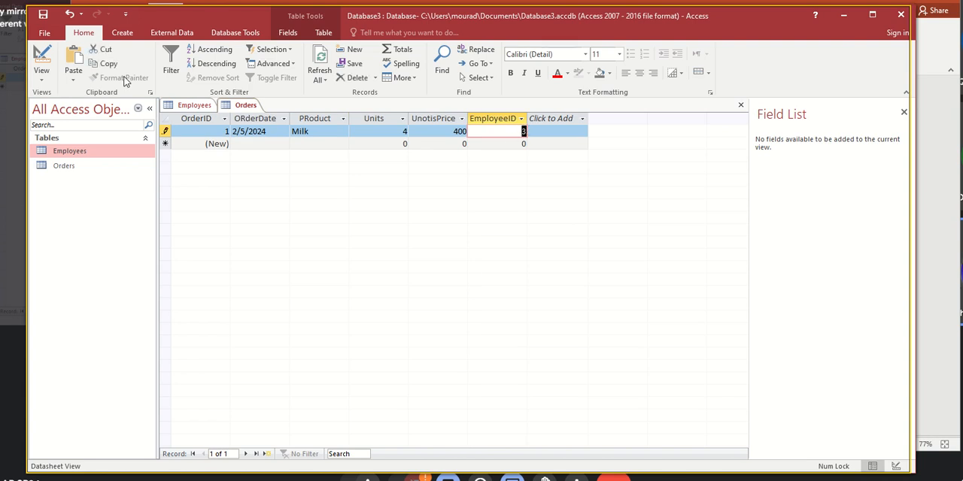
pyautogui.click(44, 17)
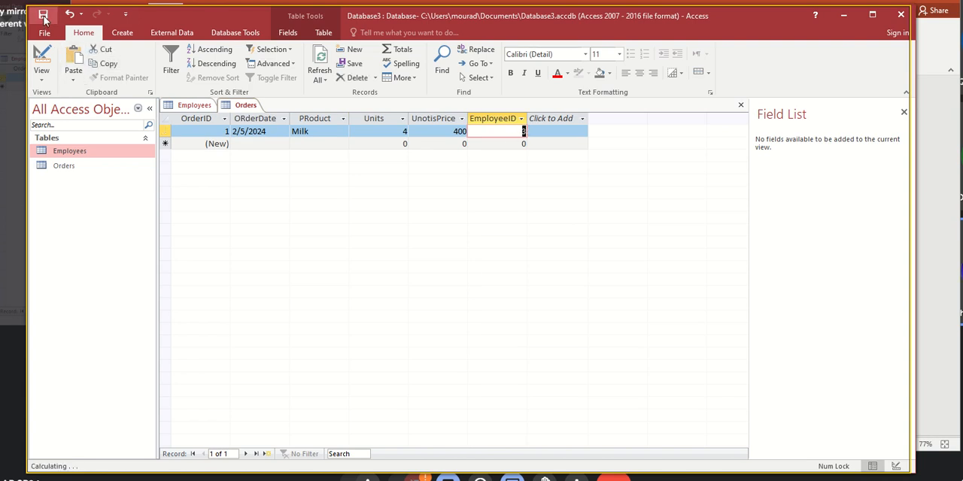
# - Begin a second Orders record with the order date 1/5//2024 and the product Sugar
pyautogui.click(258, 143)
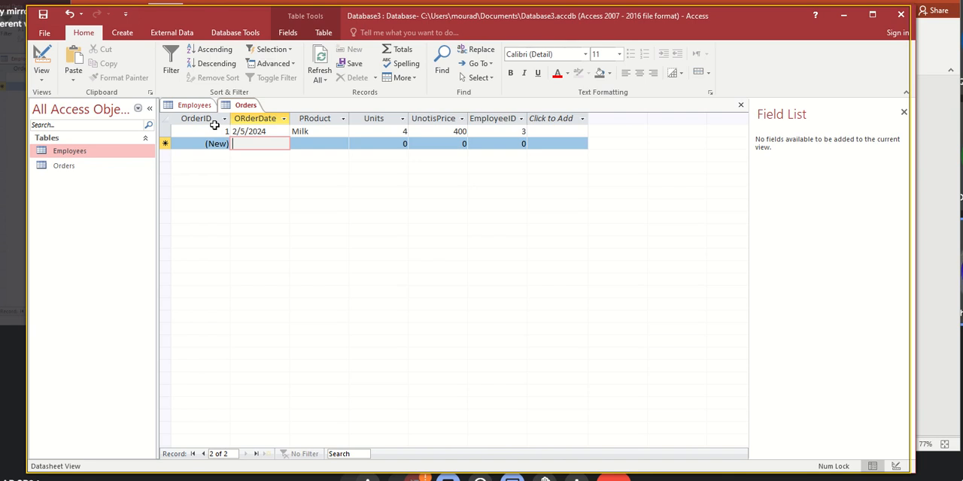
pyautogui.write('5')
pyautogui.press('BackSpace')
pyautogui.write('1/5/0')
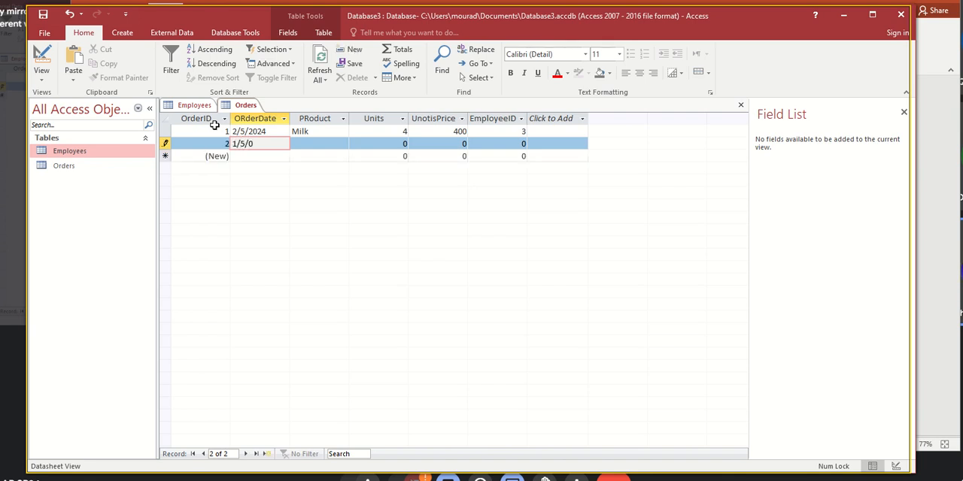
pyautogui.press('BackSpace')
pyautogui.write('/2024')
pyautogui.press('Tab')
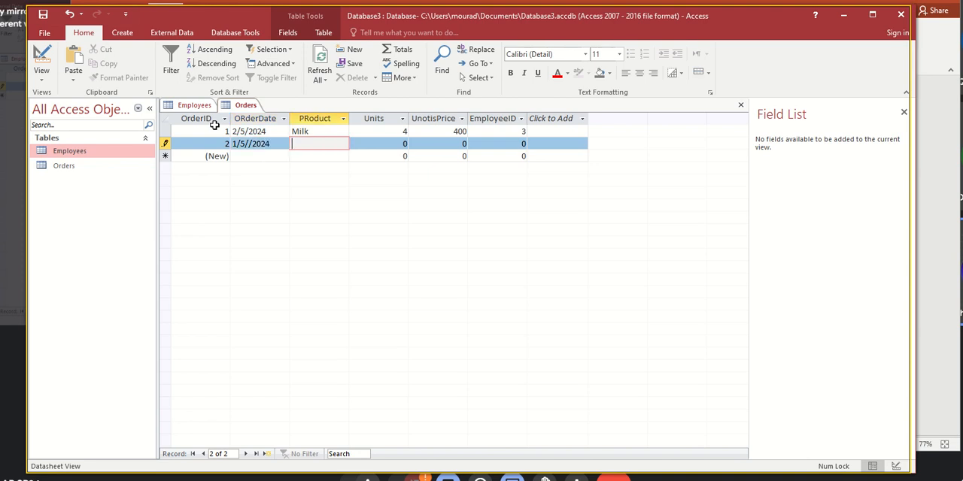
pyautogui.write('Sugar')
pyautogui.press('Tab')
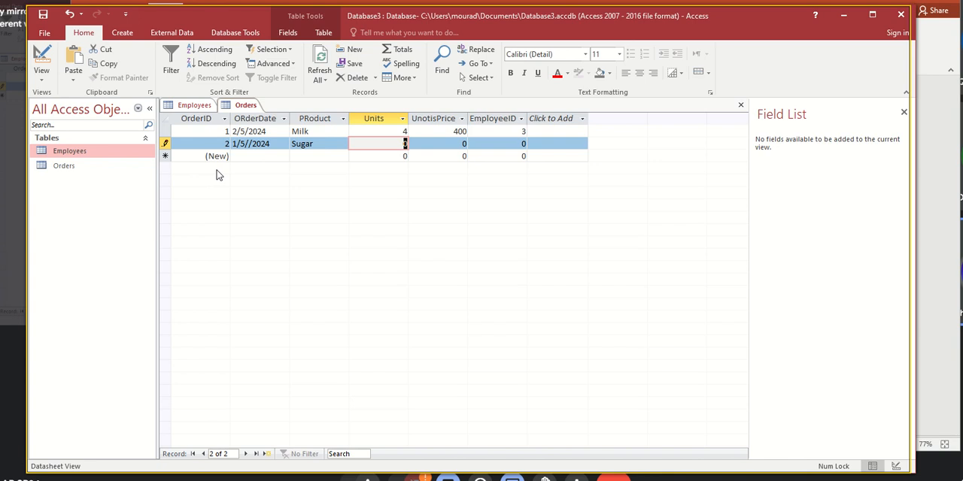
# - Complete the Sugar order with 1 unit, unit price 500 and EmployeeID 3
pyautogui.write('1')
pyautogui.press('Tab')
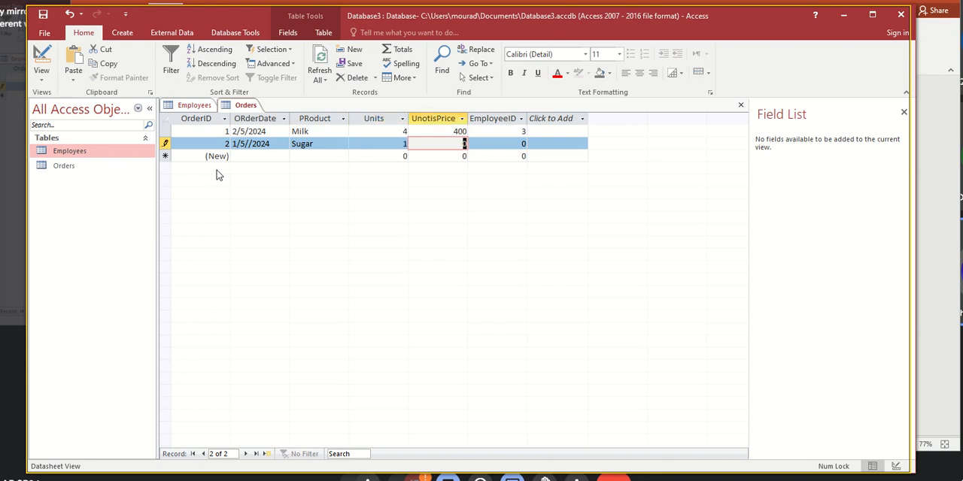
pyautogui.write('500')
pyautogui.press('Tab')
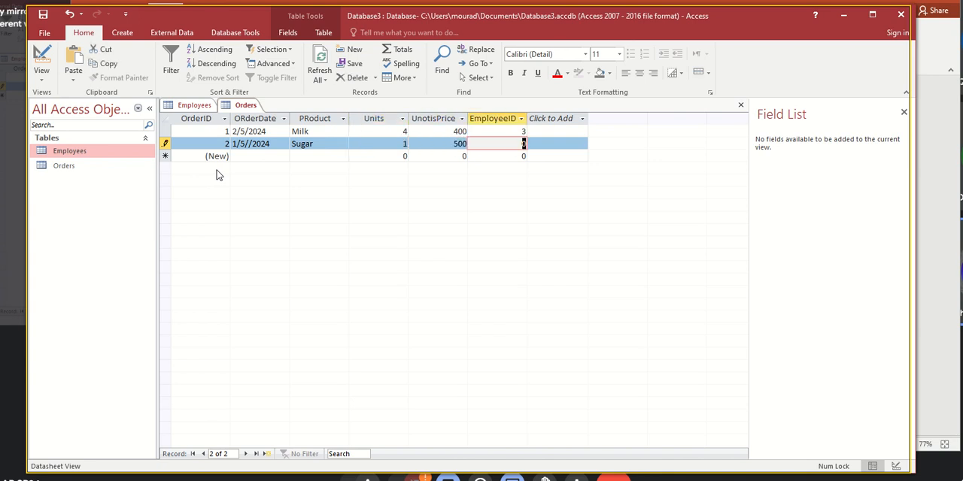
pyautogui.write('3')
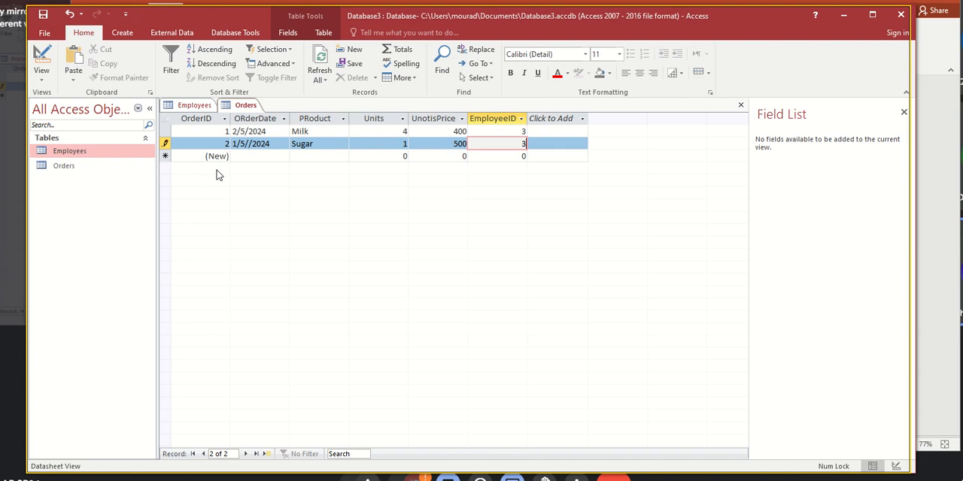
pyautogui.press('Tab')
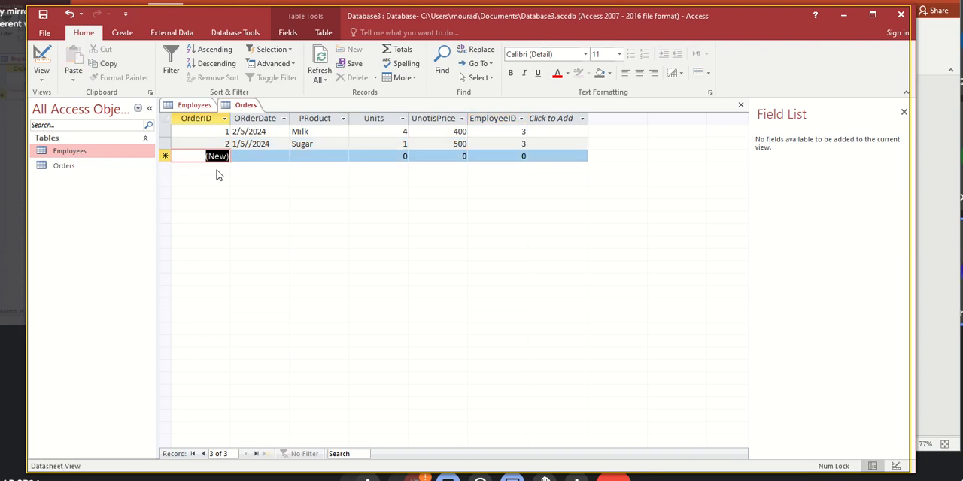
# - Close all open tables
pyautogui.click(522, 142)
pyautogui.rightClick(231, 109)
pyautogui.click(260, 143)
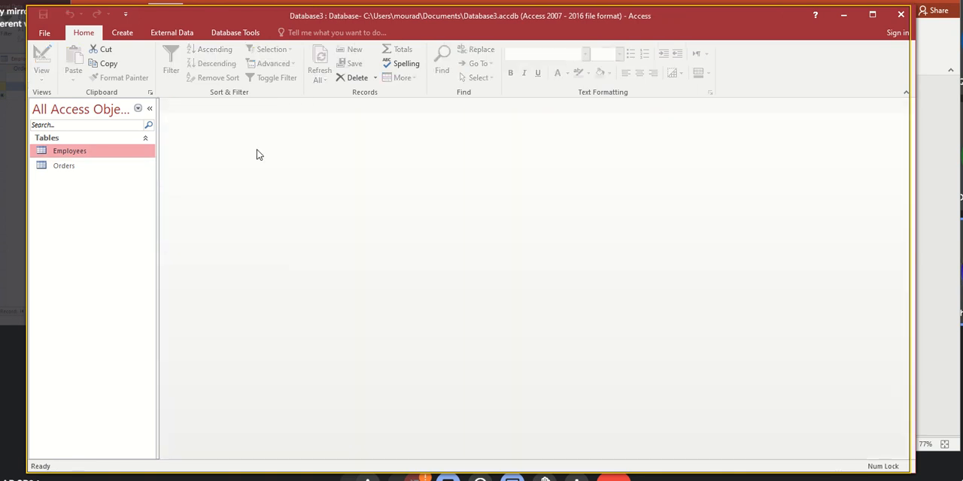
# - Open the Employees table and the Orders table one after the other to review their records, closing each one
pyautogui.doubleClick(84, 151)
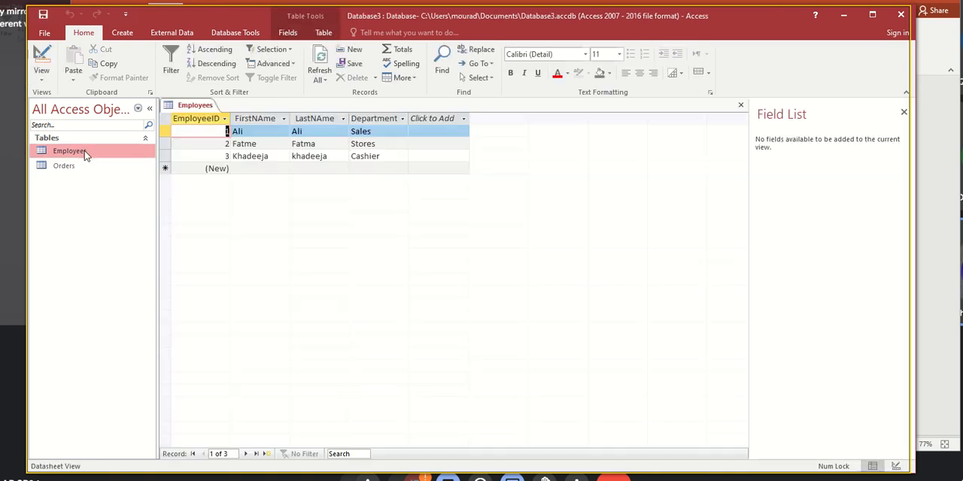
pyautogui.rightClick(214, 106)
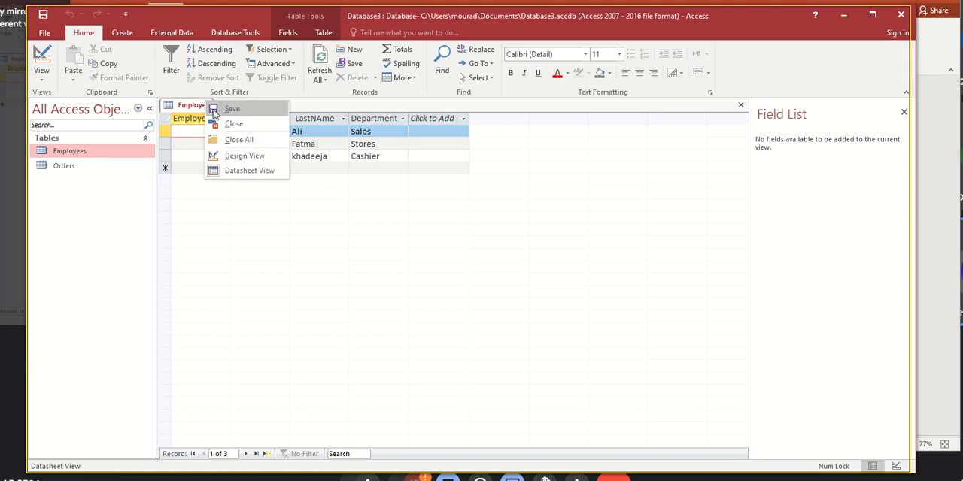
pyautogui.click(222, 124)
pyautogui.doubleClick(66, 165)
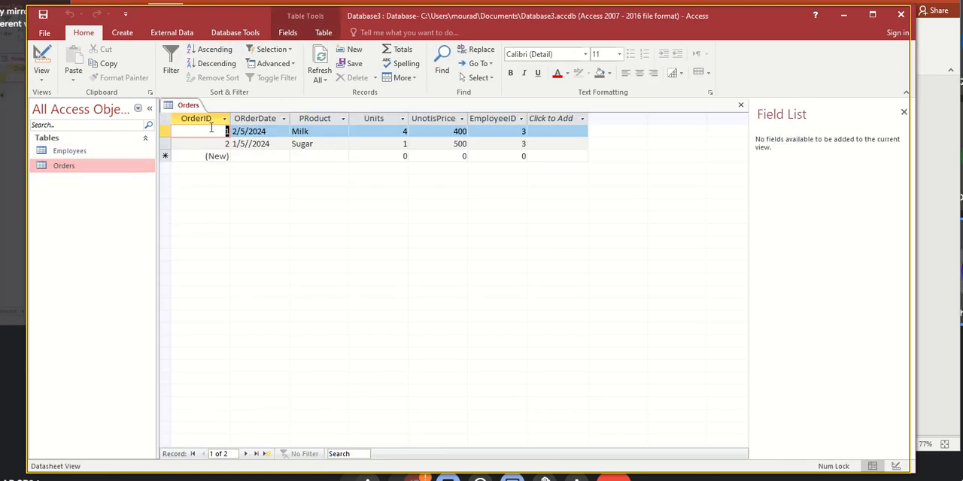
pyautogui.rightClick(193, 113)
pyautogui.click(217, 132)
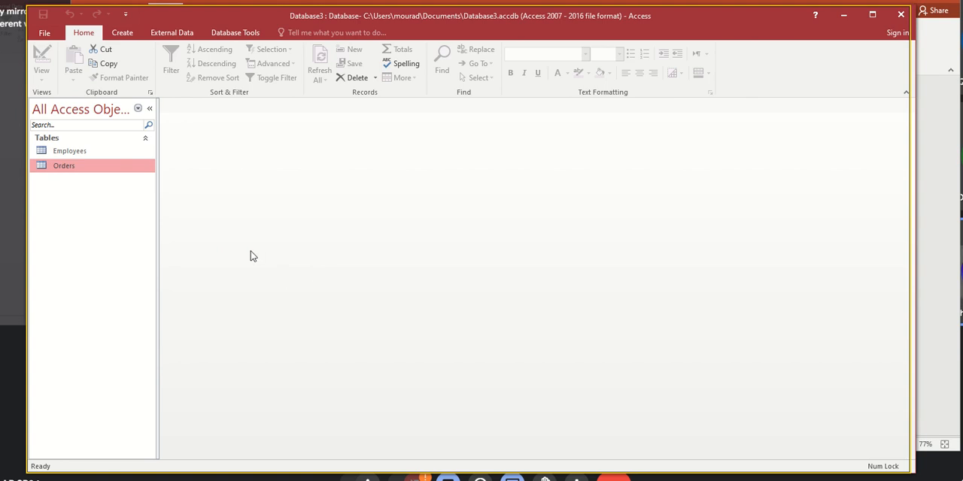
# - Start a form for the Orders table with the Form Wizard, include all its fields and proceed to the layout choice
pyautogui.click(123, 35)
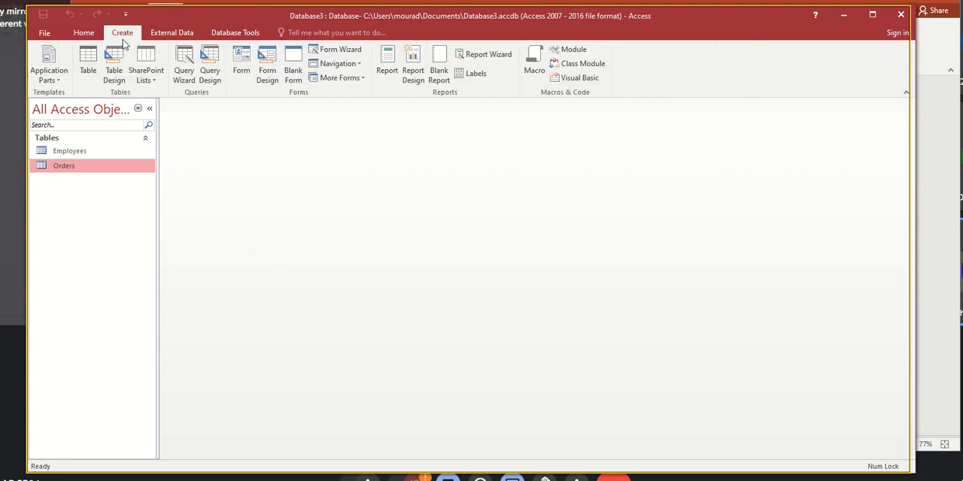
pyautogui.click(338, 51)
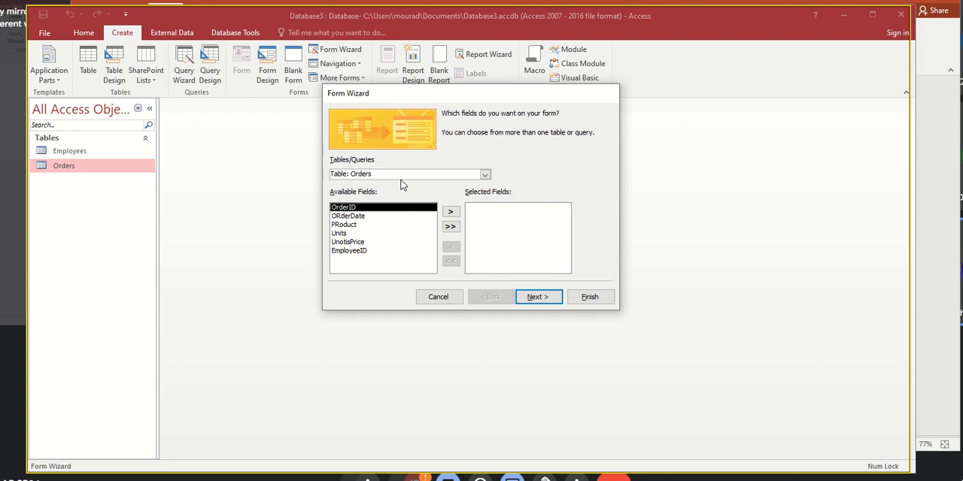
pyautogui.click(450, 226)
pyautogui.click(538, 297)
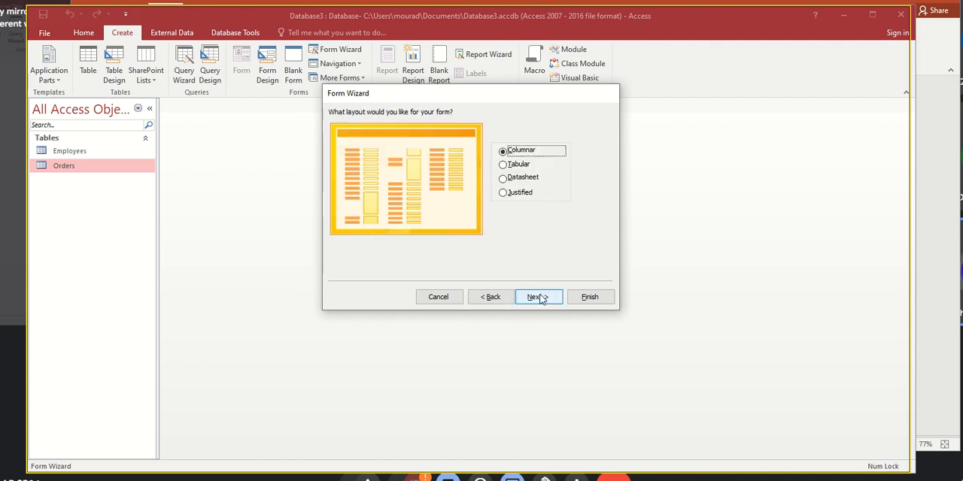
# - Keep the columnar layout, title the form OrdersForm and finish the wizard so the form opens for viewing
pyautogui.click(534, 296)
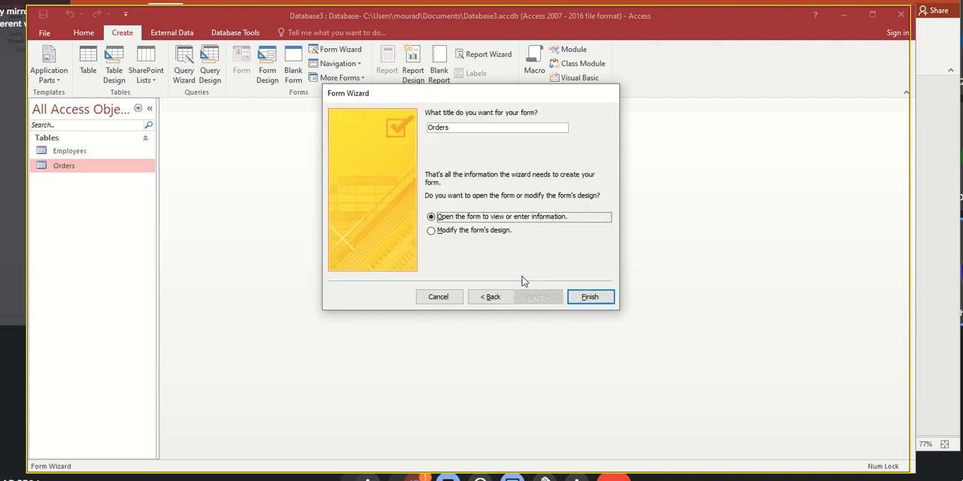
pyautogui.click(470, 130)
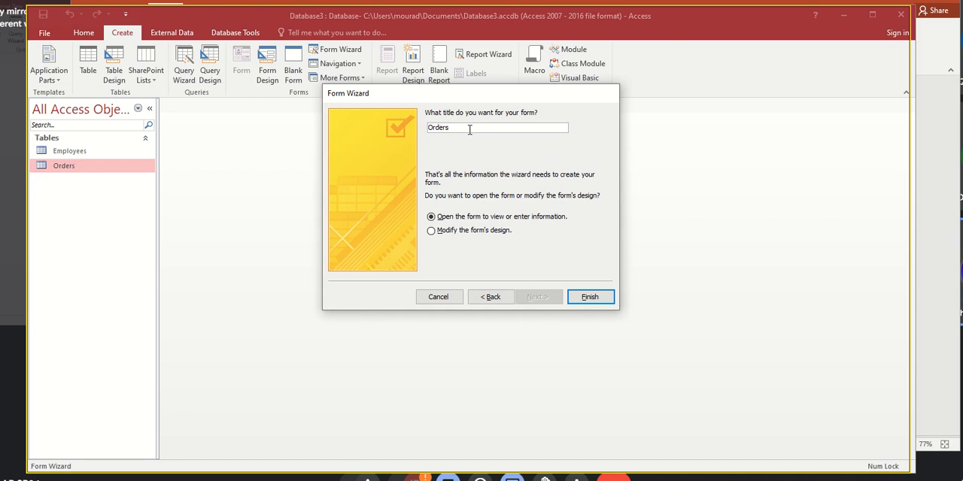
pyautogui.write('Form')
pyautogui.doubleClick(453, 129)
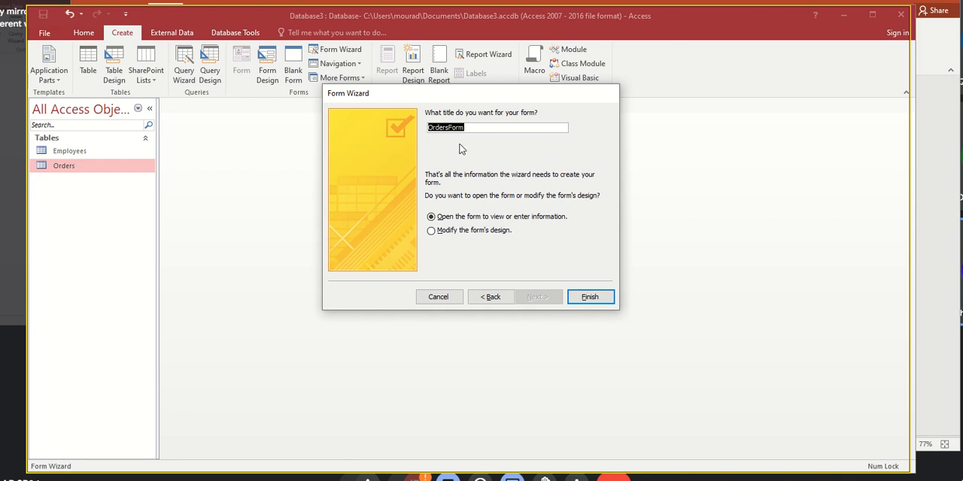
pyautogui.click(579, 297)
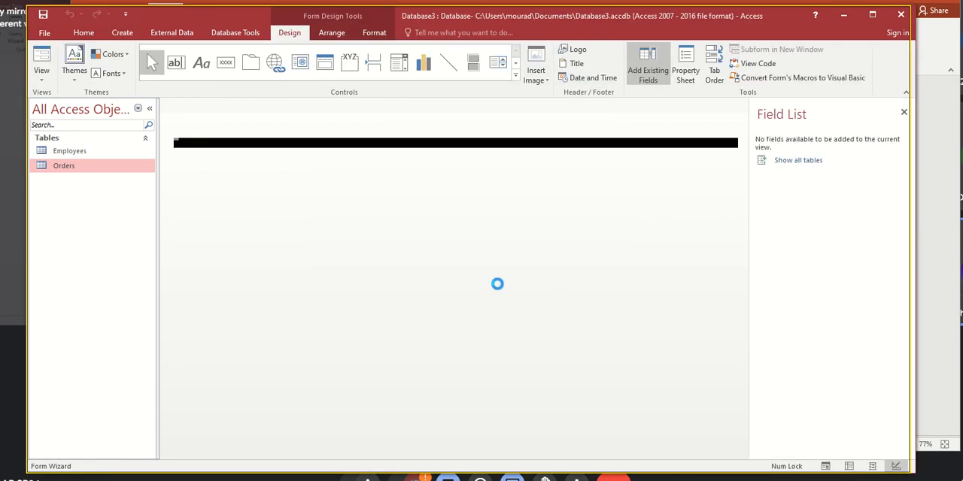
pyautogui.click(64, 193)
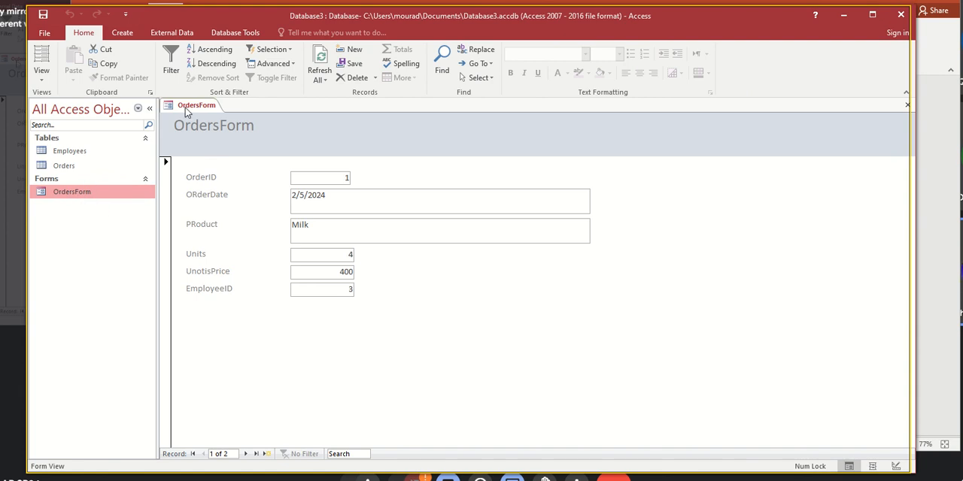
# - Go to the Sugar order in OrdersForm and correct its order date to 1/5/2024
pyautogui.click(246, 453)
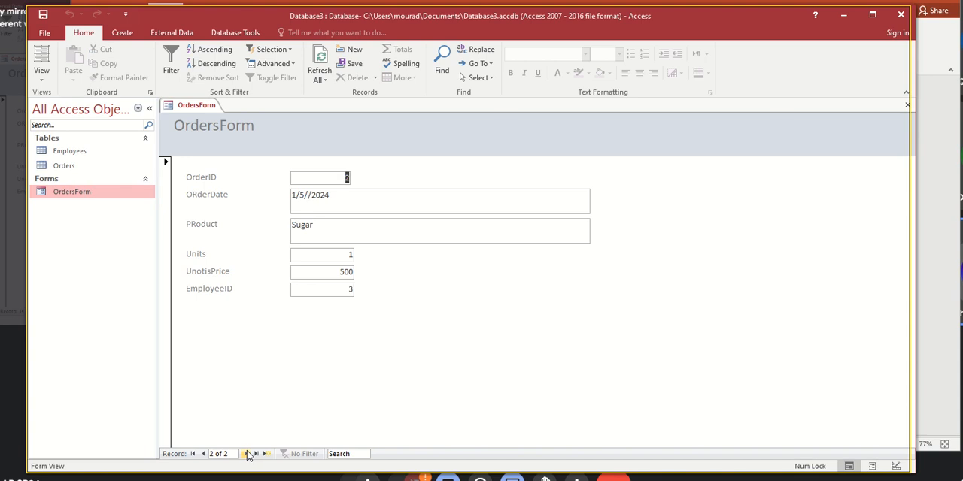
pyautogui.click(246, 454)
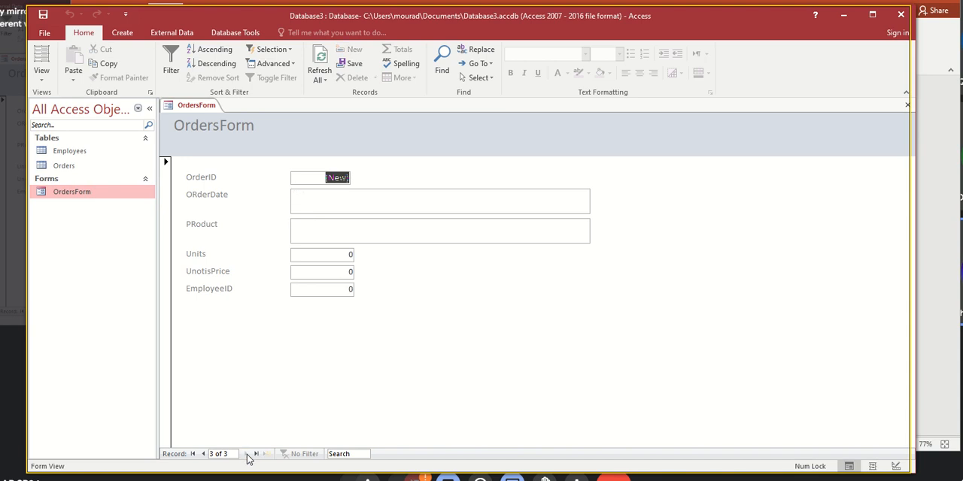
pyautogui.click(203, 454)
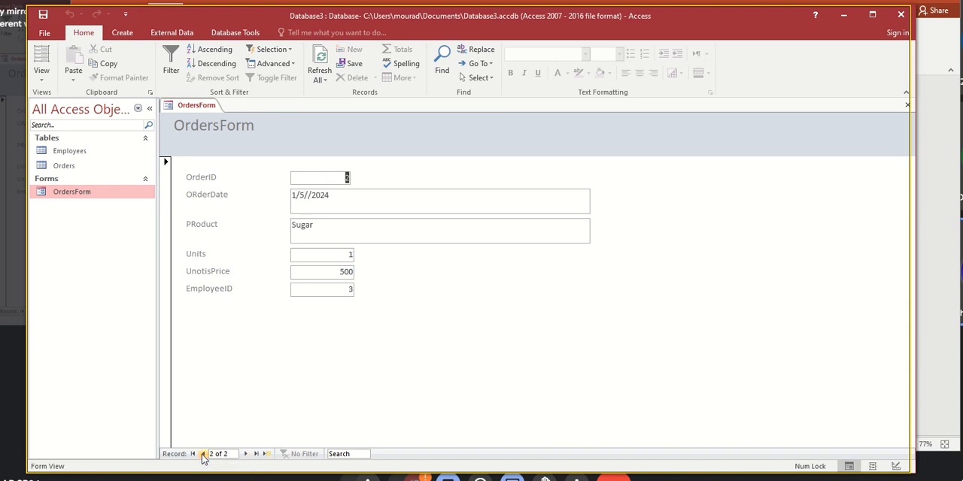
pyautogui.click(312, 195)
pyautogui.press('BackSpace')
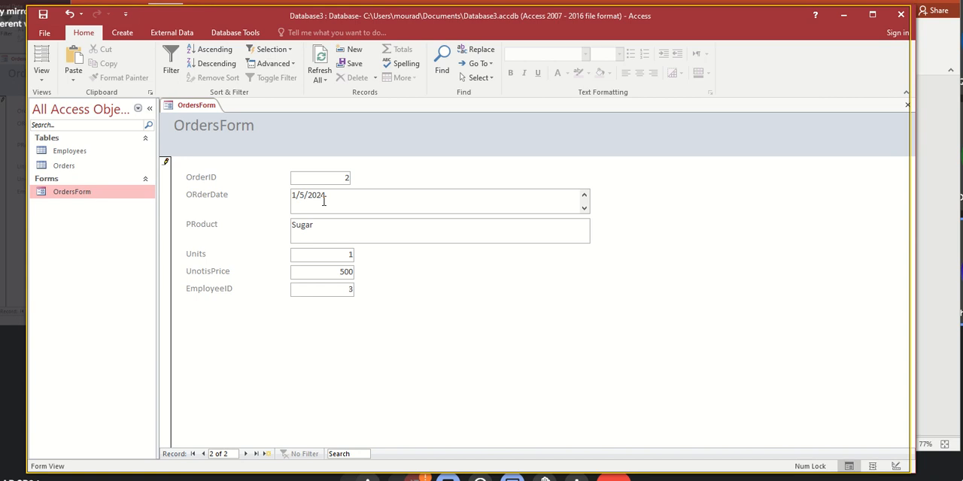
pyautogui.press('Return')
pyautogui.press('BackSpace')
# - Page through the order records back to the Milk order and close OrdersForm
pyautogui.click(245, 454)
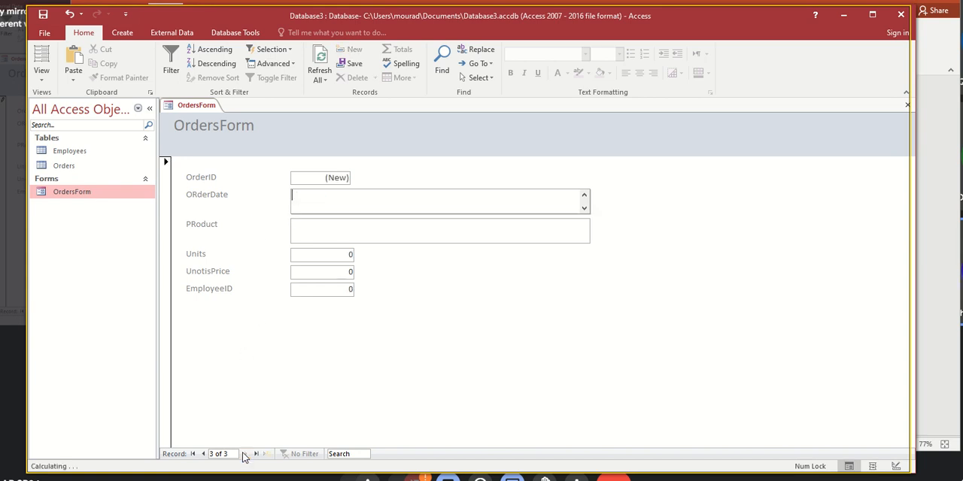
pyautogui.click(202, 454)
pyautogui.click(202, 455)
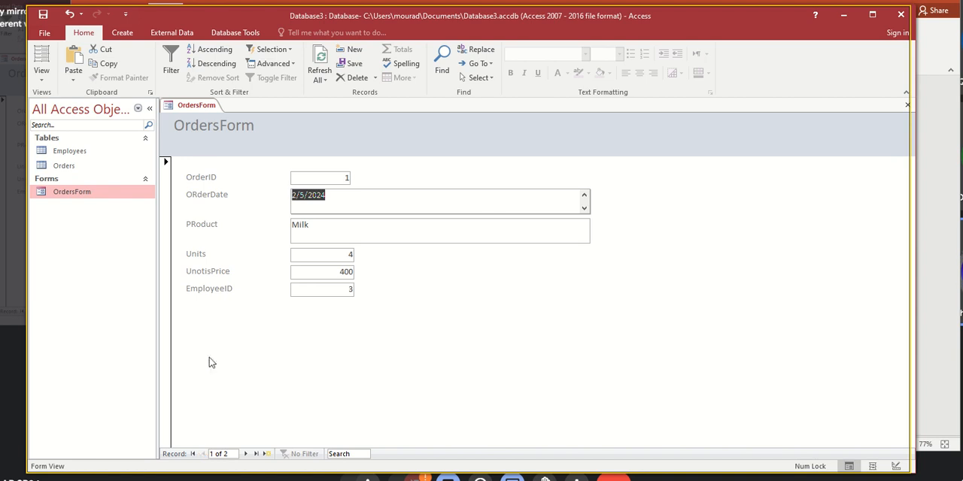
pyautogui.rightClick(193, 109)
pyautogui.click(218, 130)
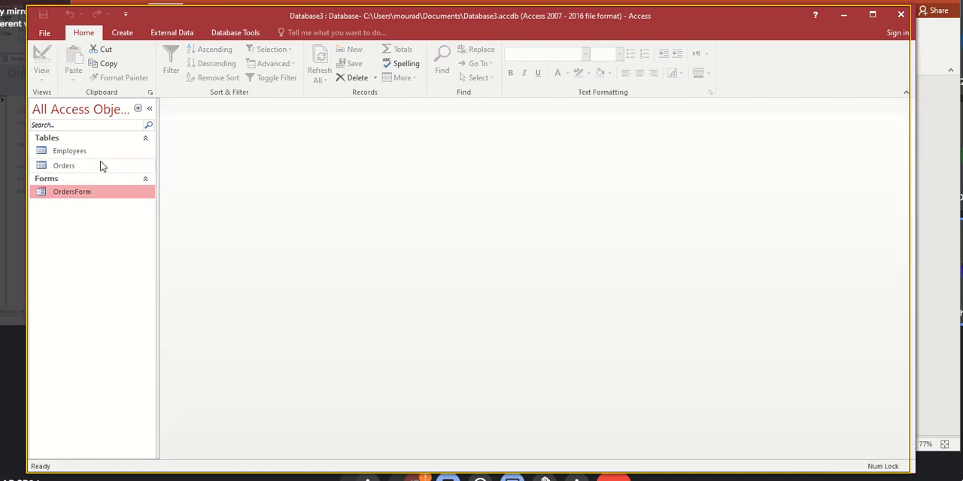
# - Open the Orders table to check the order dates of both records, and close it
pyautogui.doubleClick(66, 167)
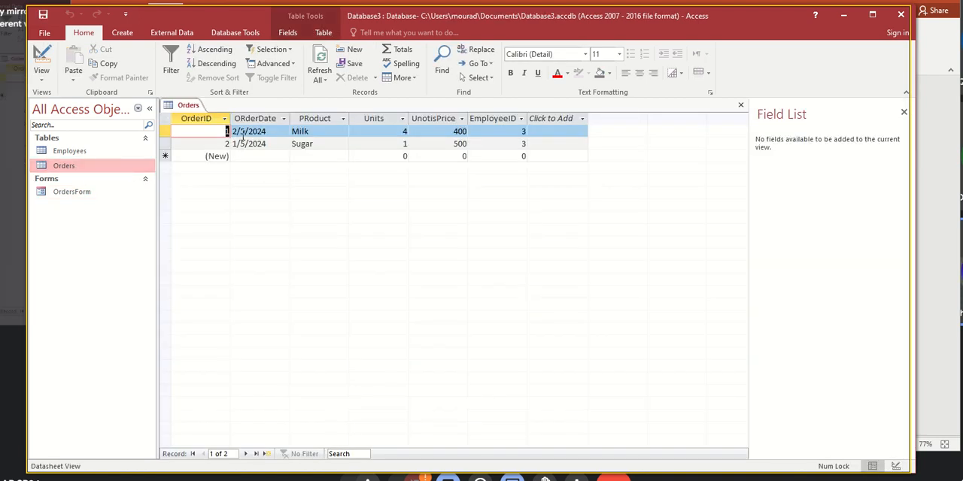
pyautogui.click(243, 133)
pyautogui.click(244, 145)
pyautogui.click(246, 132)
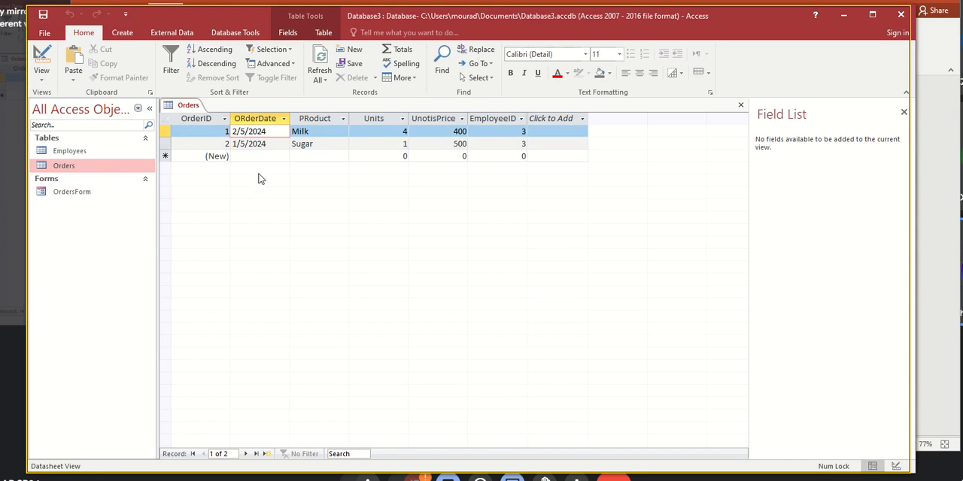
pyautogui.rightClick(194, 108)
pyautogui.click(207, 129)
# - Open OrdersForm in Design View and place a command button beside the ORderDate field with the Find Record action
pyautogui.doubleClick(75, 192)
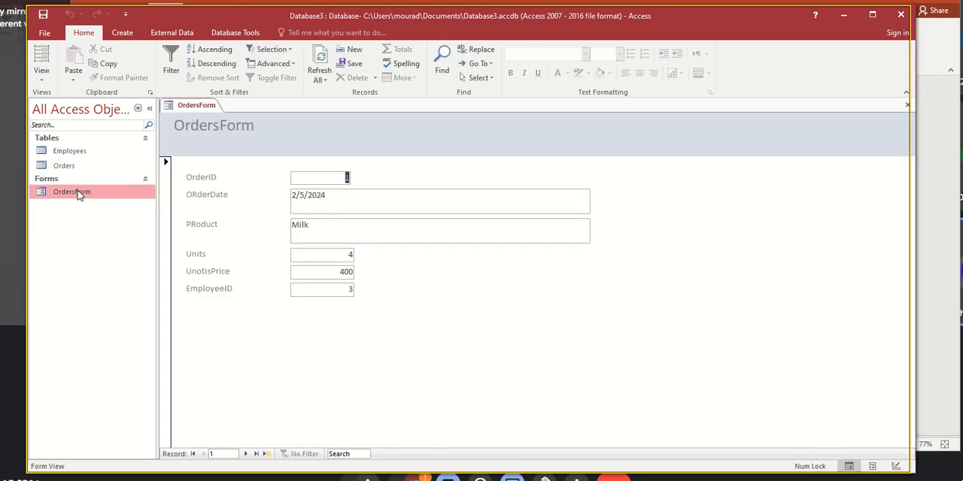
pyautogui.rightClick(700, 246)
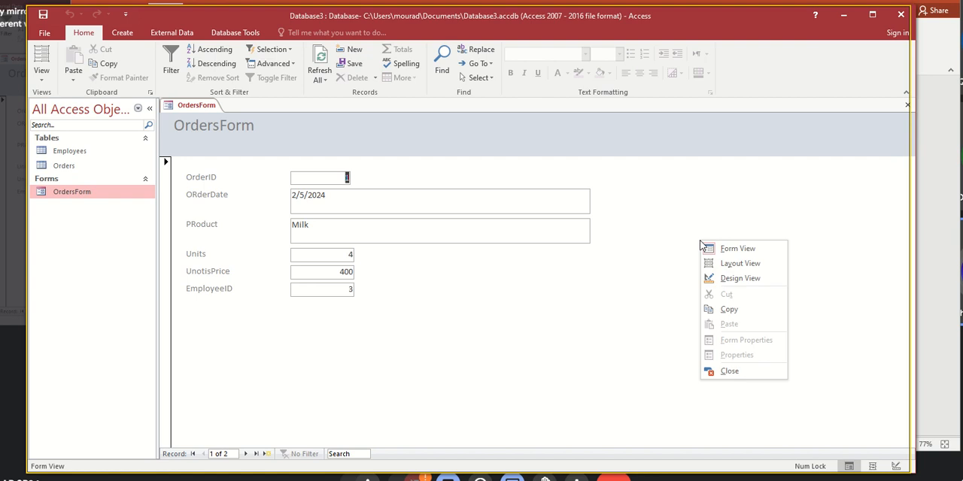
pyautogui.click(718, 279)
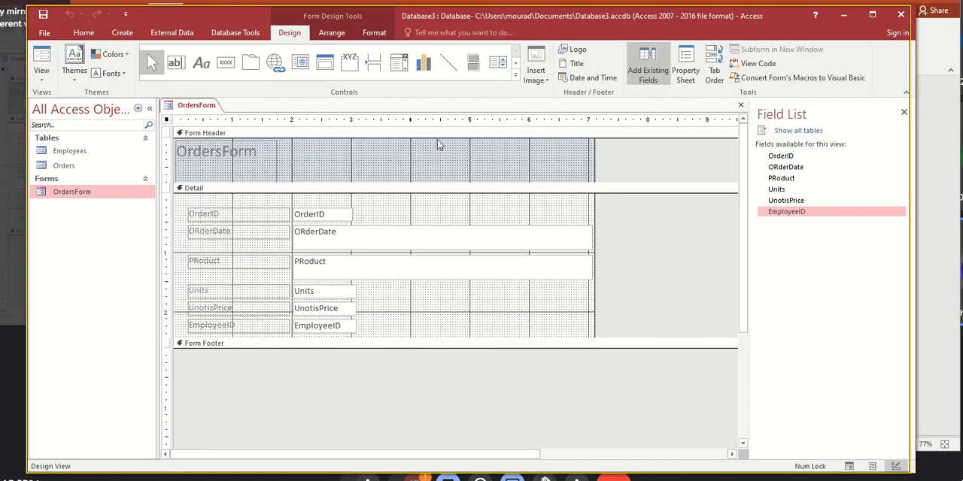
pyautogui.click(226, 63)
pyautogui.click(630, 228)
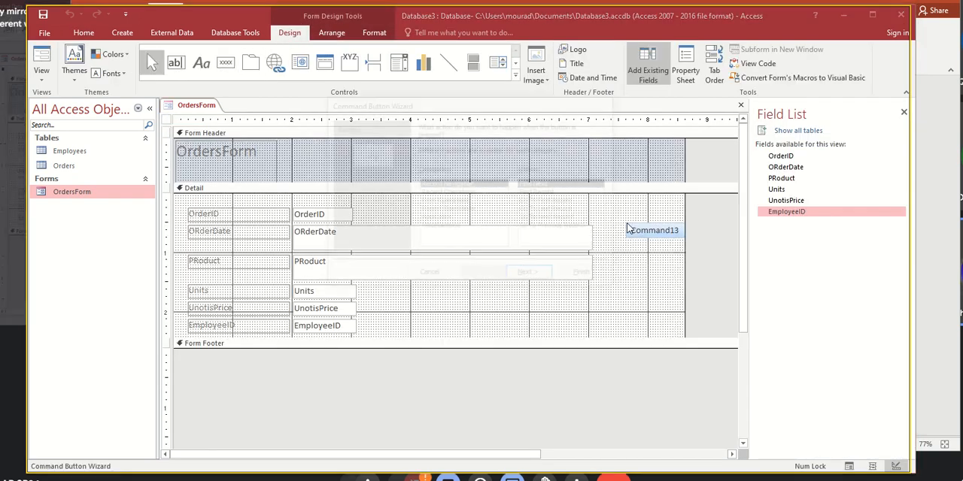
pyautogui.click(536, 192)
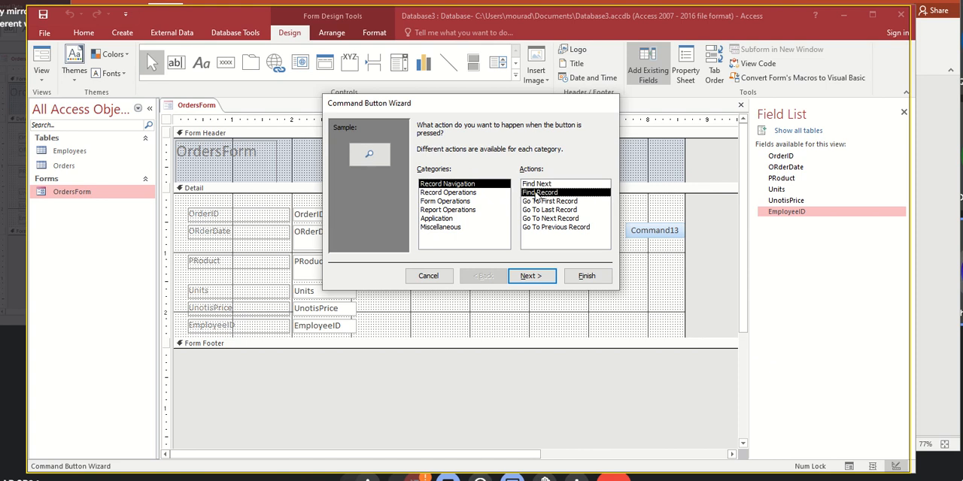
pyautogui.click(530, 276)
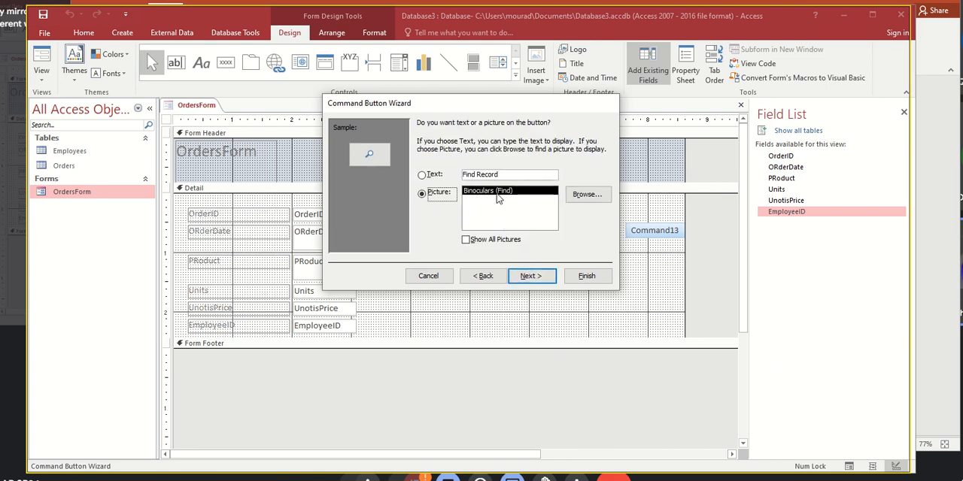
# - Give the command button the text "Search Orders..." instead of a picture and finish the wizard
pyautogui.click(423, 175)
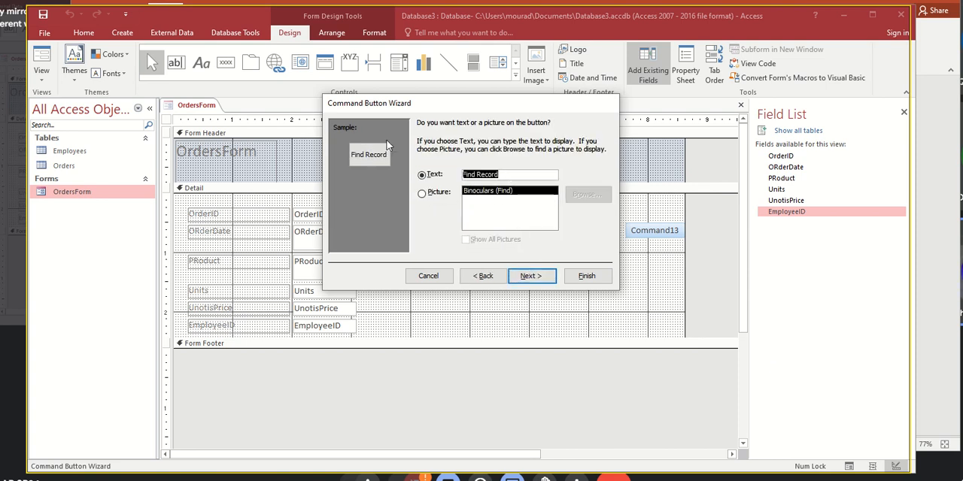
pyautogui.write('Search')
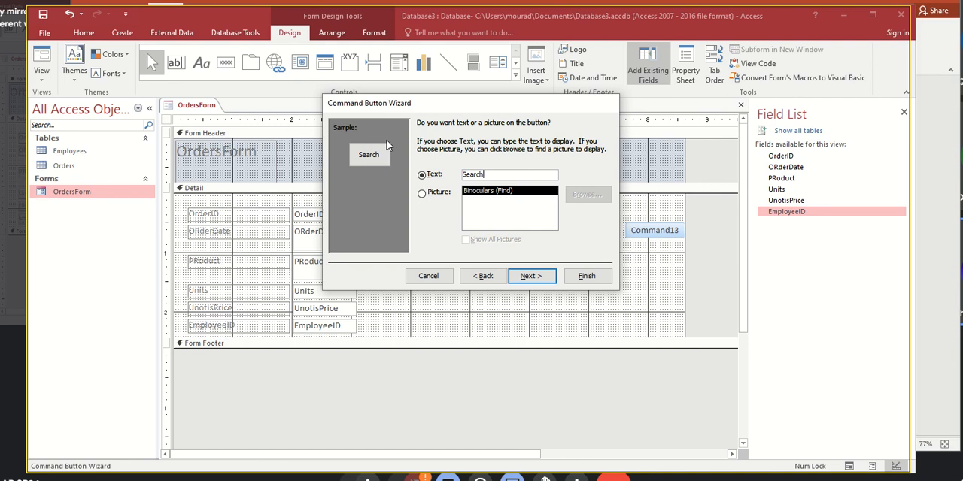
pyautogui.write(' Orders...')
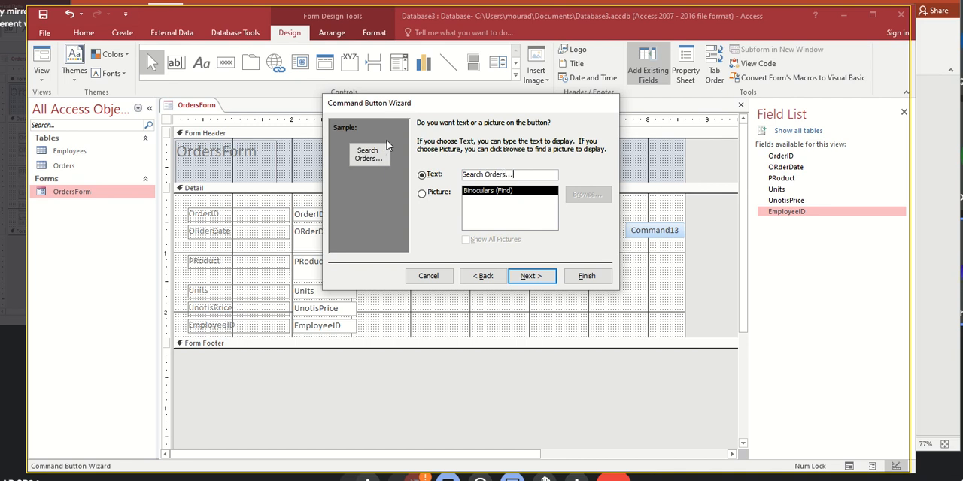
pyautogui.click(530, 276)
pyautogui.click(583, 277)
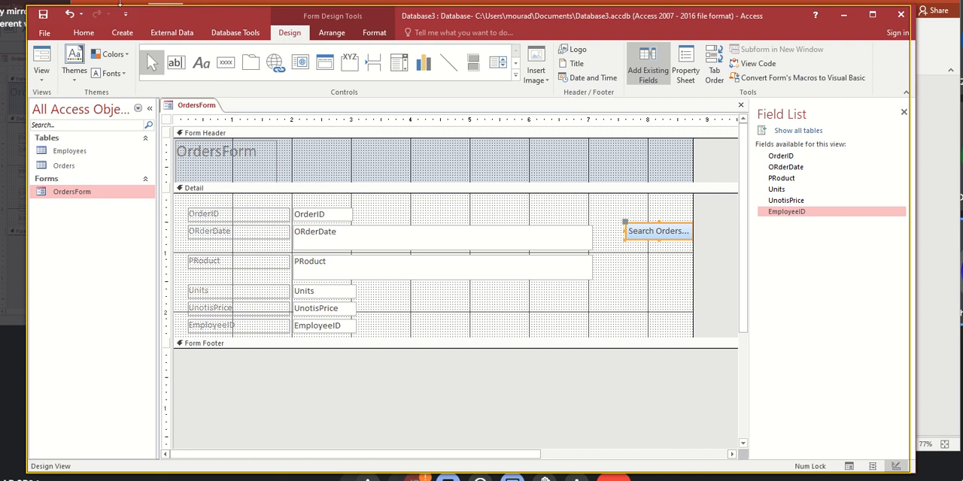
pyautogui.click(84, 32)
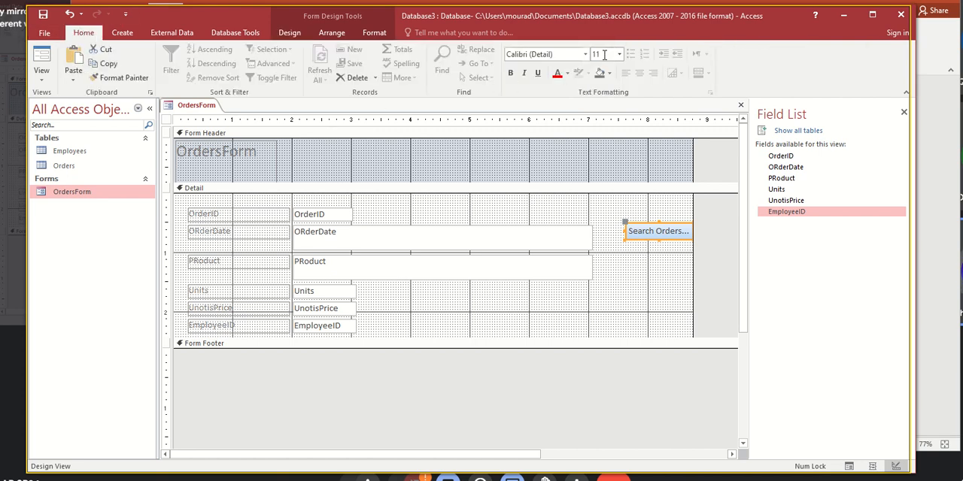
pyautogui.click(684, 232)
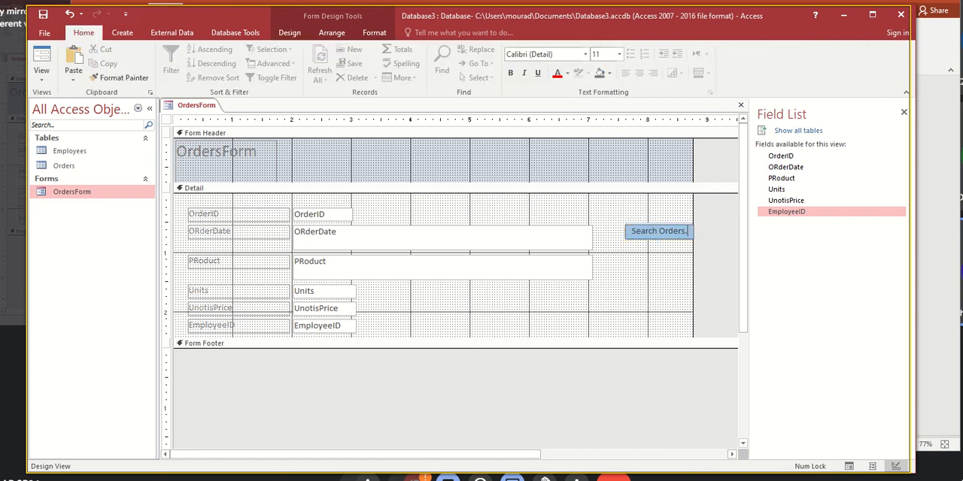
pyautogui.write('22.')
pyautogui.press('Return')
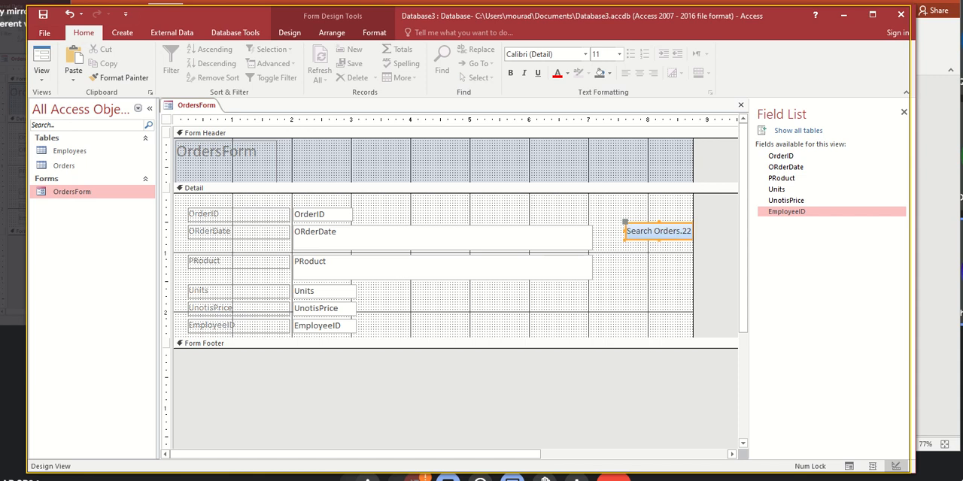
pyautogui.hotkey('ctrl', 'z')
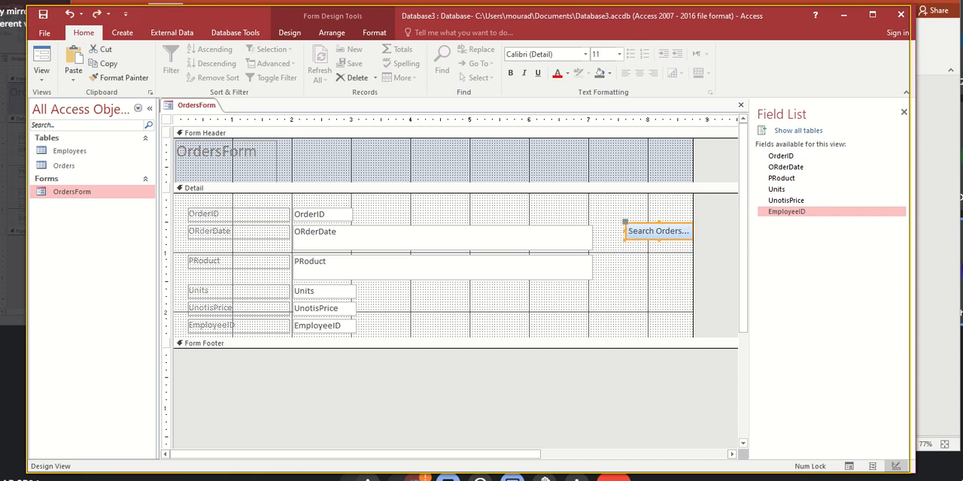
# - Set the Search Orders button's font size to 22, and reposition and enlarge it near the form's lower edge so its caption fits one line
pyautogui.click(601, 54)
pyautogui.write('22')
pyautogui.press('Return')
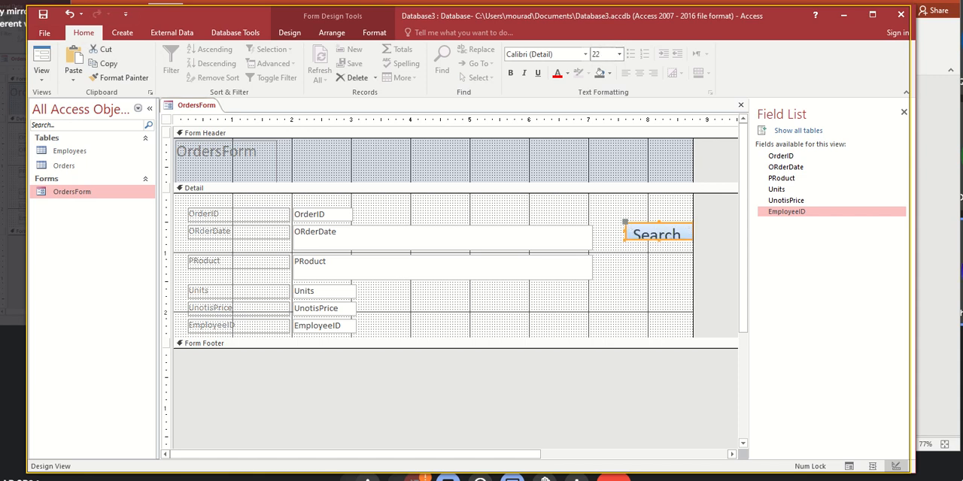
pyautogui.moveTo(624, 244); pyautogui.dragTo(582, 296)
pyautogui.click(620, 243)
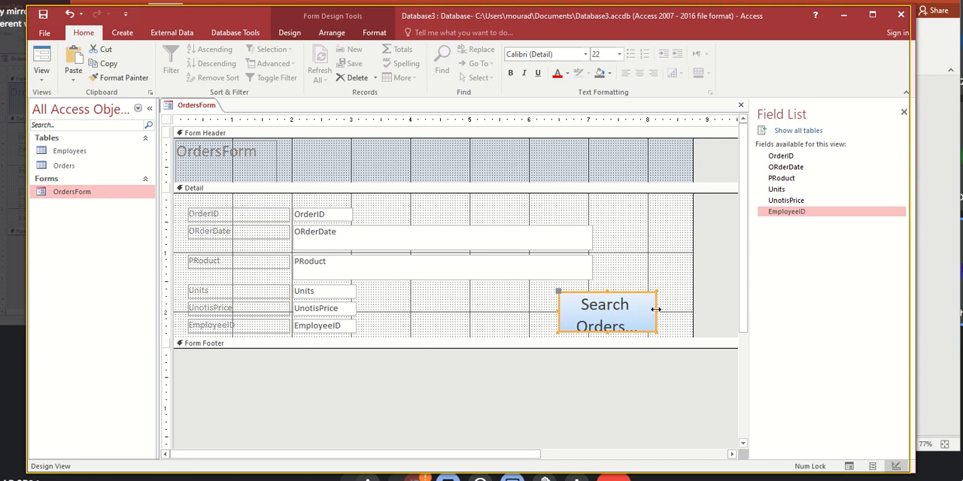
pyautogui.moveTo(656, 309); pyautogui.dragTo(686, 310)
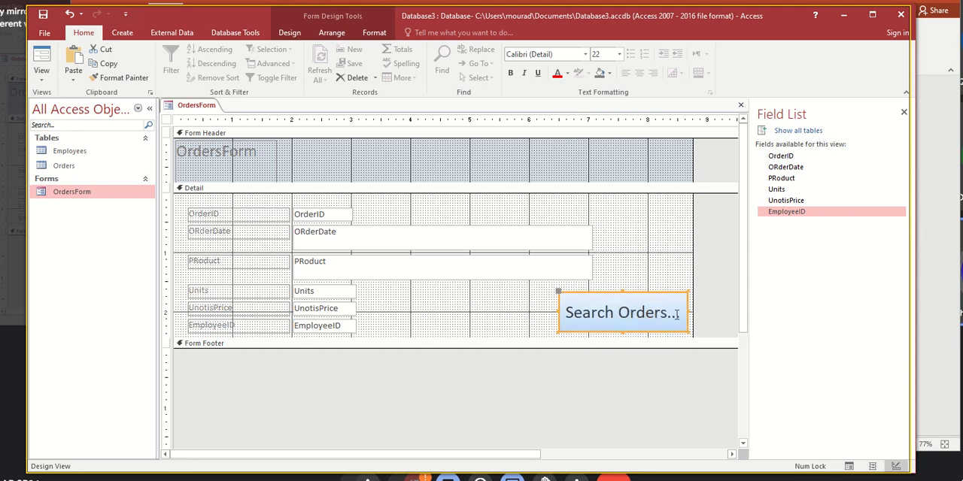
# - Show OrdersForm in Form View and test the Search Orders button, closing the Find and Replace dialog without searching
pyautogui.click(41, 58)
pyautogui.click(634, 276)
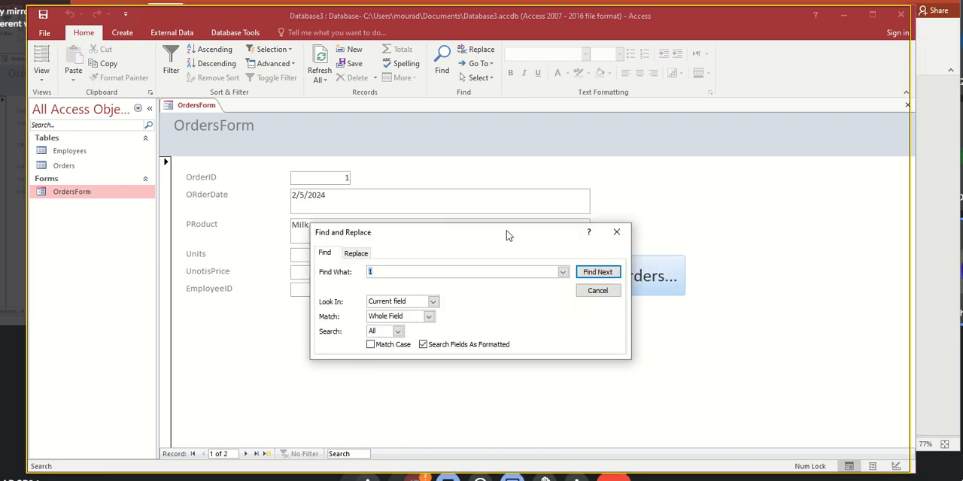
pyautogui.moveTo(507, 236); pyautogui.dragTo(561, 241)
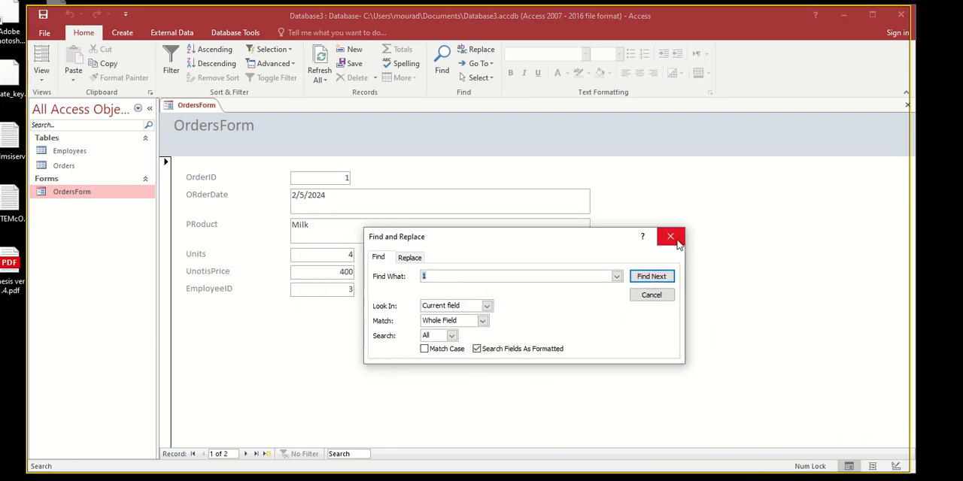
pyautogui.click(675, 241)
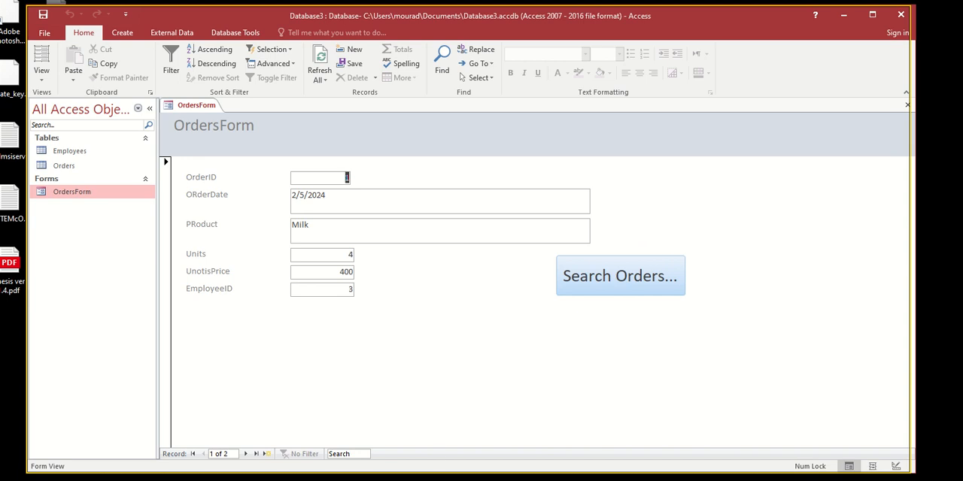
# - Switch to the "MS ACCESS & Queries" presentation in PowerPoint
pyautogui.hotkey('alt', 'Tab')
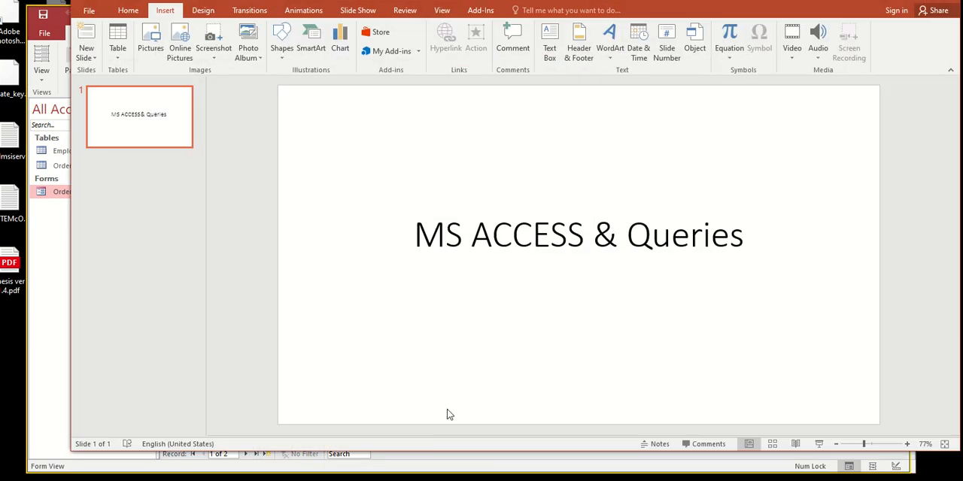
# - Switch back to the Database3 window in Access and close OrdersForm, saving its design changes
pyautogui.doubleClick(633, 234)
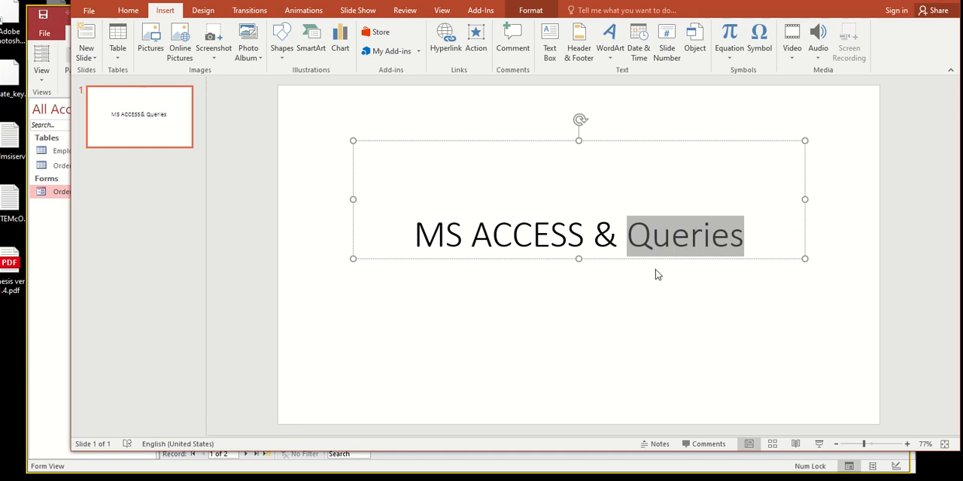
pyautogui.hotkey('alt', 'Tab')
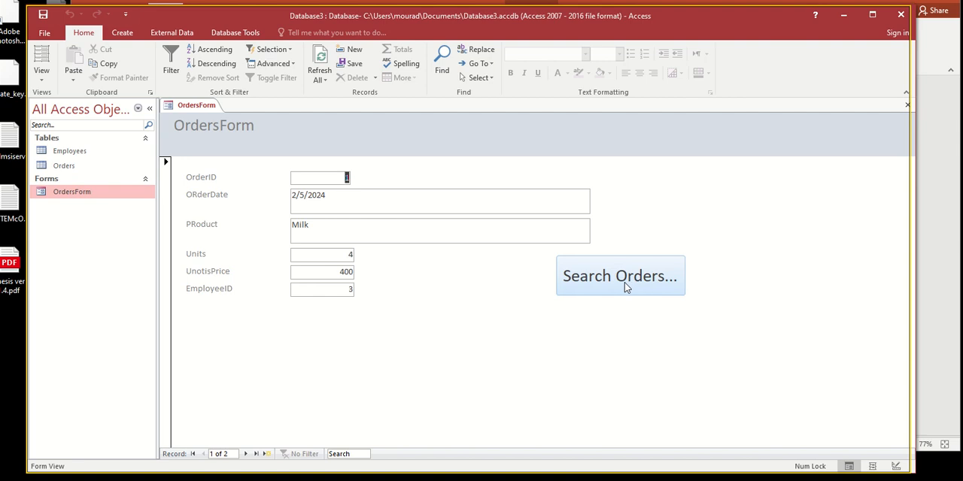
pyautogui.click(338, 453)
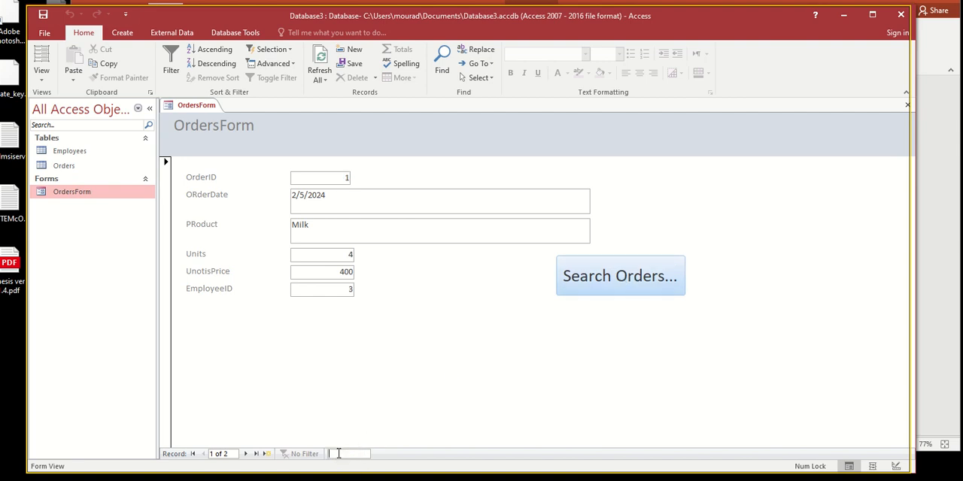
pyautogui.click(587, 290)
pyautogui.rightClick(203, 98)
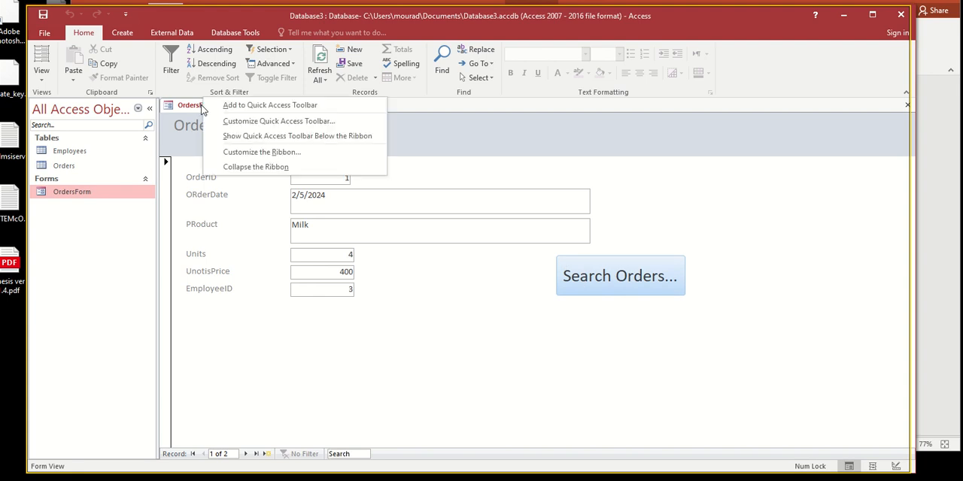
pyautogui.rightClick(202, 110)
pyautogui.click(211, 134)
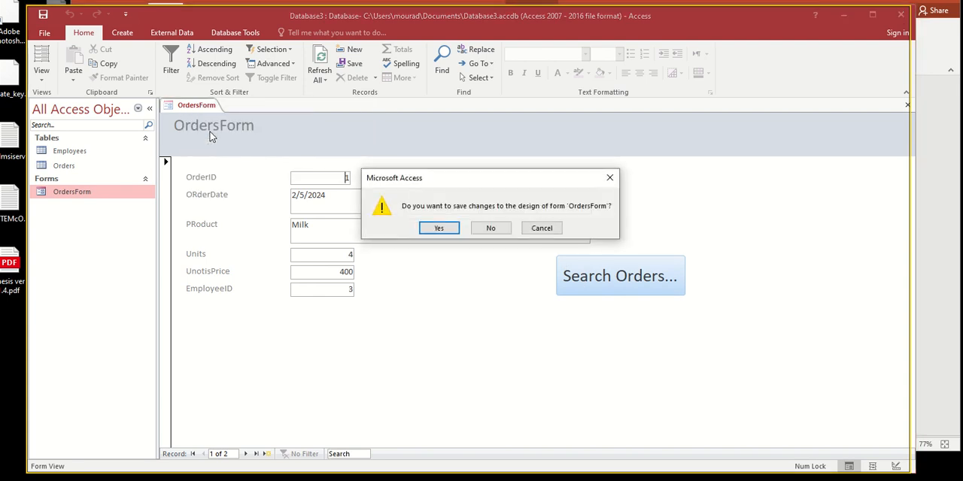
pyautogui.click(427, 230)
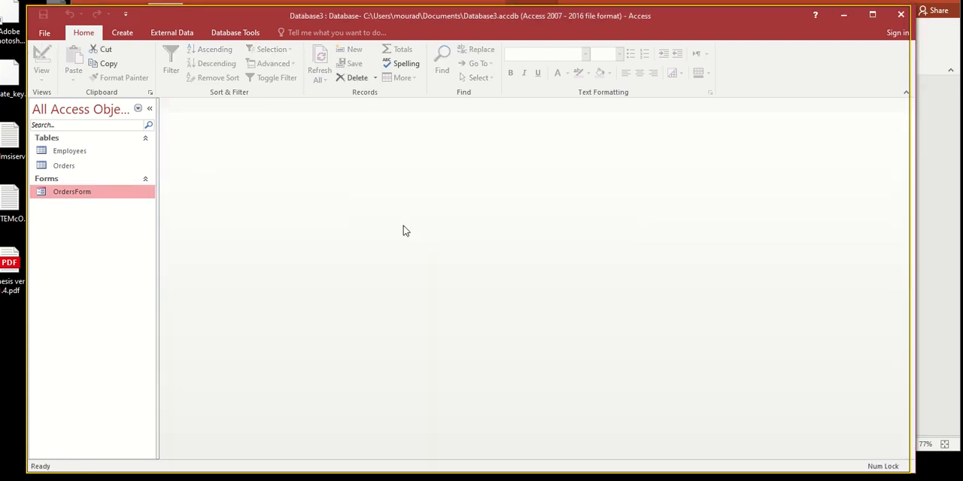
# - Create a new query in Design View with the Orders table as its source, placing the table box near the middle of the upper area
pyautogui.click(122, 33)
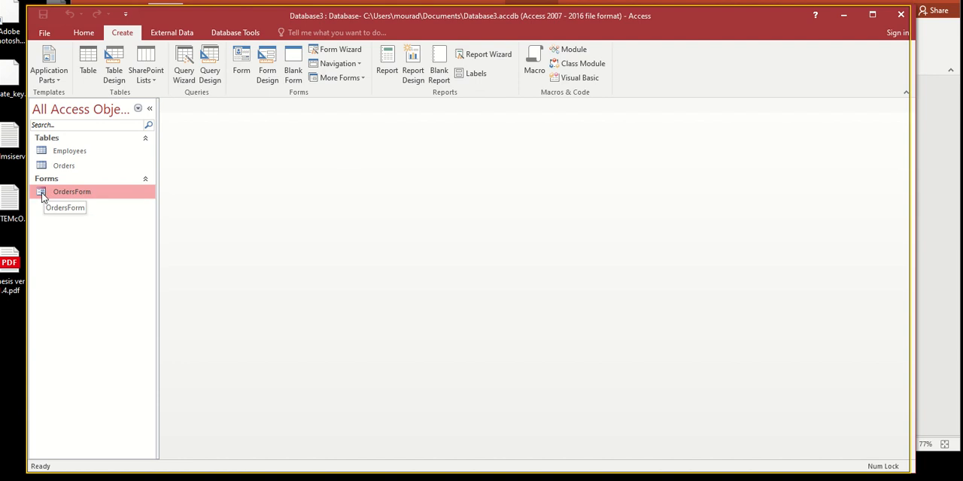
pyautogui.click(210, 74)
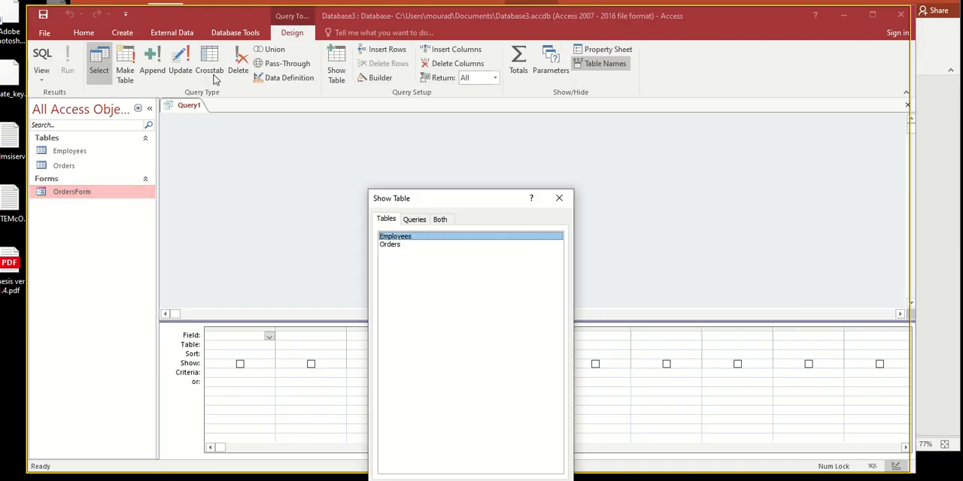
pyautogui.moveTo(440, 206); pyautogui.dragTo(451, 137)
pyautogui.keyDown('shift'); pyautogui.click(420, 172); pyautogui.keyUp('shift')
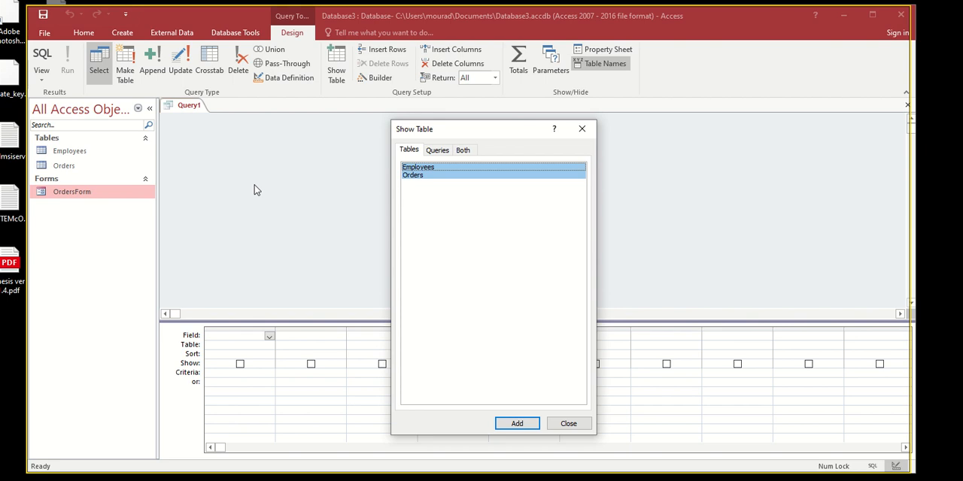
pyautogui.click(430, 221)
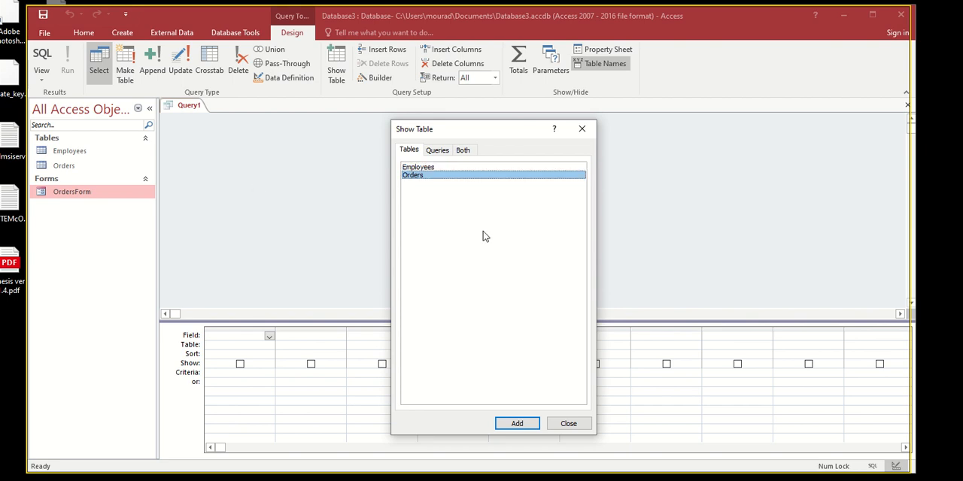
pyautogui.click(418, 167)
pyautogui.click(418, 177)
pyautogui.click(518, 424)
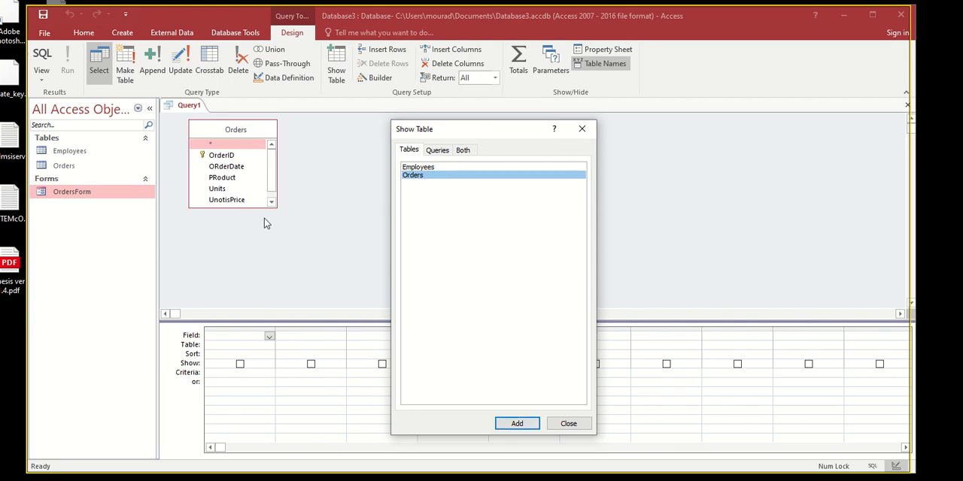
pyautogui.click(558, 418)
pyautogui.moveTo(245, 134); pyautogui.dragTo(435, 161)
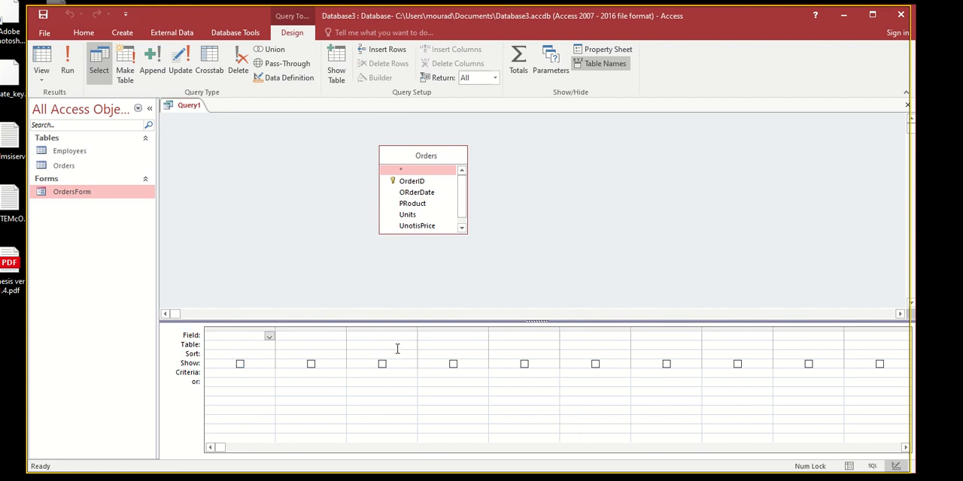
# - Add the OrderID, ORderDate, PRoduct, Units, UnotisPrice and EmployeeID fields from Orders to the query grid
pyautogui.doubleClick(411, 181)
pyautogui.doubleClick(414, 192)
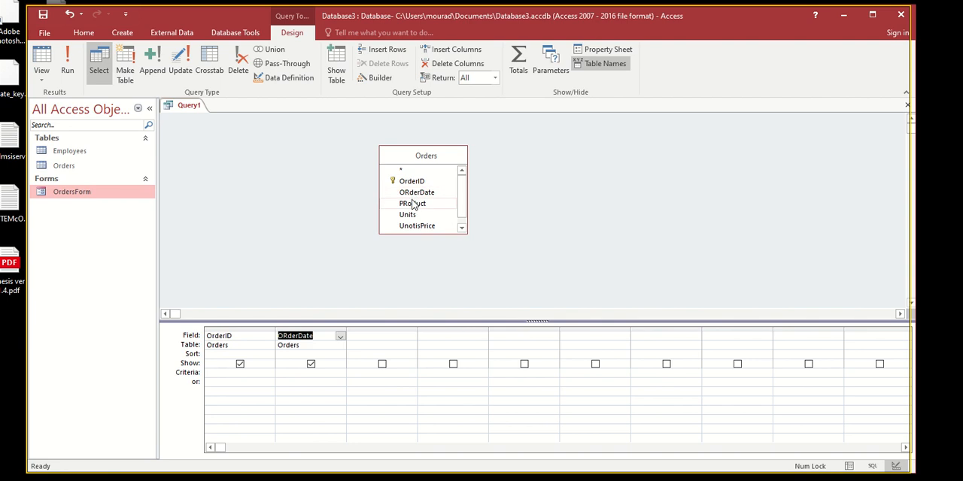
pyautogui.doubleClick(412, 204)
pyautogui.doubleClick(412, 216)
pyautogui.doubleClick(417, 226)
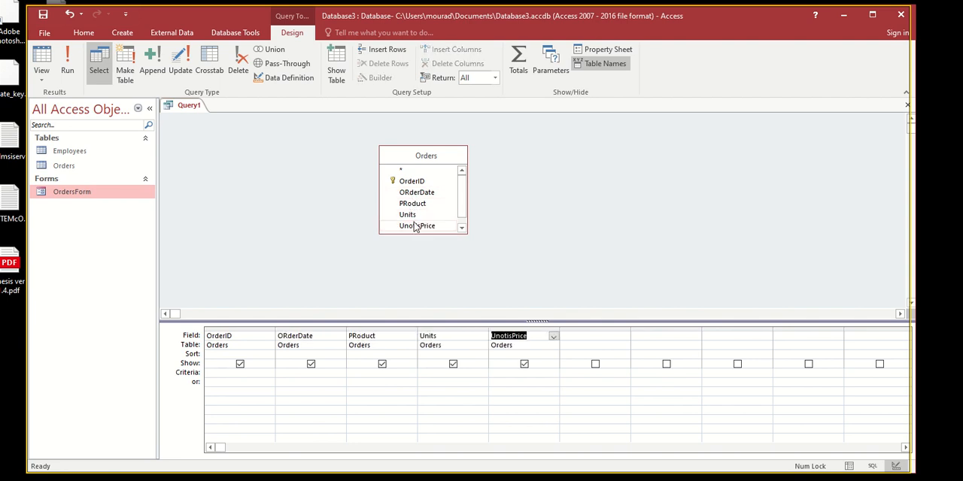
pyautogui.scroll(-1, 419, 211)
pyautogui.doubleClick(418, 229)
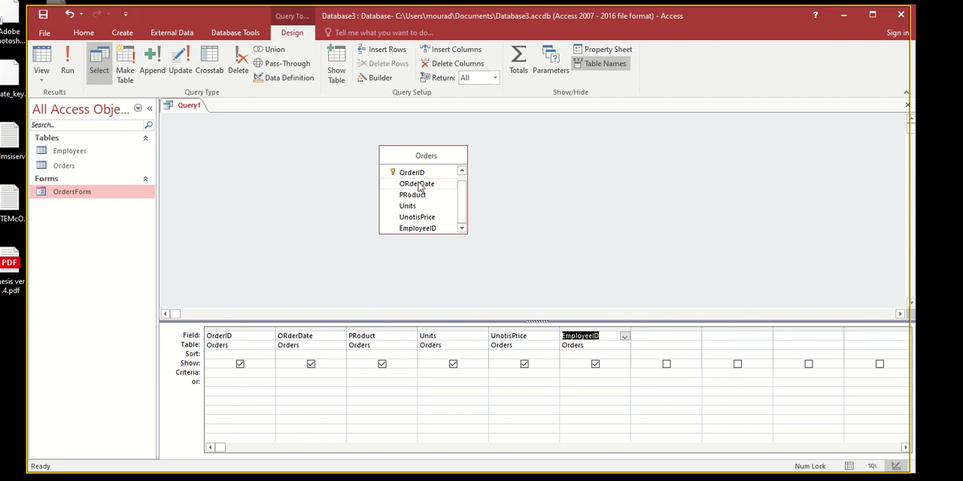
pyautogui.moveTo(424, 160); pyautogui.dragTo(410, 162)
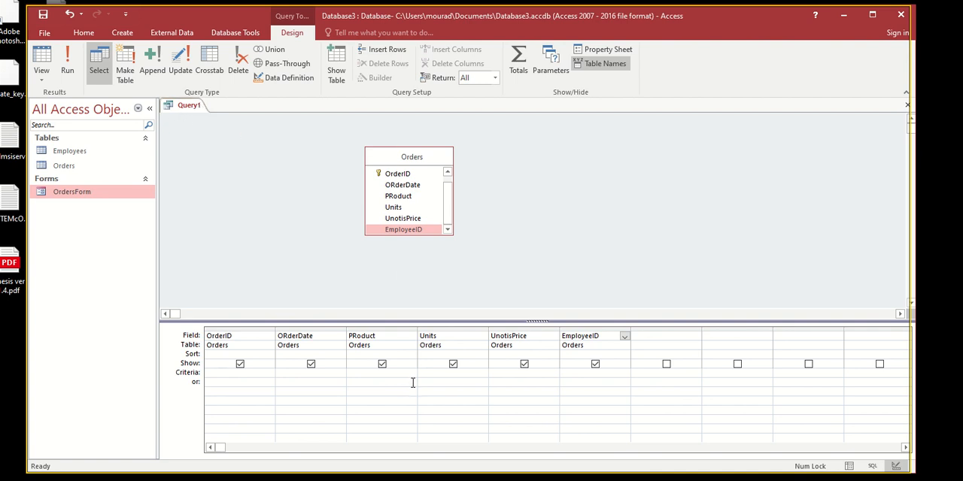
# - Set the PRoduct field's criterion to "milk" and run the query
pyautogui.click(363, 335)
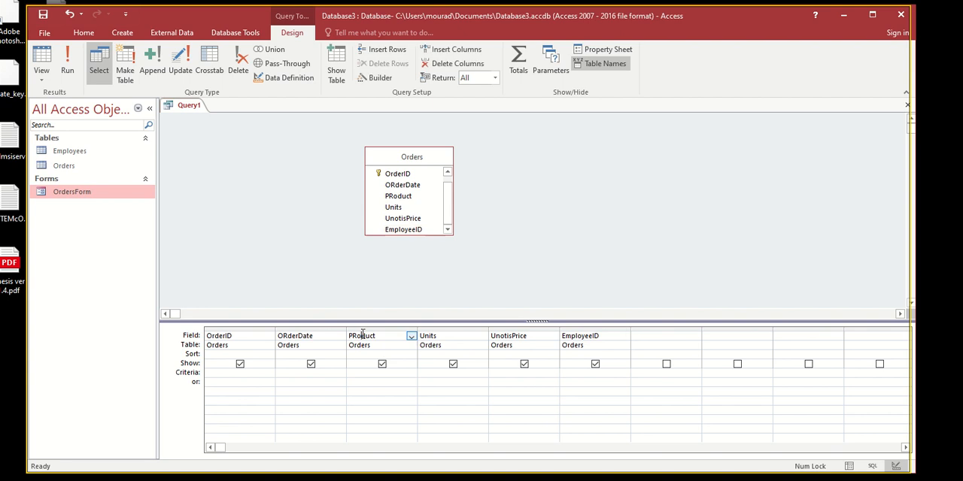
pyautogui.doubleClick(352, 336)
pyautogui.click(183, 375)
pyautogui.click(351, 376)
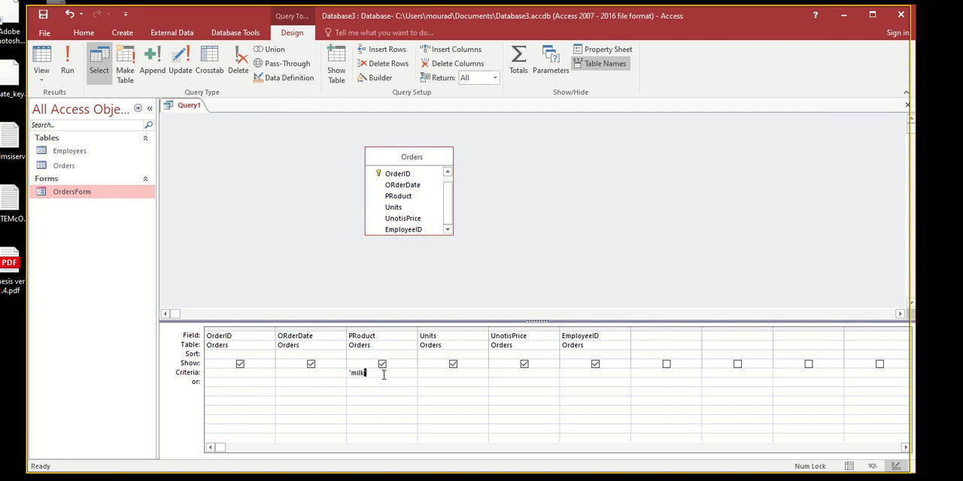
pyautogui.moveTo(378, 375); pyautogui.dragTo(353, 372)
pyautogui.click(425, 376)
pyautogui.click(68, 73)
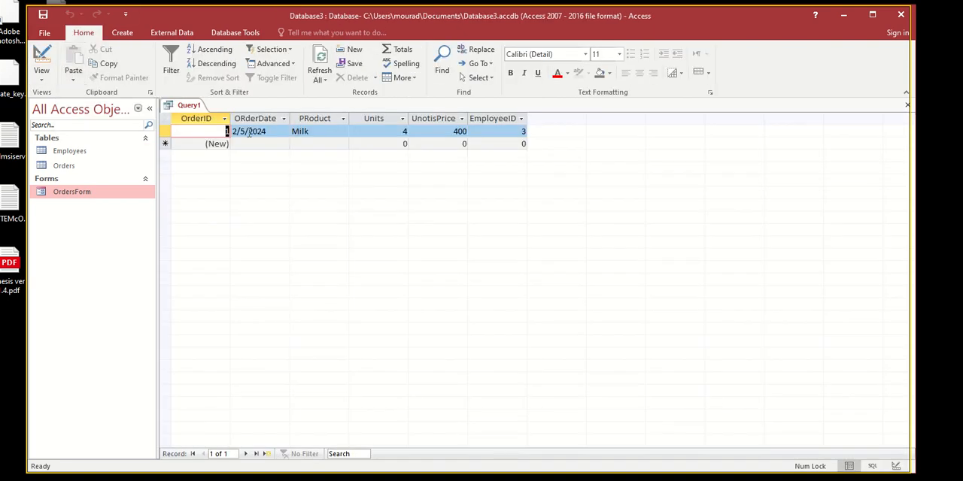
pyautogui.press('Tab')
pyautogui.press('Tab')
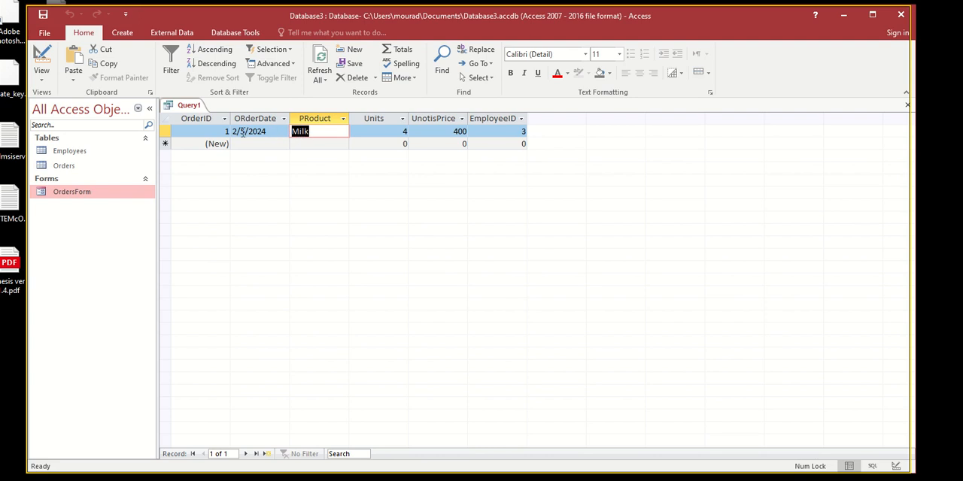
pyautogui.doubleClick(223, 132)
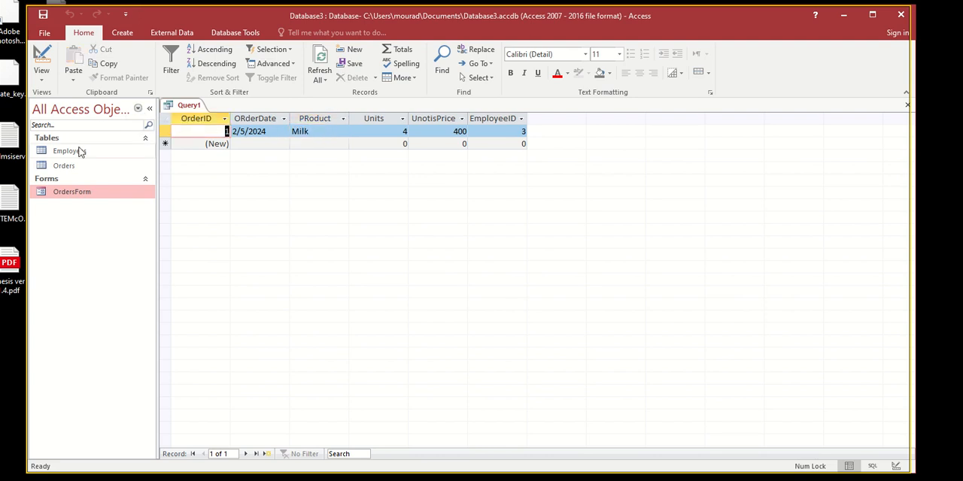
# - Open the Orders table to compare its product records with the query result, and return to Query1
pyautogui.doubleClick(65, 170)
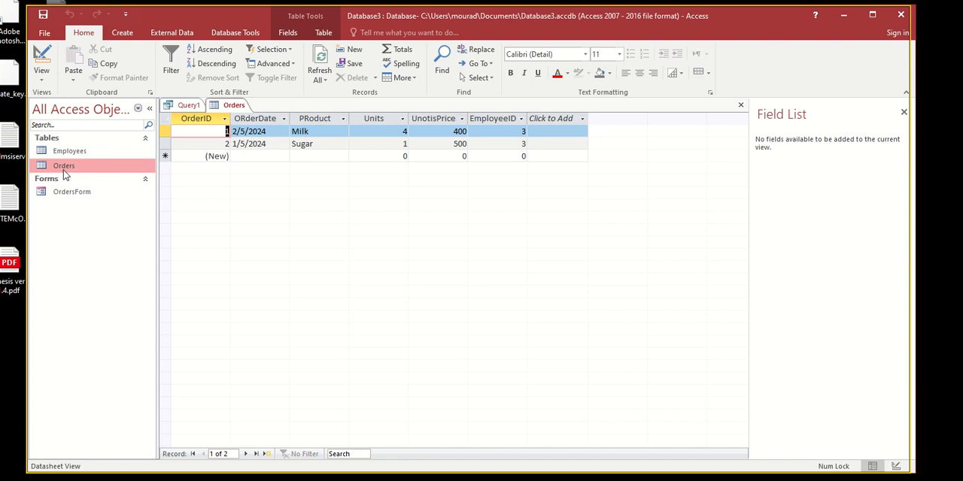
pyautogui.click(254, 143)
pyautogui.click(293, 133)
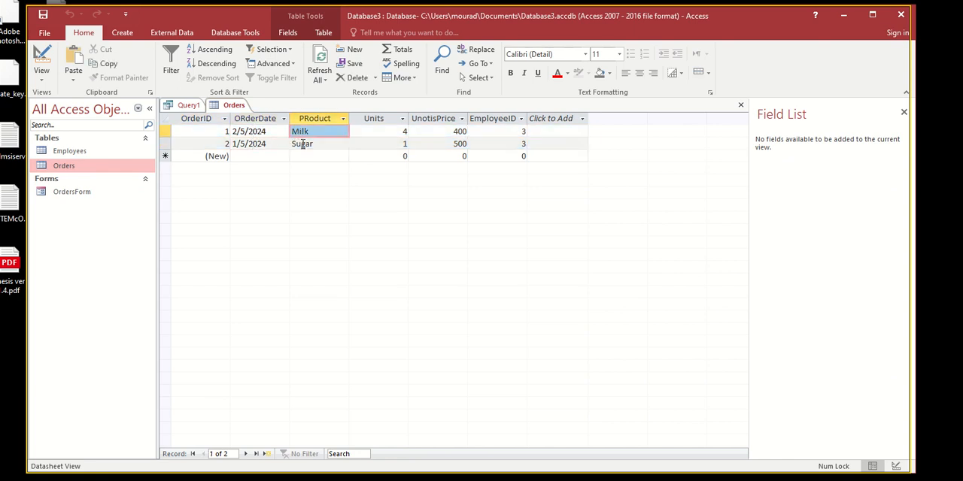
pyautogui.click(302, 144)
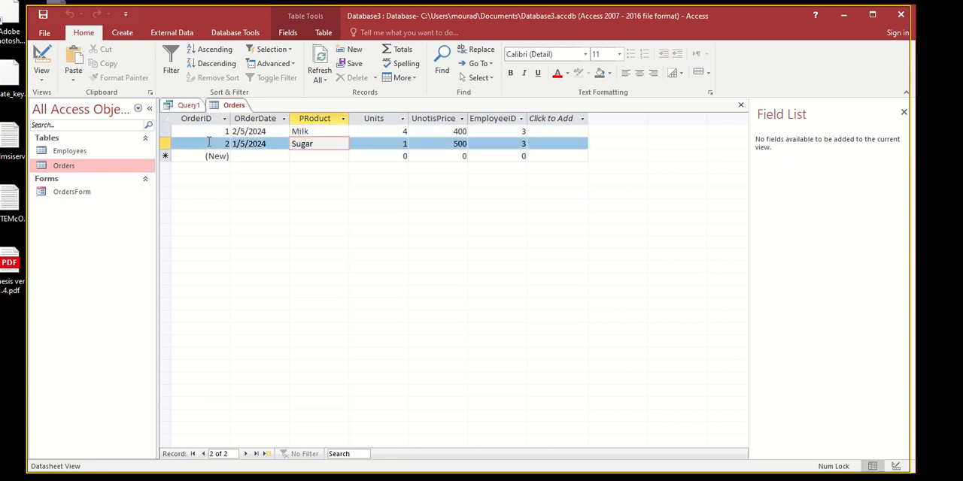
pyautogui.click(184, 106)
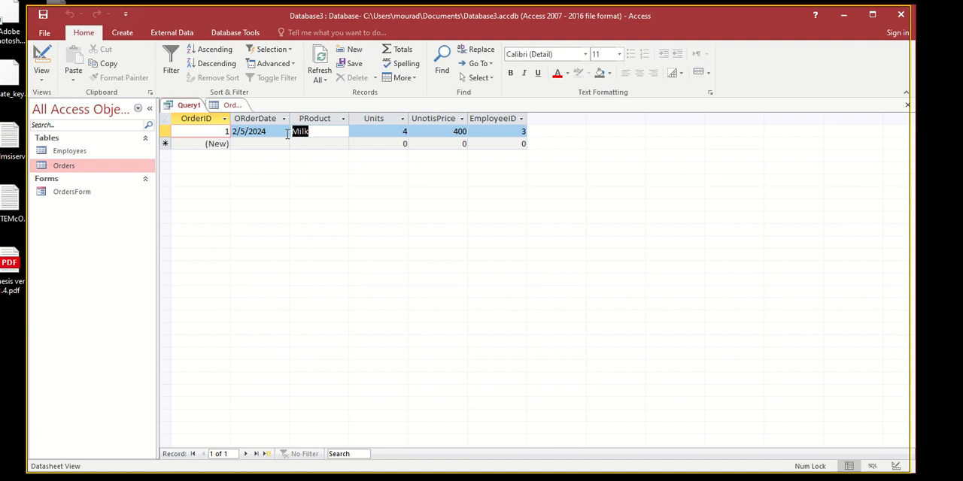
# - Return the query to Design View, clear the PRoduct criterion and run it to inspect the unfiltered orders
pyautogui.click(41, 60)
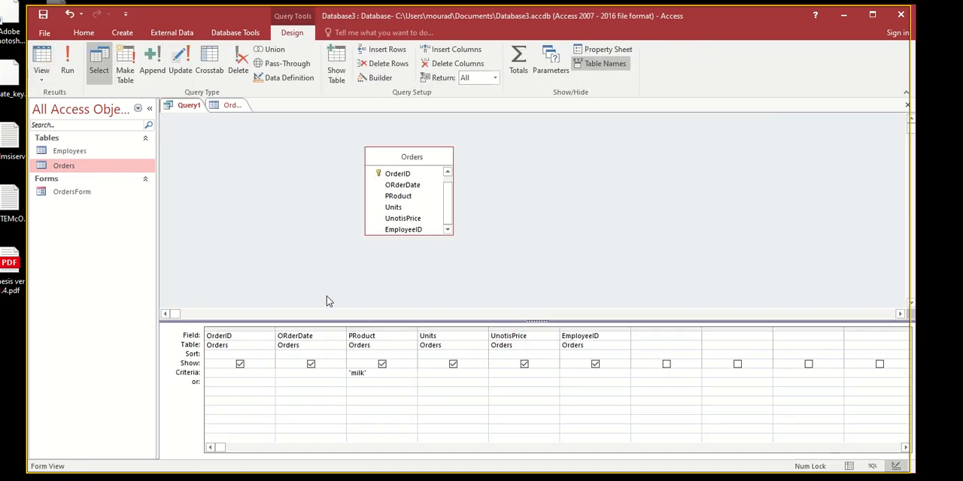
pyautogui.doubleClick(353, 373)
pyautogui.press('Delete')
pyautogui.click(75, 73)
pyautogui.click(308, 142)
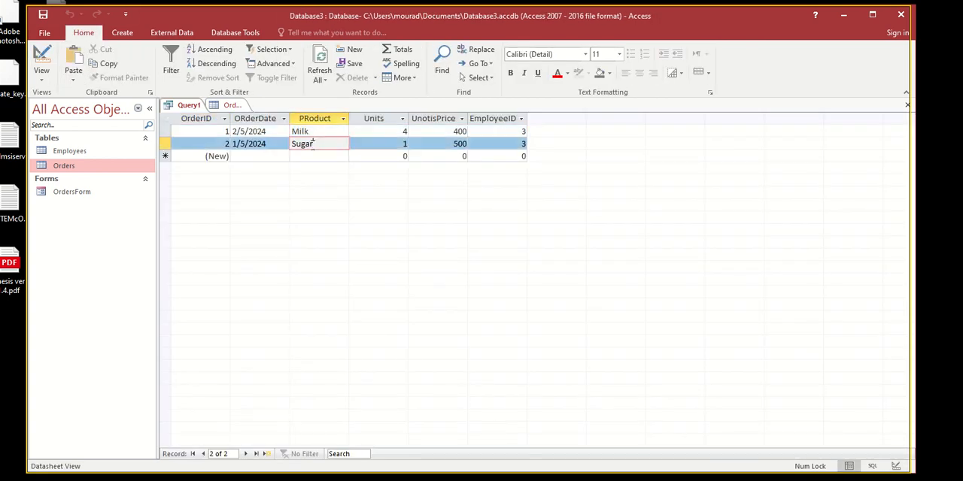
pyautogui.click(162, 131)
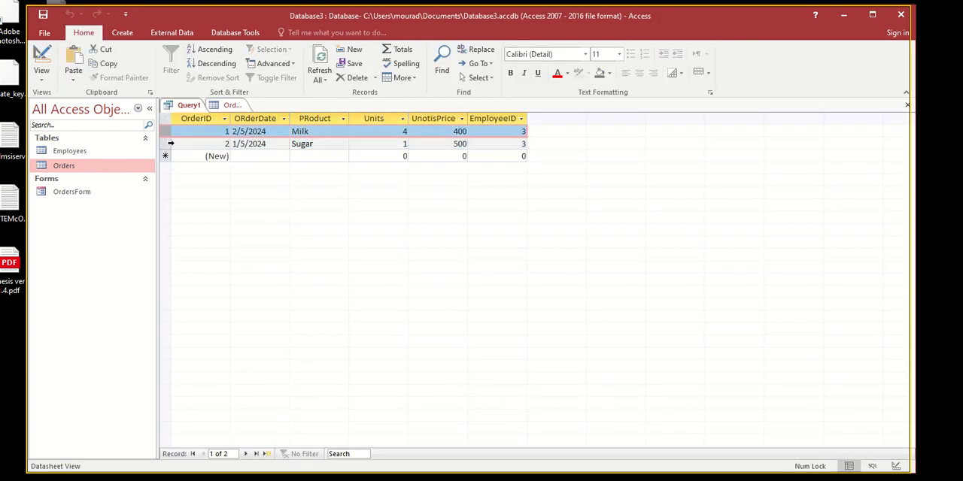
pyautogui.click(164, 144)
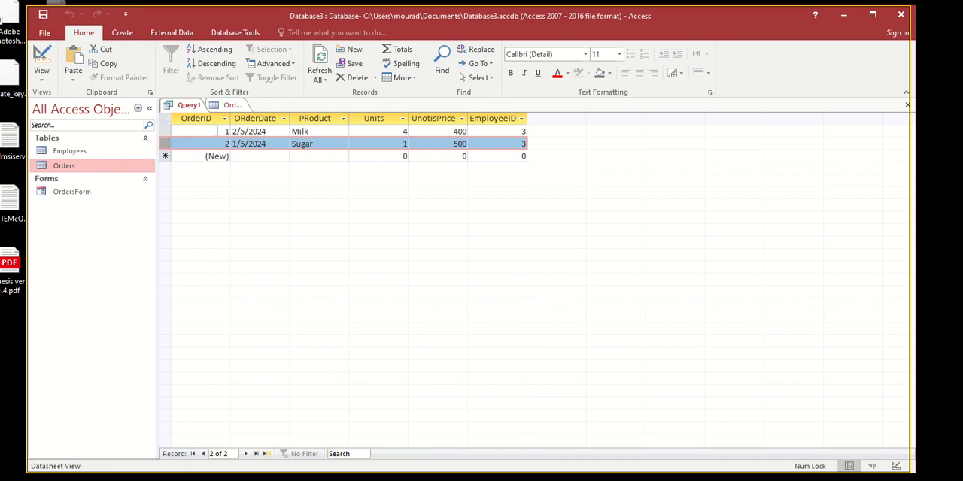
# - Reopen the query design, enter the "milk" criterion for PRoduct again and rerun the query
pyautogui.click(42, 61)
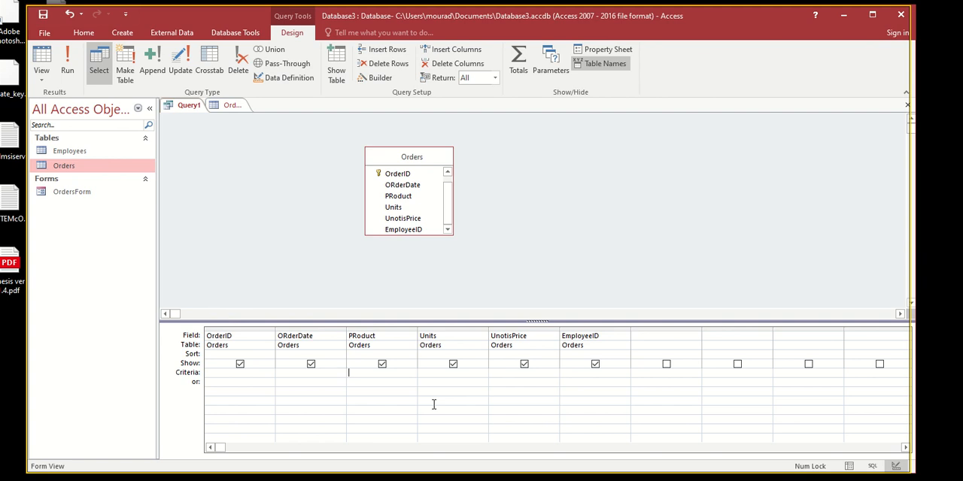
pyautogui.press('Tab')
pyautogui.click(67, 66)
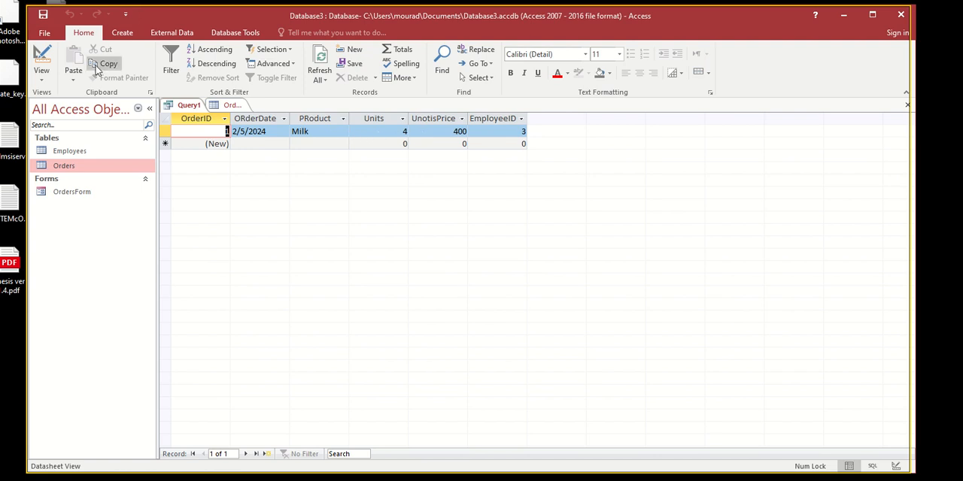
# - Save the query under the name searchORderWithMilk
pyautogui.click(42, 15)
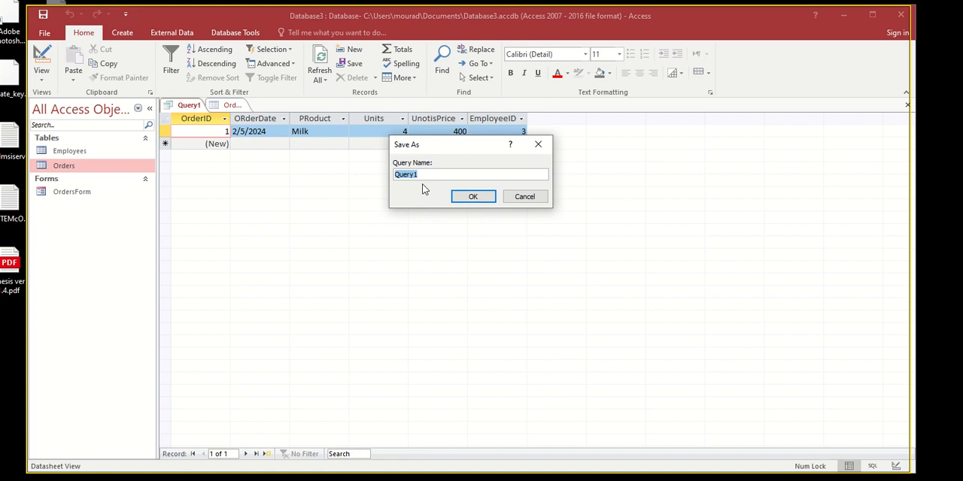
pyautogui.write('searchMilkProducts')
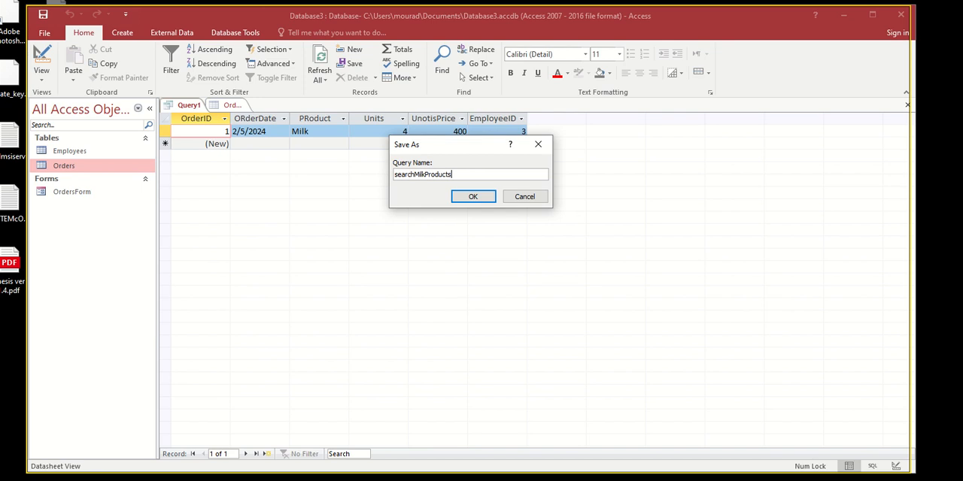
pyautogui.hotkey('ctrl', 'a')
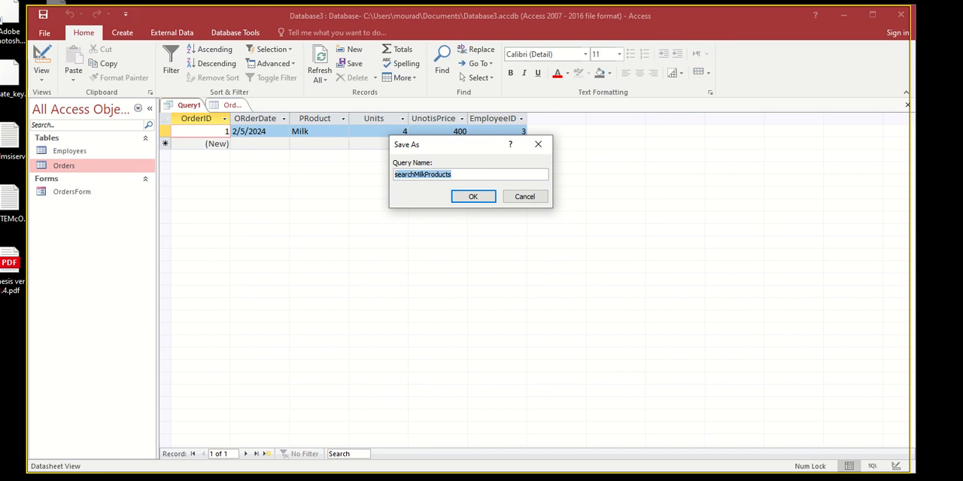
pyautogui.write('searchO')
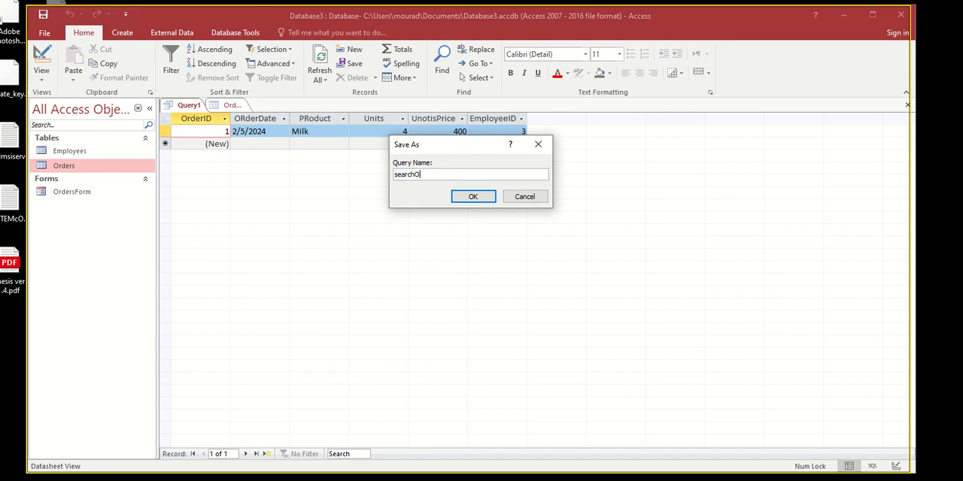
pyautogui.write('RderWithMilk')
pyautogui.press('Return')
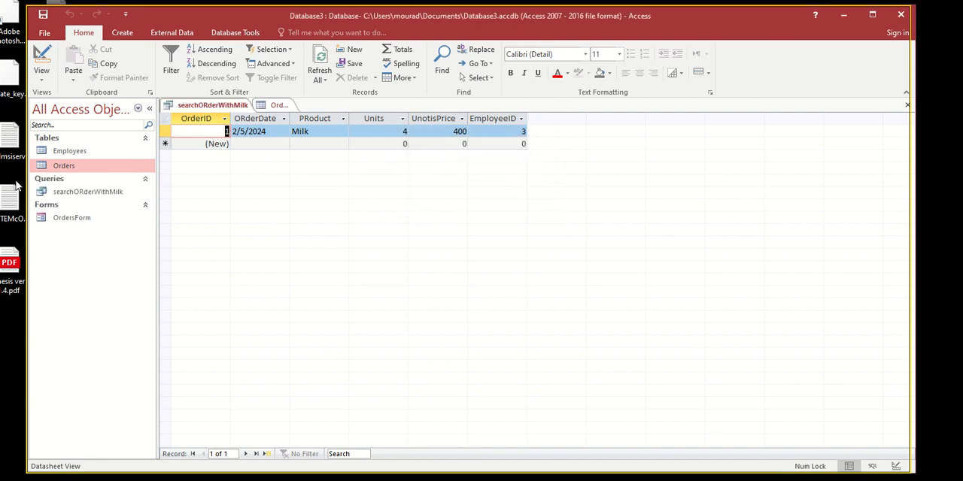
# - Close the searchORderWithMilk query and reopen it from the saved queries to check its stored result
pyautogui.click(42, 191)
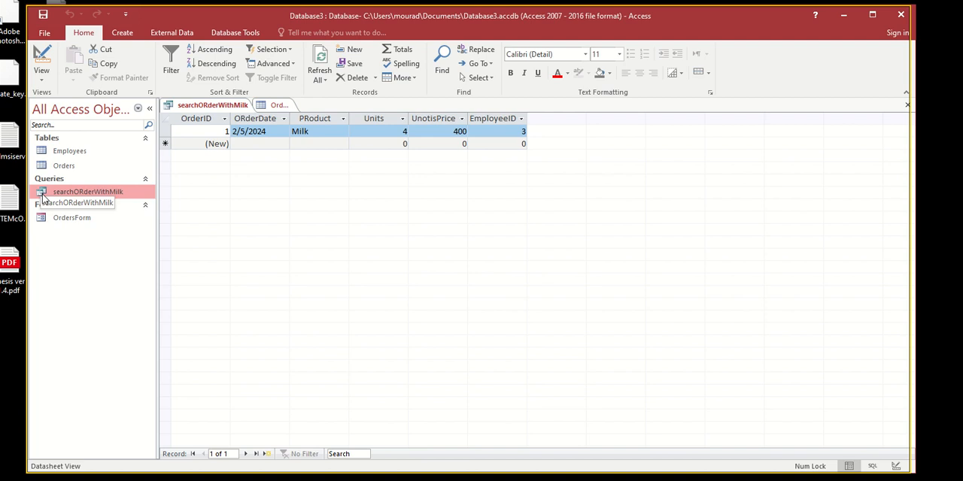
pyautogui.rightClick(204, 109)
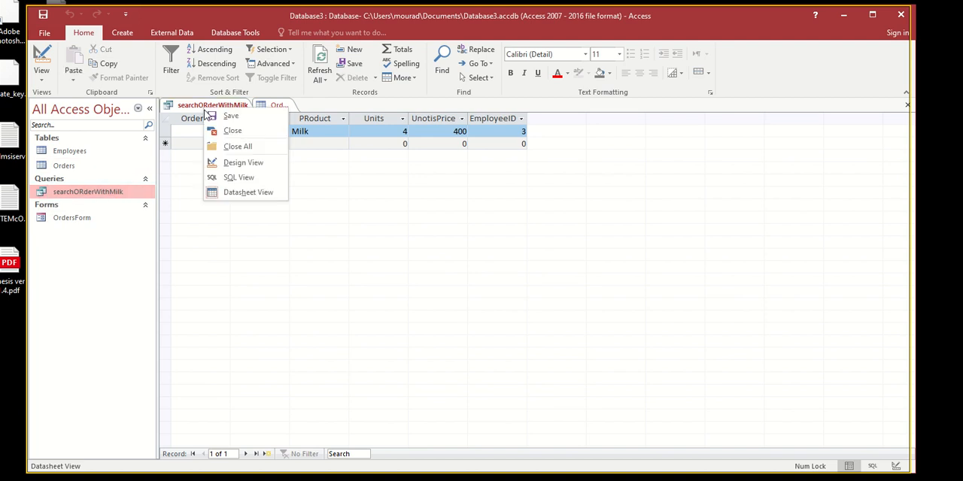
pyautogui.click(218, 130)
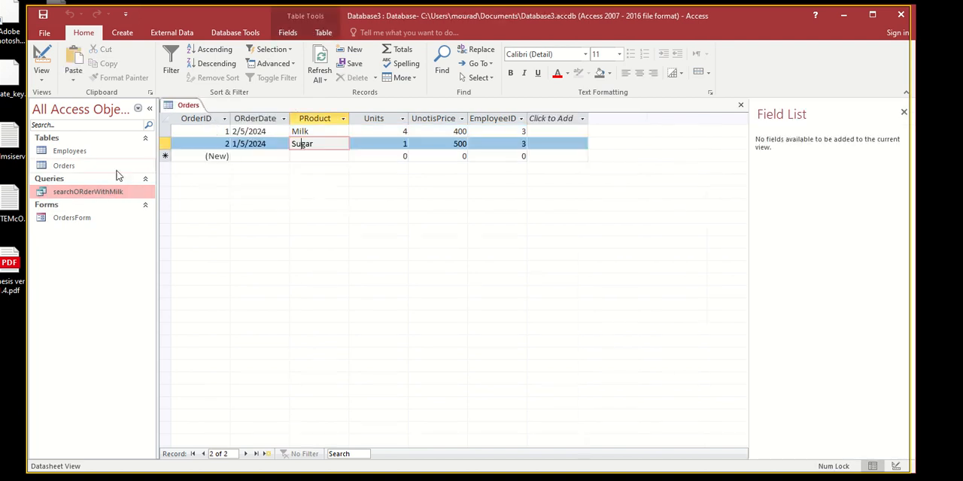
pyautogui.doubleClick(53, 194)
# - Close the searchORderWithMilk query and the Orders table
pyautogui.rightClick(248, 108)
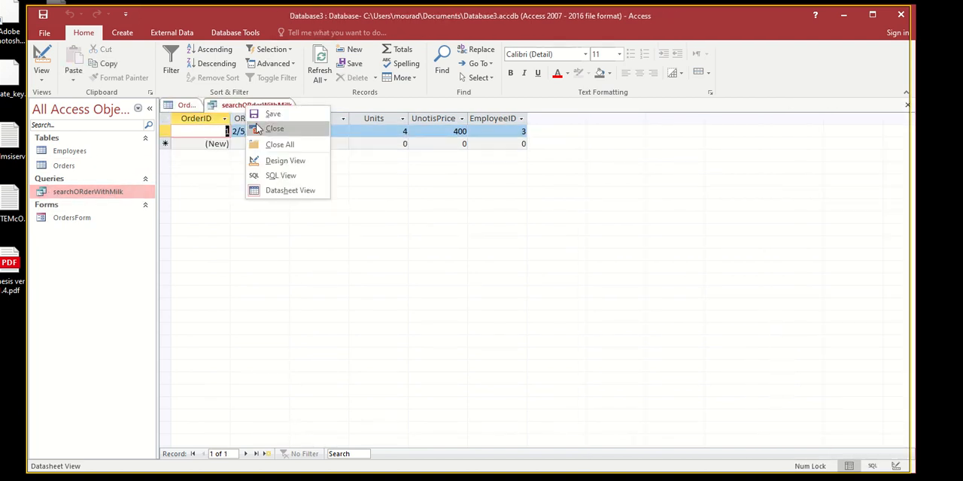
pyautogui.click(258, 130)
pyautogui.rightClick(193, 106)
pyautogui.click(216, 145)
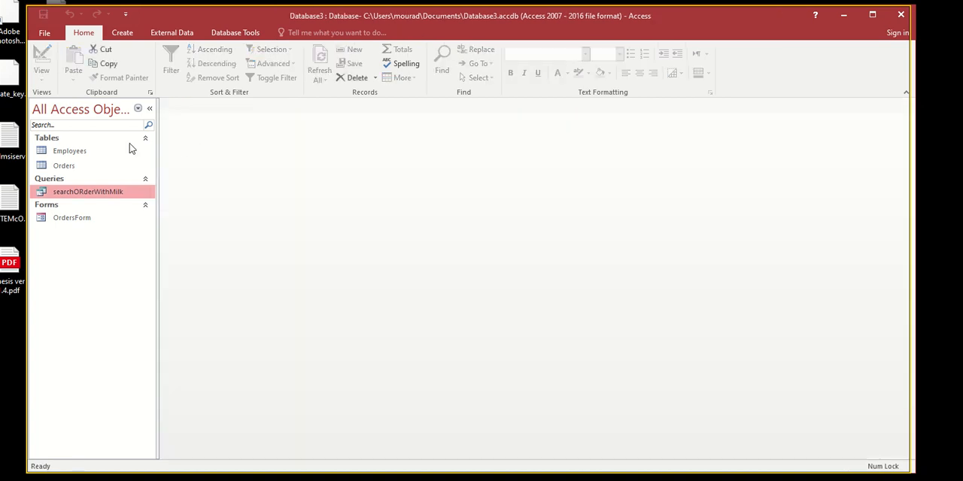
# - Open the saved searchORderWithMilk query and alternate between Design View and Datasheet View to review its PRoduct criterion and records
pyautogui.doubleClick(65, 194)
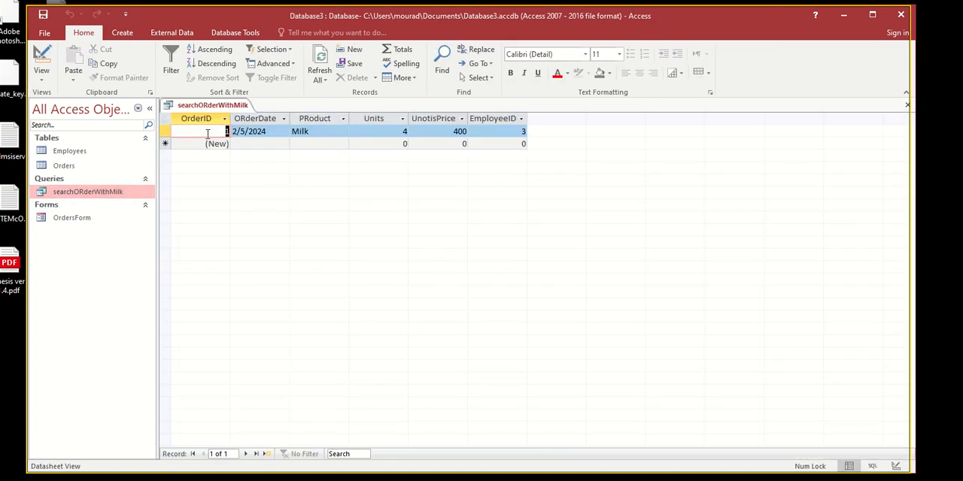
pyautogui.click(42, 59)
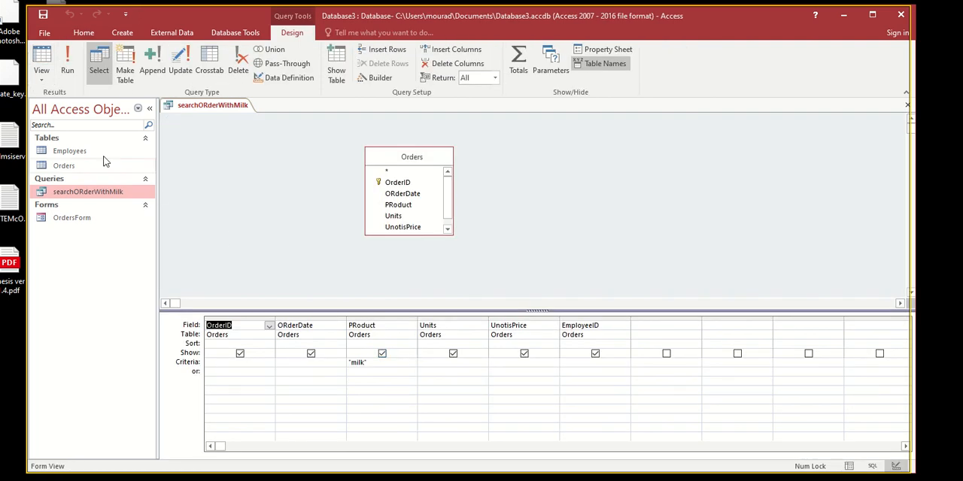
pyautogui.click(78, 62)
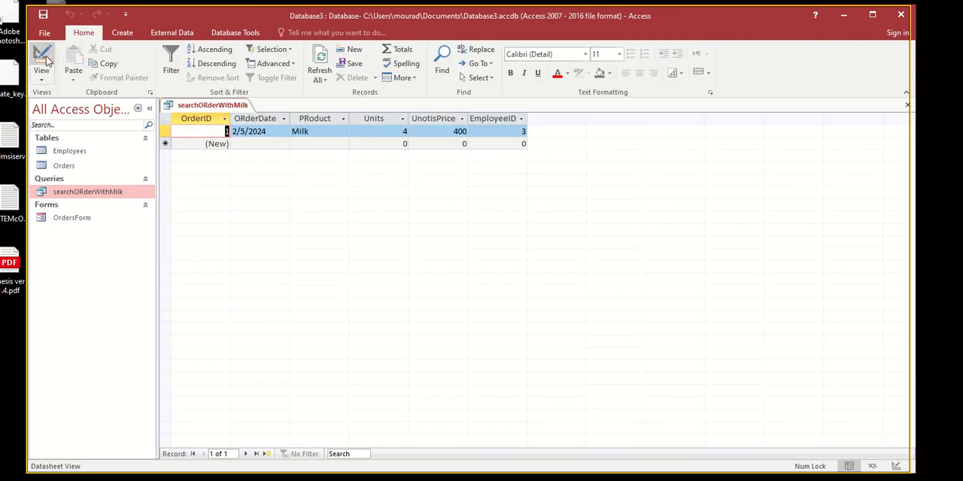
pyautogui.click(42, 74)
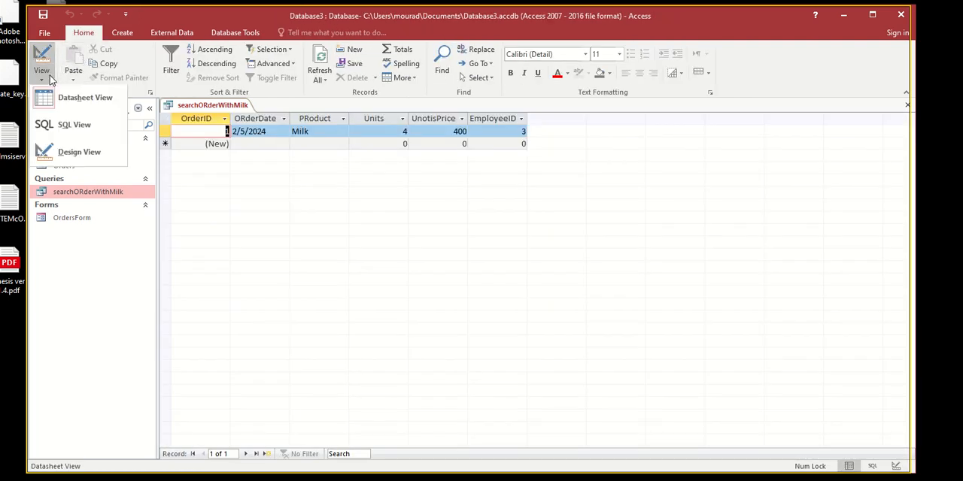
pyautogui.click(84, 155)
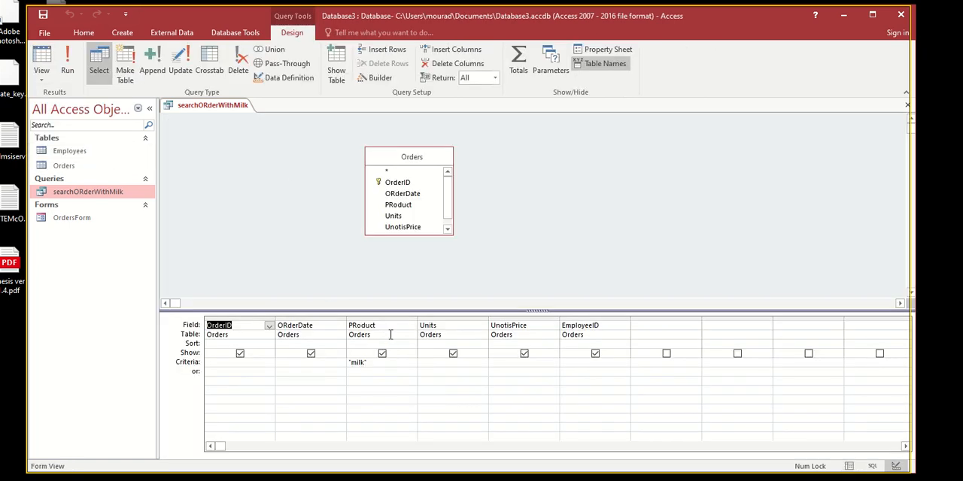
pyautogui.click(41, 61)
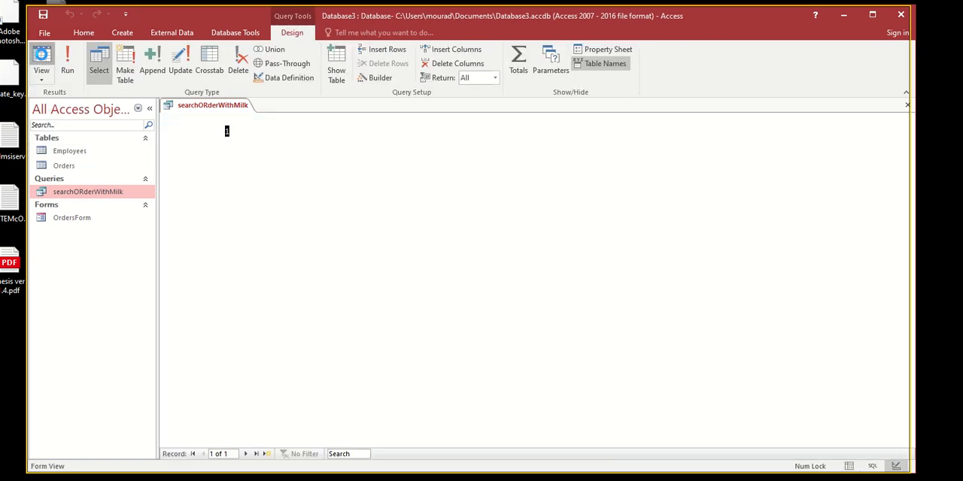
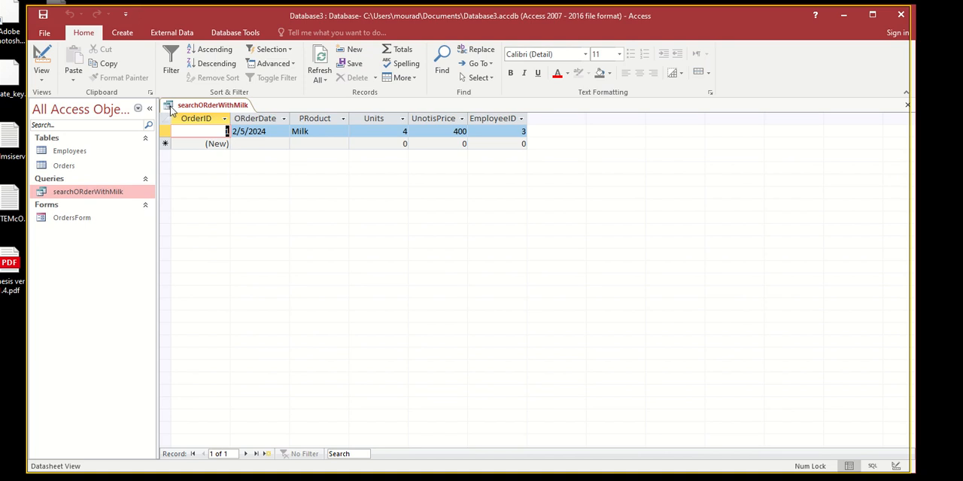
# - Open the Orders table to compare its records with the milk query, and close all open objects
pyautogui.doubleClick(63, 166)
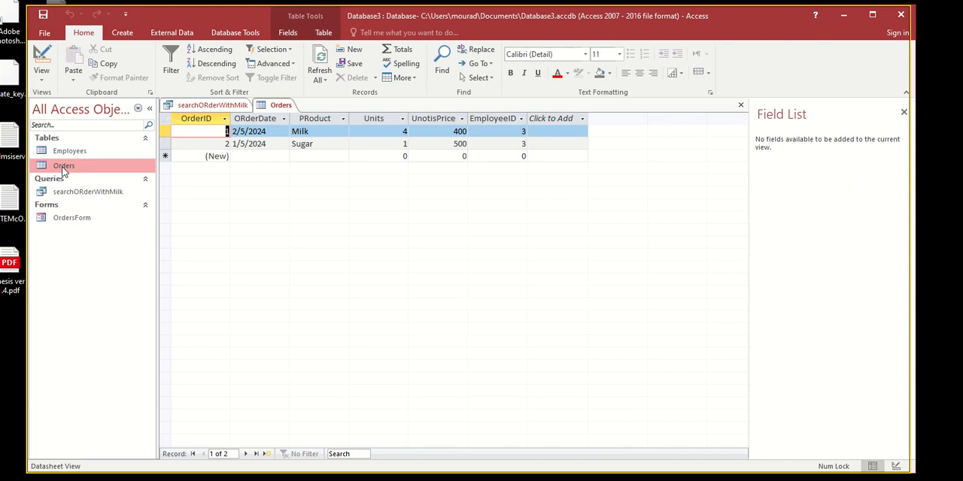
pyautogui.rightClick(260, 111)
pyautogui.click(280, 150)
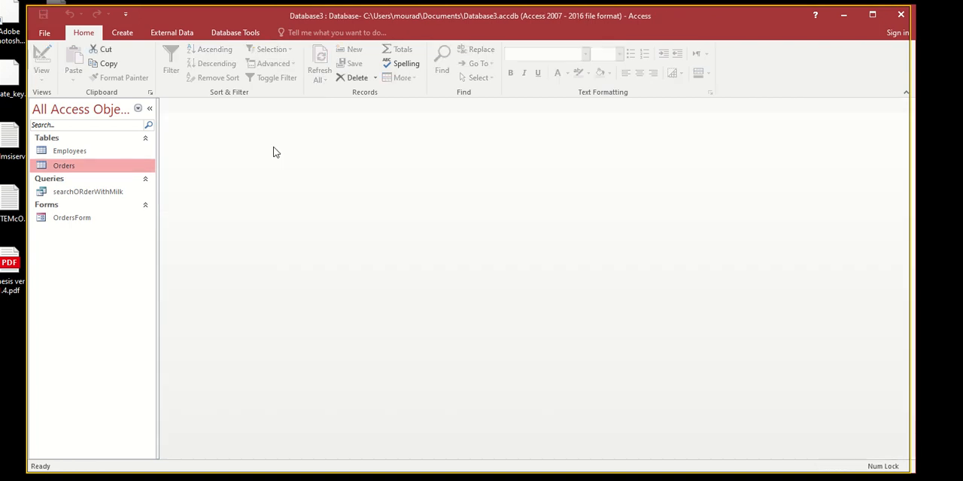
# - Start a new query in Design View based on the Employees table
pyautogui.click(118, 36)
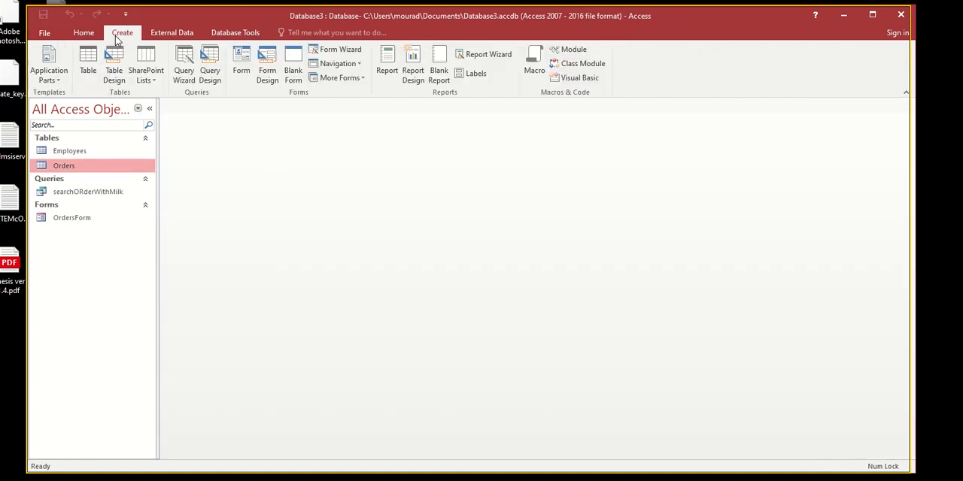
pyautogui.click(209, 70)
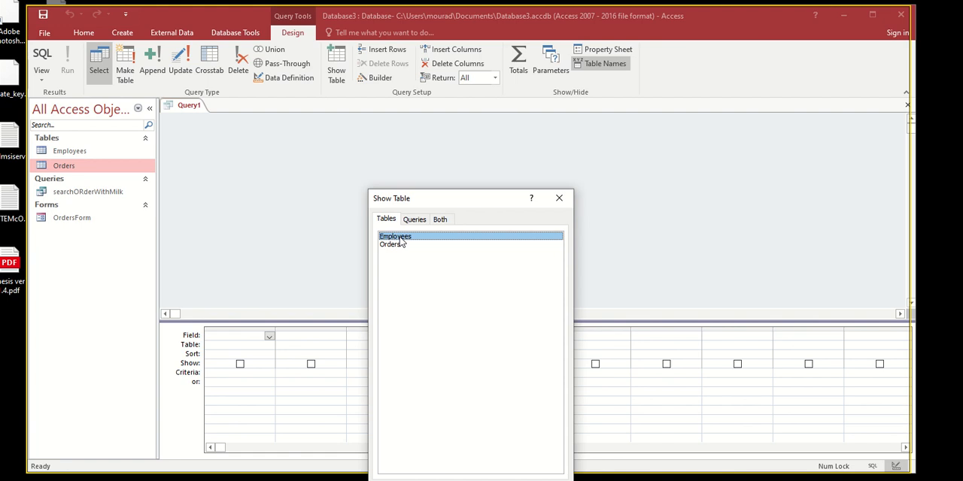
pyautogui.doubleClick(400, 238)
pyautogui.click(559, 198)
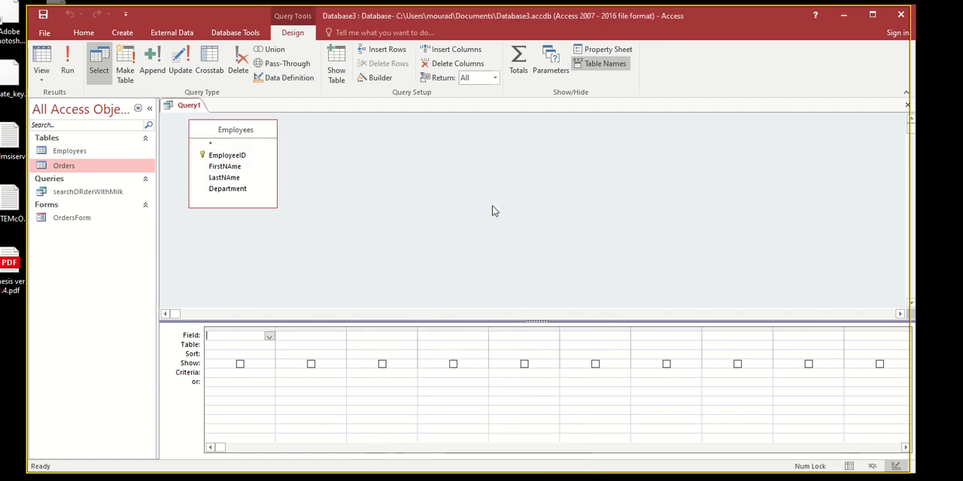
# - Add the EmployeeID, FirstNAme, LastNAme and Department fields to the query grid
pyautogui.doubleClick(227, 155)
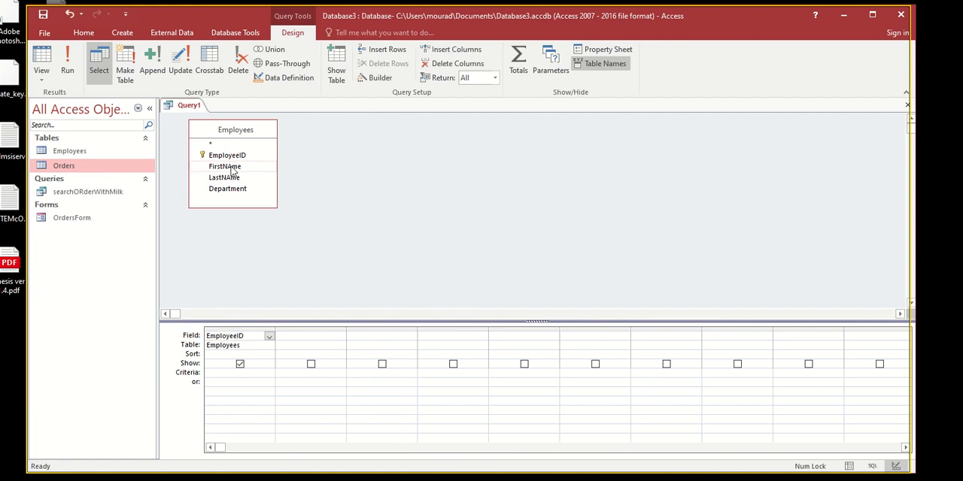
pyautogui.doubleClick(225, 167)
pyautogui.doubleClick(224, 178)
pyautogui.doubleClick(228, 189)
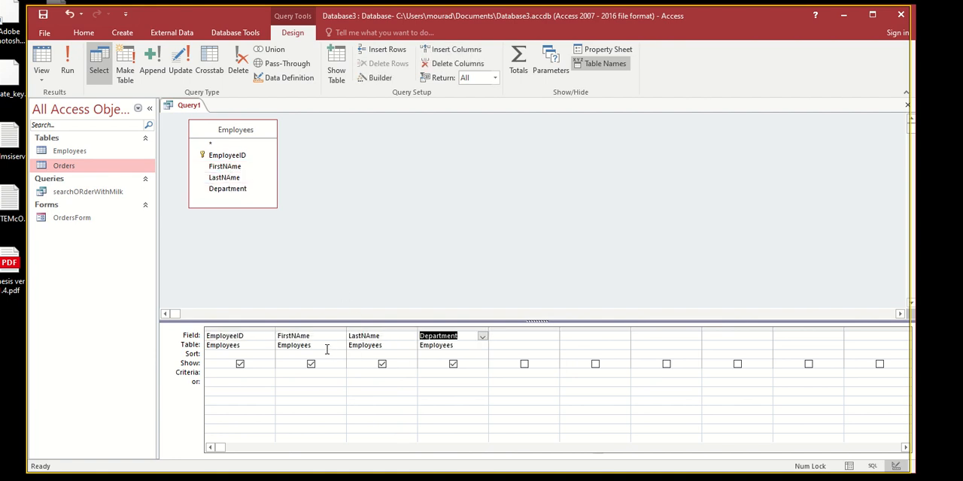
# - Run the query with the Department criterion sales and compare its result with the Employees table
pyautogui.click(441, 373)
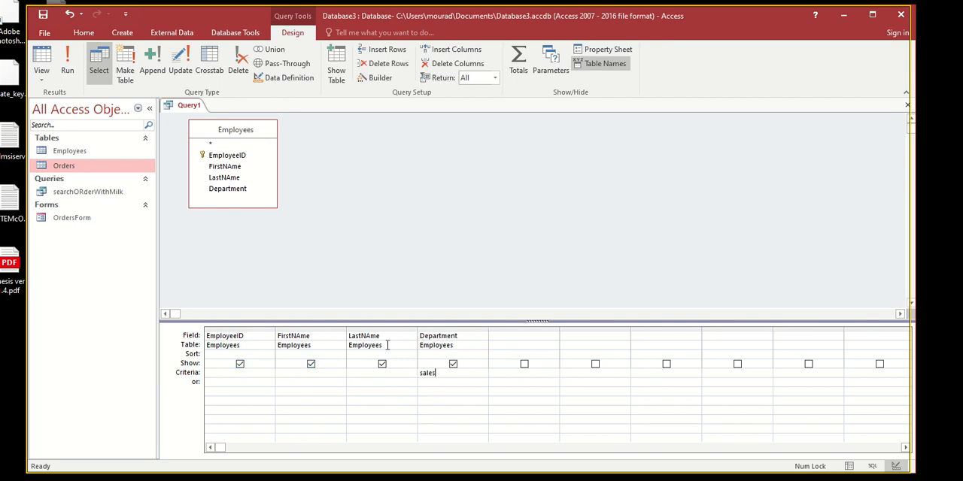
pyautogui.press('Tab')
pyautogui.click(67, 66)
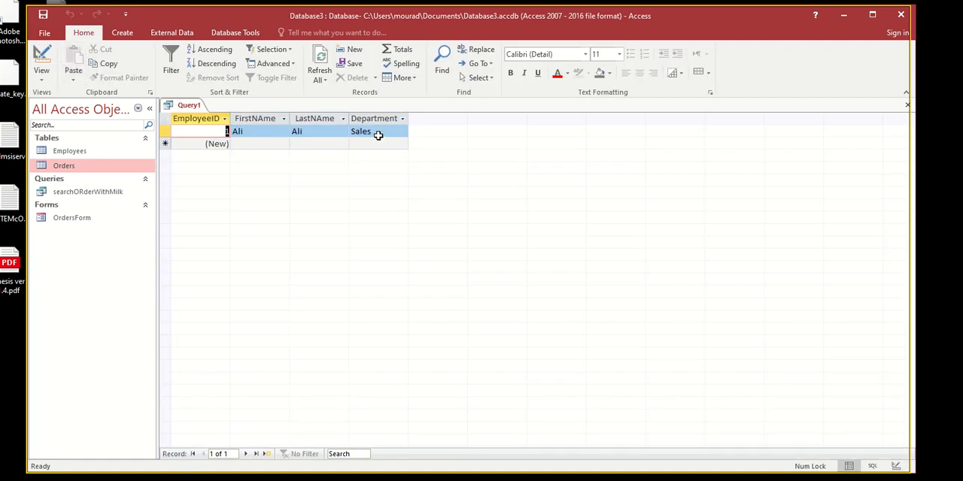
pyautogui.doubleClick(70, 150)
pyautogui.click(367, 135)
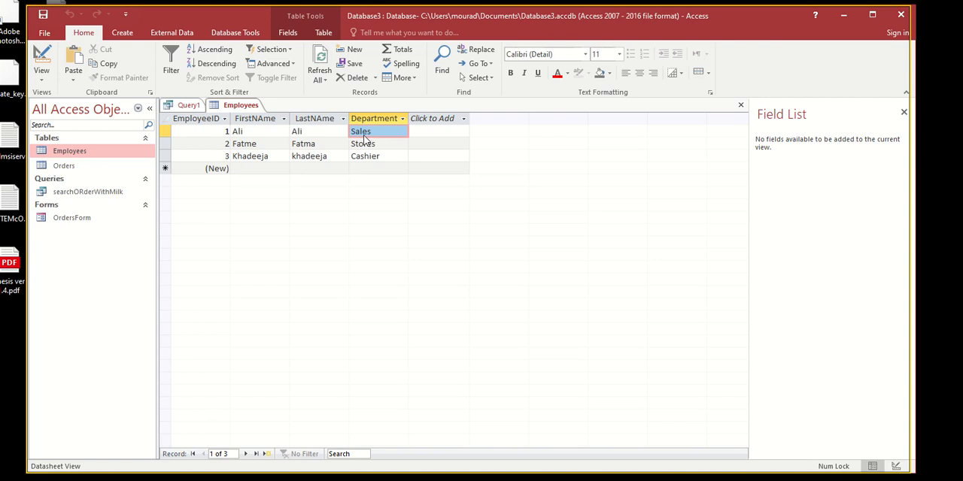
# - Save the query under the name employeesSalesDept and select it among the saved queries
pyautogui.rightClick(194, 107)
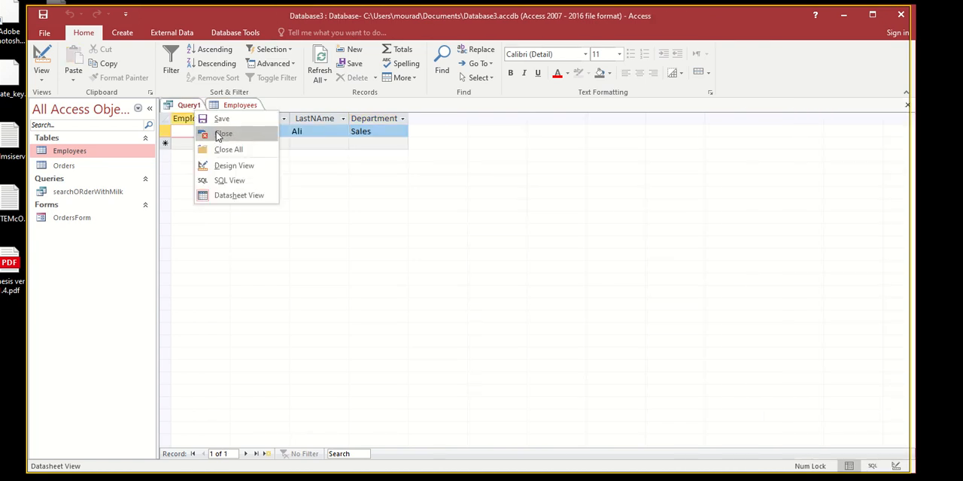
pyautogui.click(220, 120)
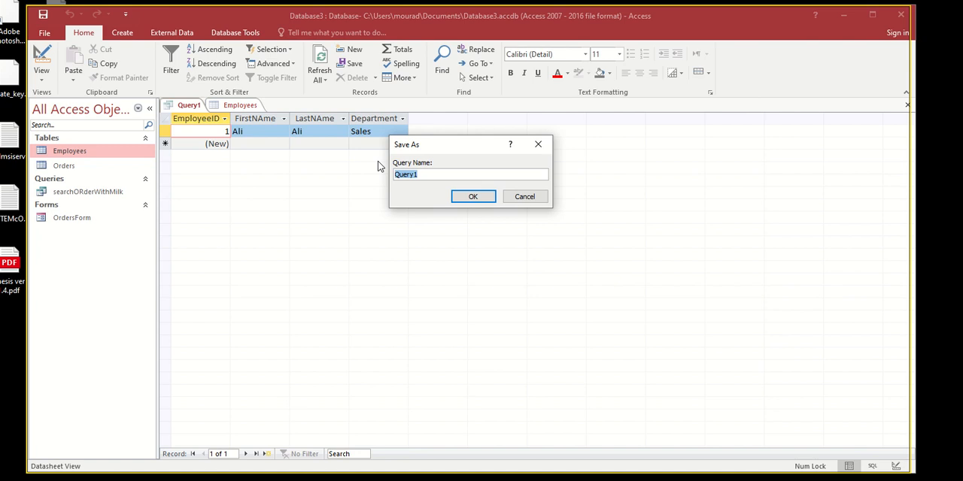
pyautogui.write('employeesSalesDept')
pyautogui.press('Return')
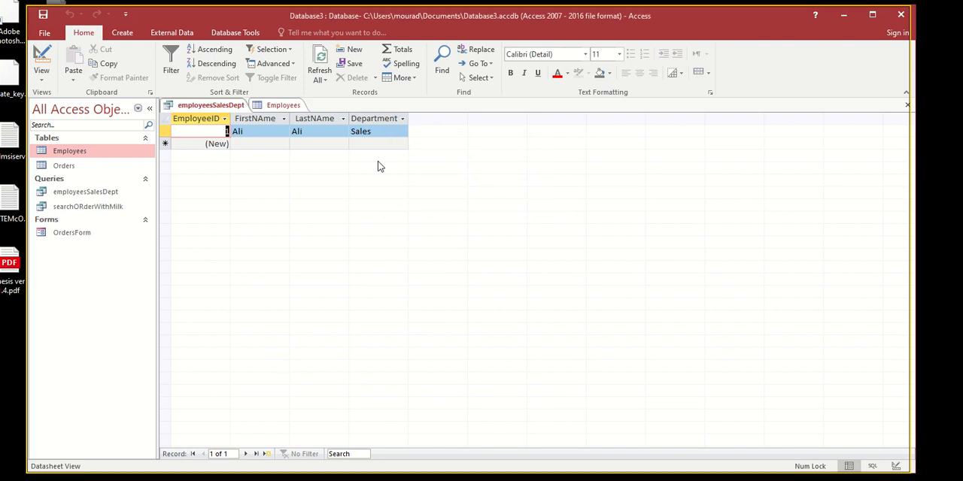
pyautogui.click(113, 194)
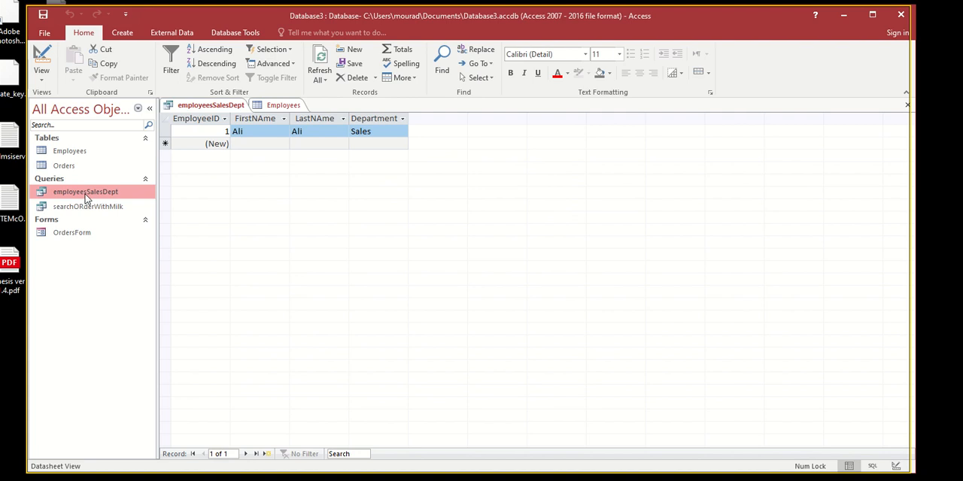
# - Close the employeesSalesDept query and the Employees table
pyautogui.rightClick(198, 108)
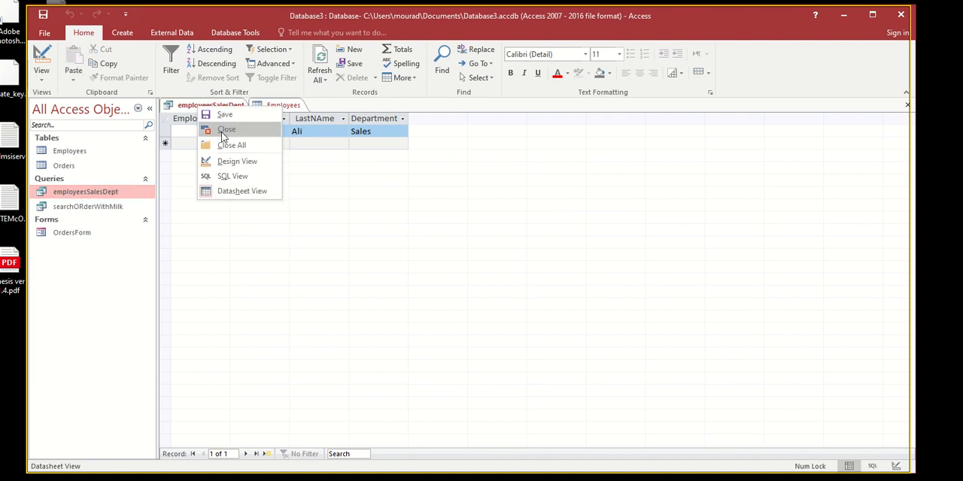
pyautogui.click(225, 131)
pyautogui.rightClick(197, 106)
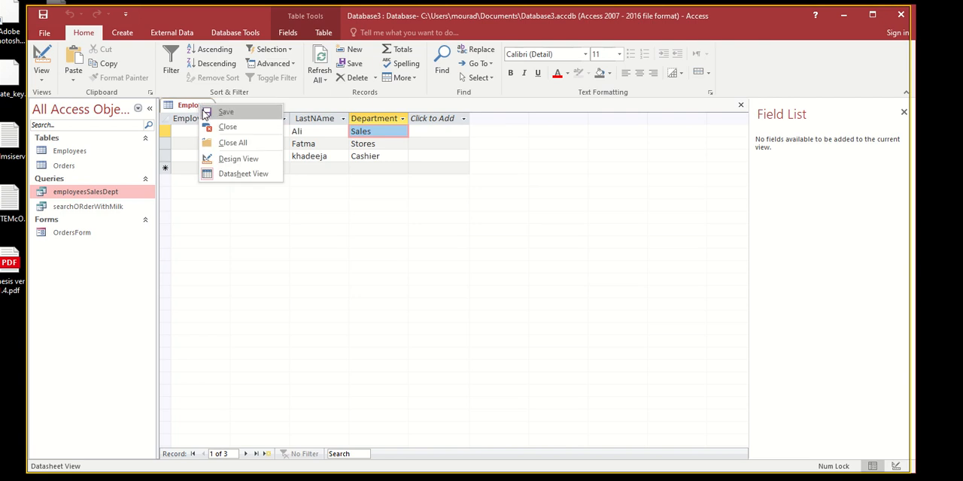
pyautogui.click(227, 143)
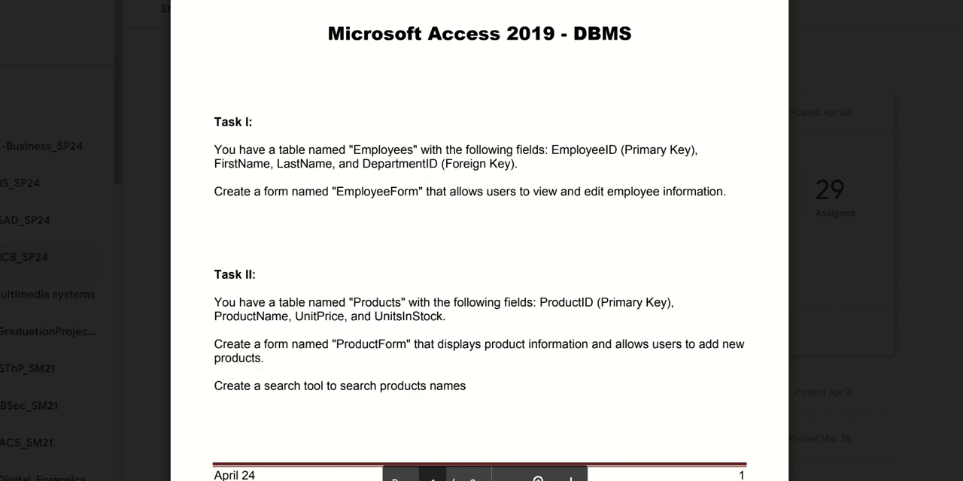
# - Switch from the task sheet to the Database3 window in Access
pyautogui.moveTo(361, 480)
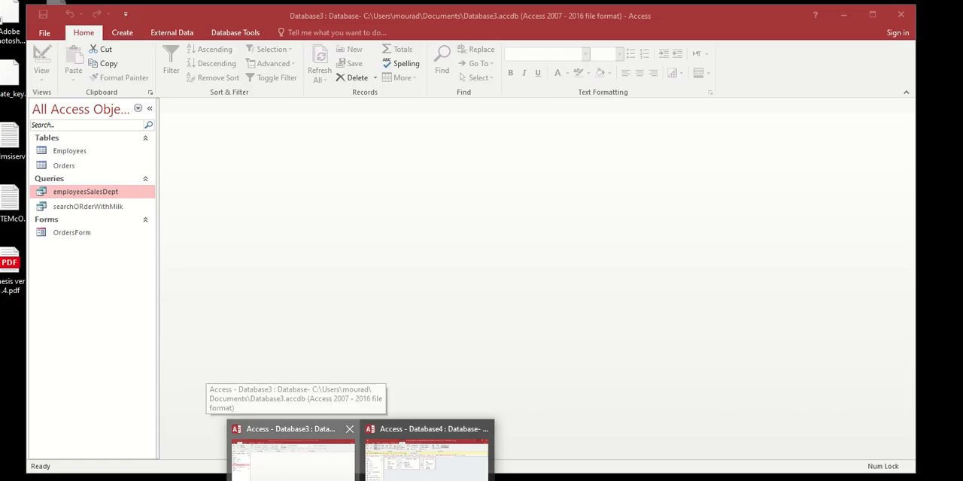
pyautogui.click(292, 451)
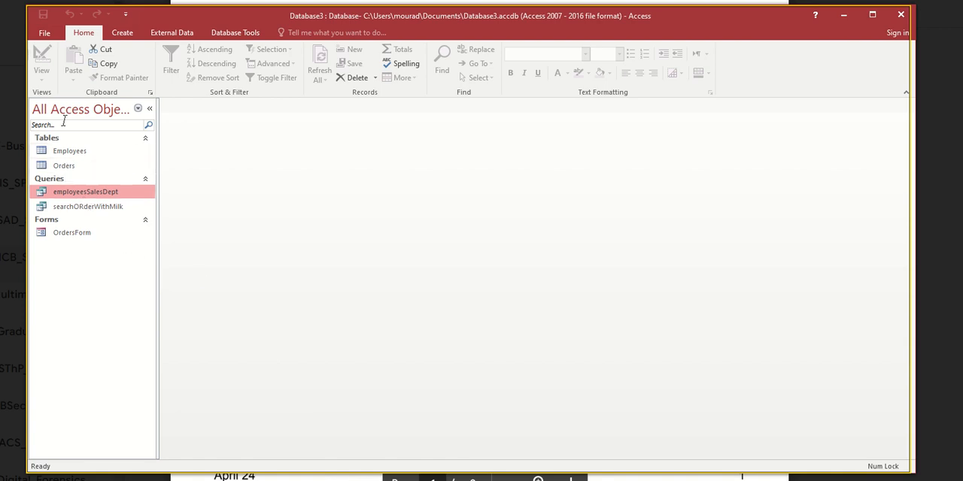
pyautogui.click(122, 32)
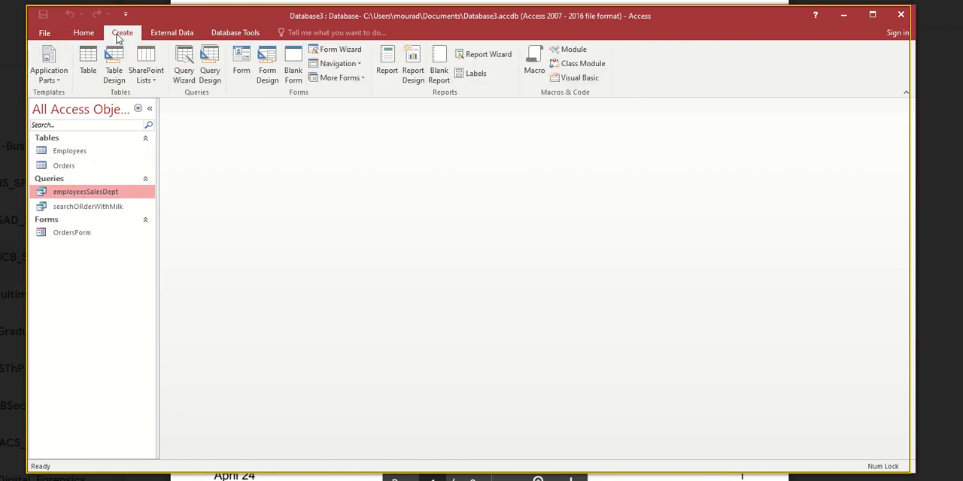
pyautogui.click(214, 78)
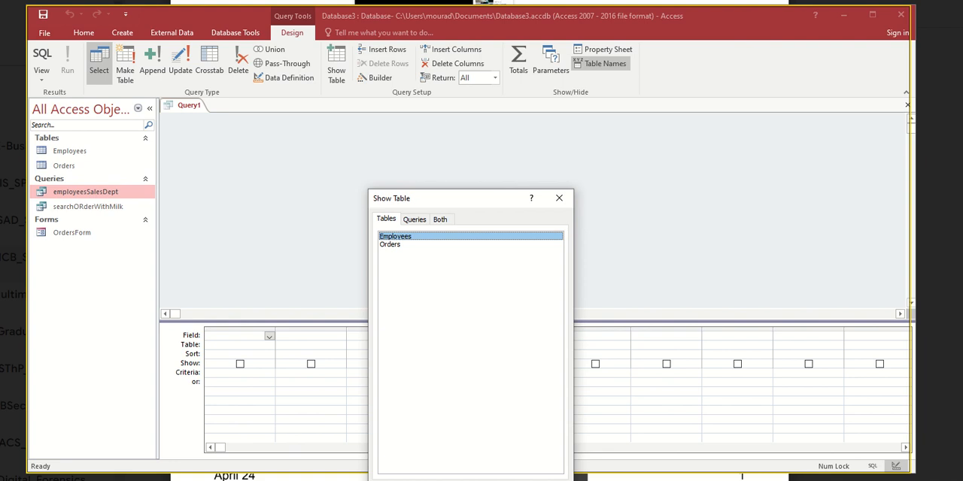
pyautogui.click(559, 198)
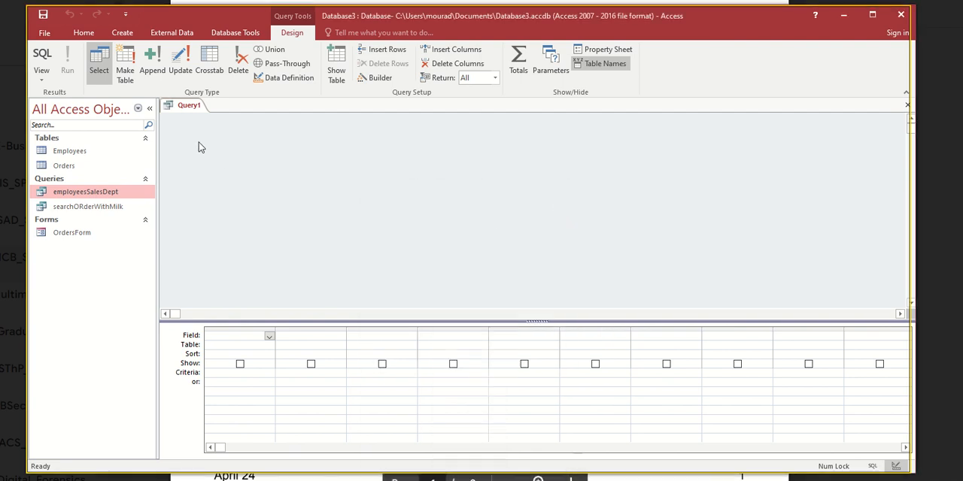
pyautogui.rightClick(182, 109)
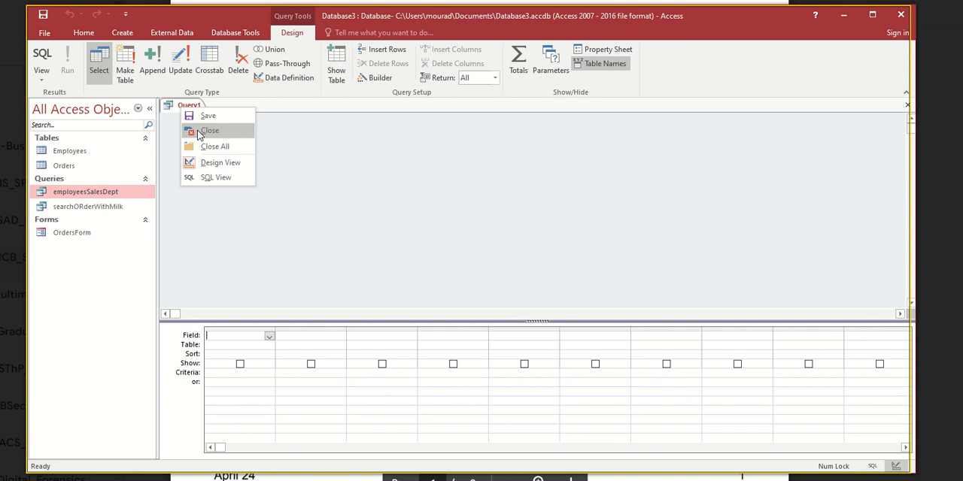
pyautogui.click(200, 133)
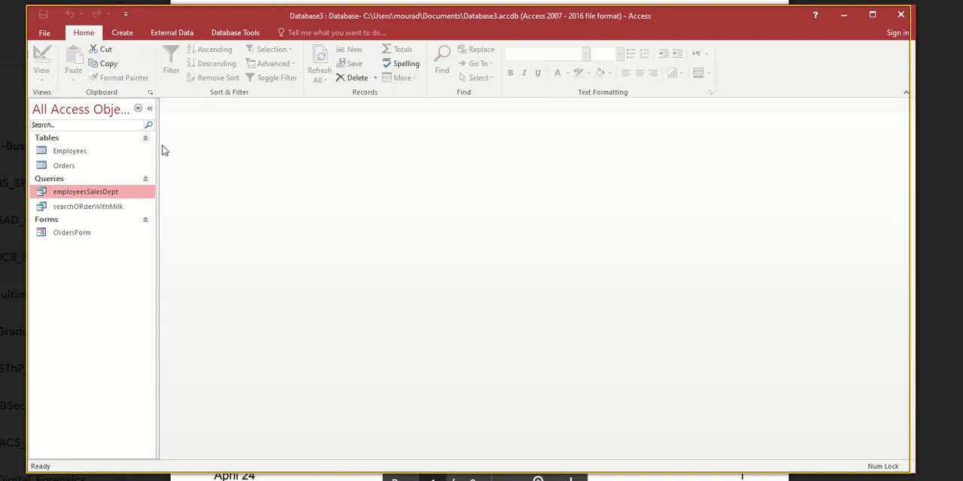
# - Open the Employees table and add a fourth record with the employee's first name, last name and the department Marketer
pyautogui.doubleClick(69, 152)
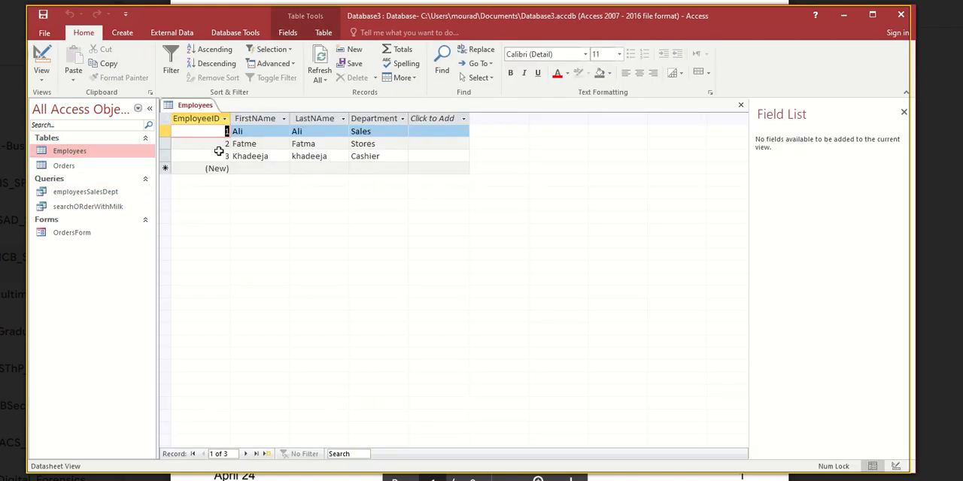
pyautogui.click(239, 167)
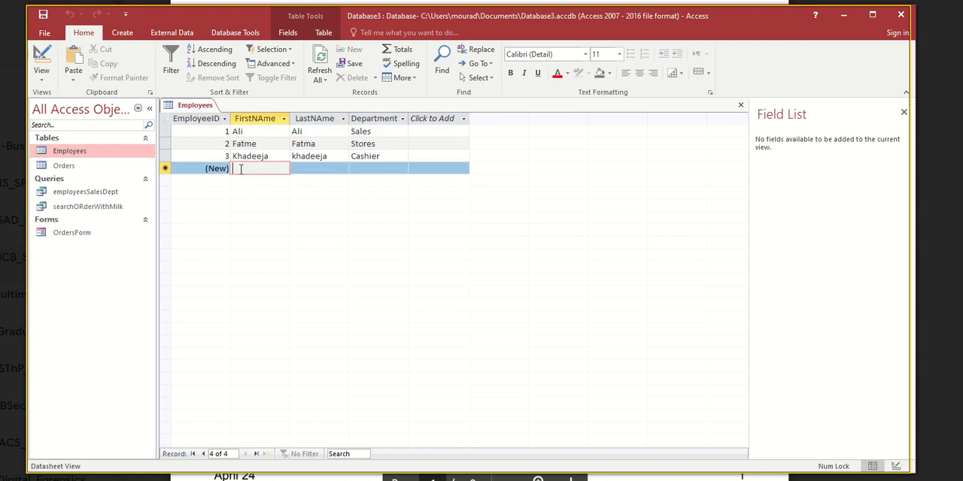
pyautogui.click(234, 133)
pyautogui.click(243, 168)
pyautogui.write('Alfonso')
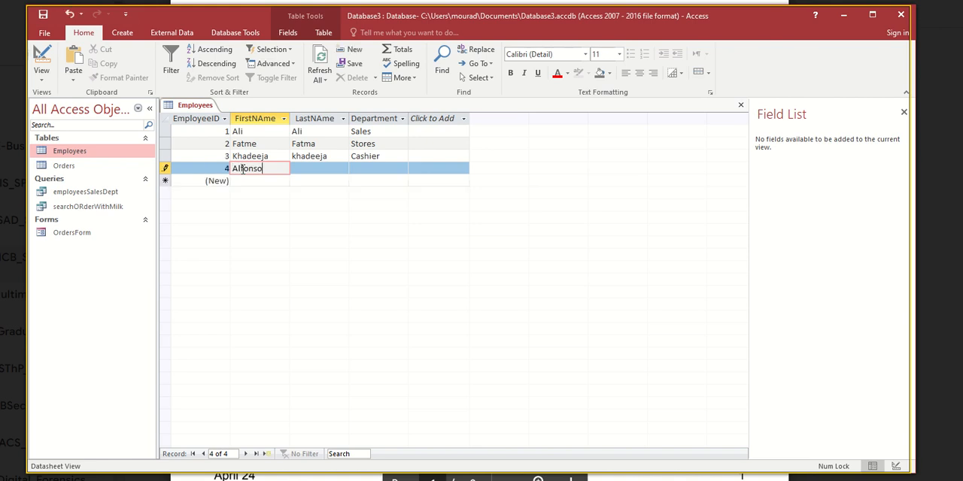
pyautogui.press('Tab')
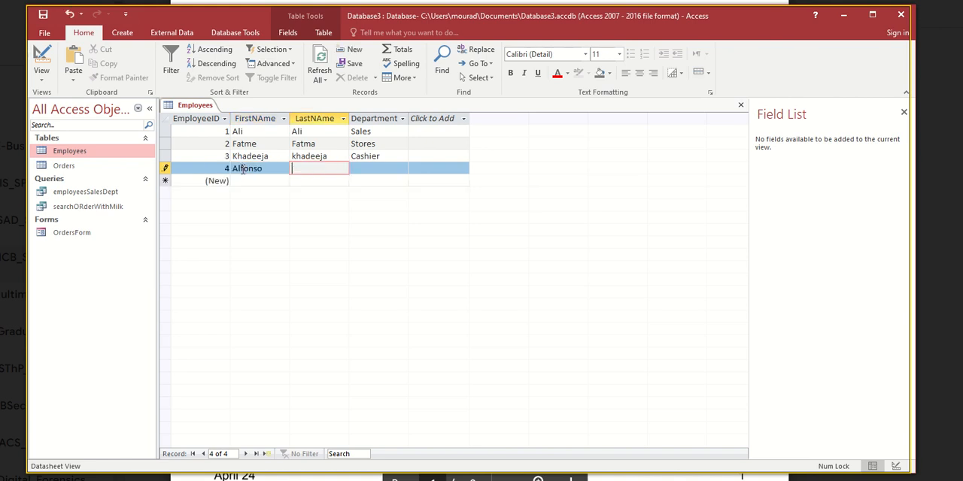
pyautogui.write('Alfonso')
pyautogui.press('Tab')
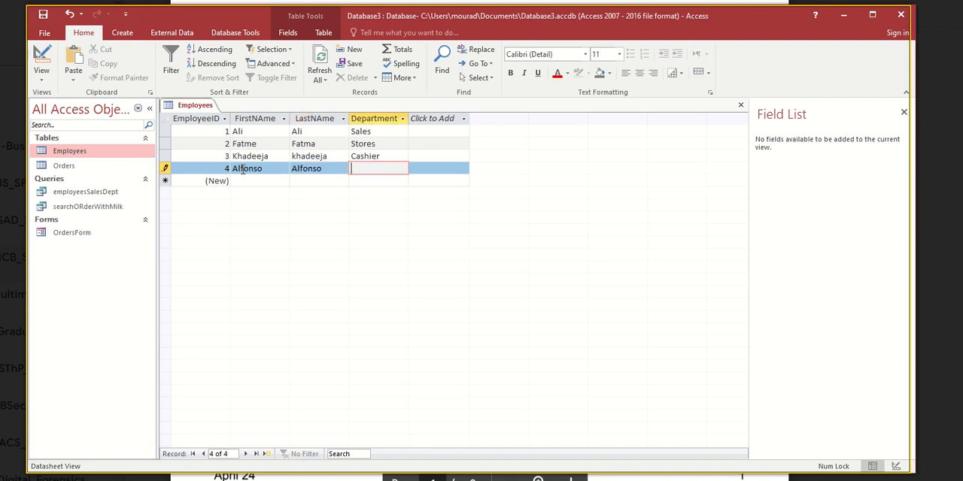
pyautogui.write('MArketer')
pyautogui.press('Tab')
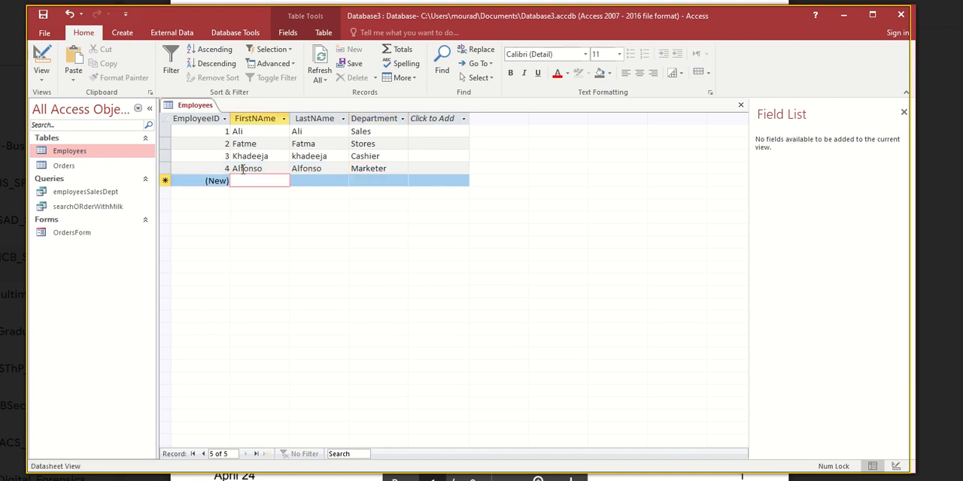
# - Add a fifth Employees record with the employee's first name, last name and the department Administrator
pyautogui.write('Mouhamme')
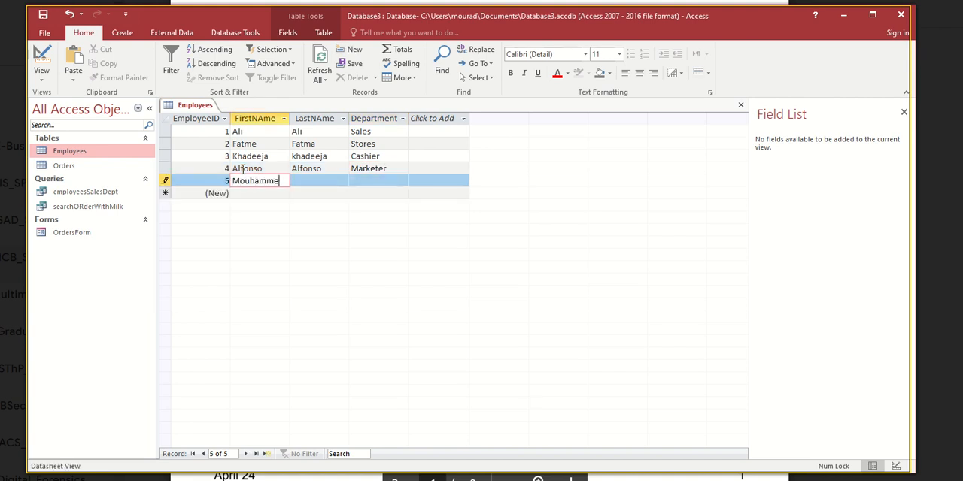
pyautogui.write('d')
pyautogui.press('Tab')
pyautogui.write('Mou')
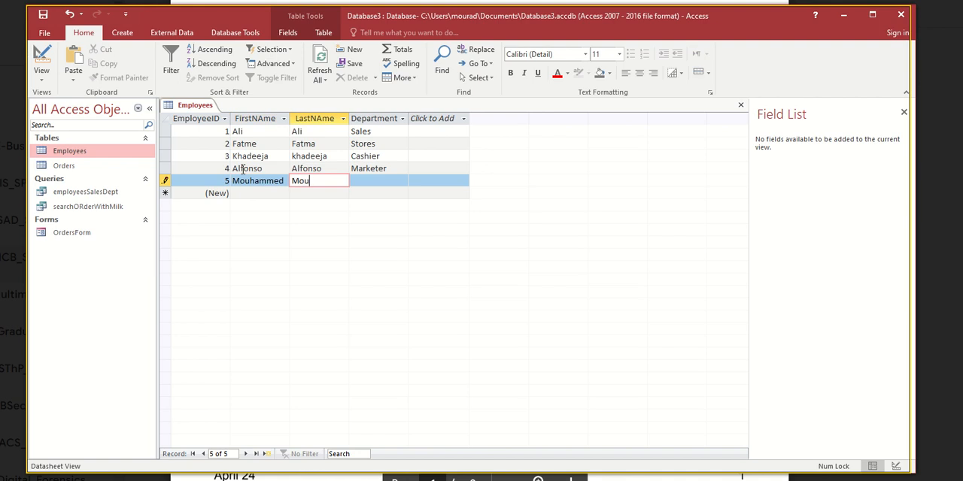
pyautogui.write('hammed')
pyautogui.press('Tab')
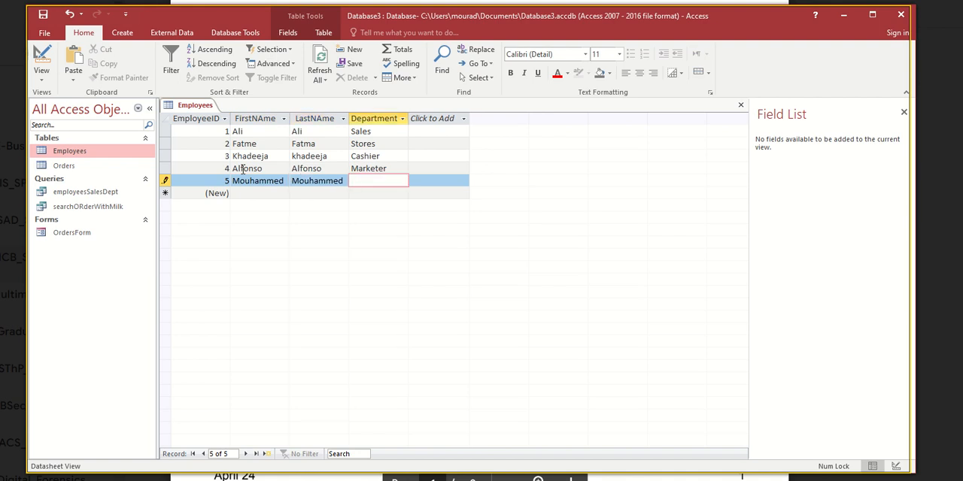
pyautogui.write('Administrator')
pyautogui.press('Tab')
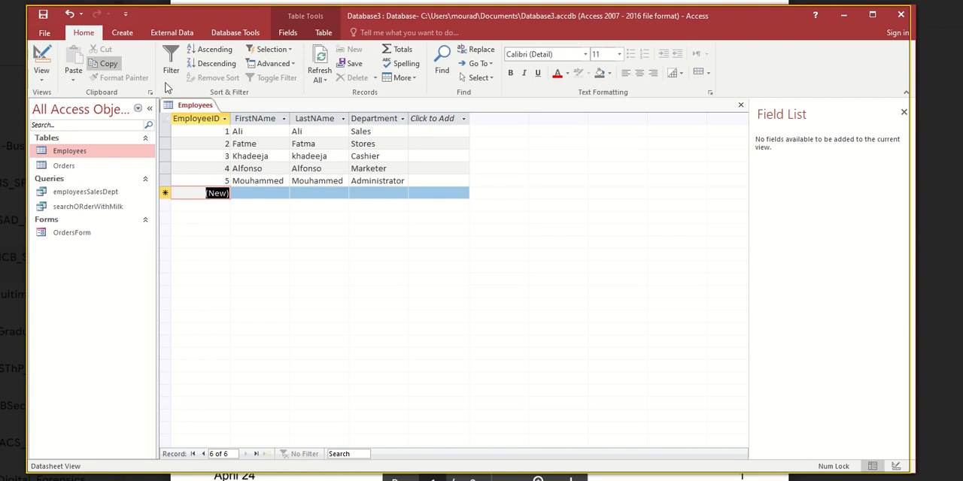
pyautogui.click(240, 143)
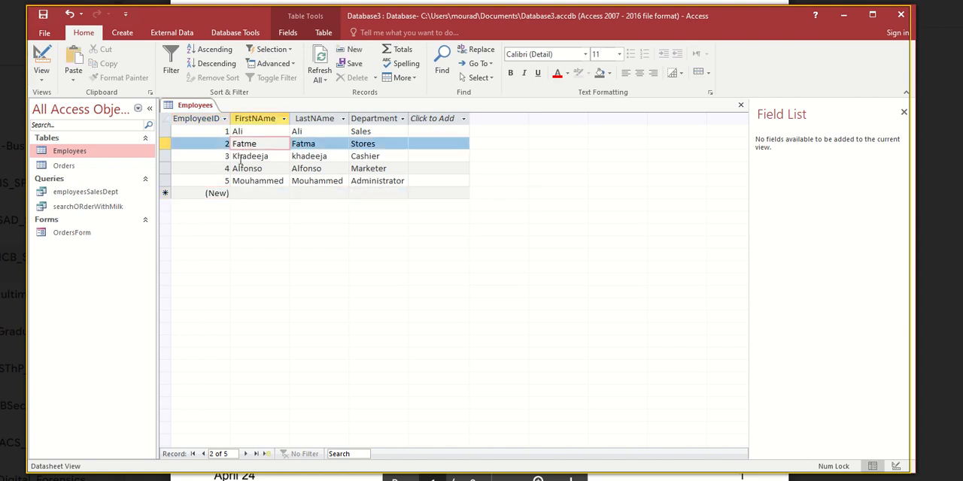
pyautogui.click(238, 156)
pyautogui.click(235, 169)
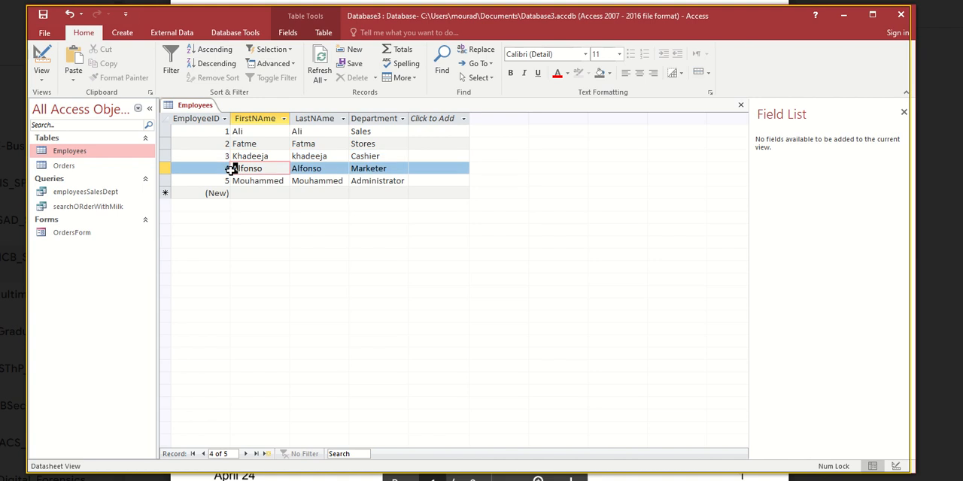
pyautogui.click(234, 180)
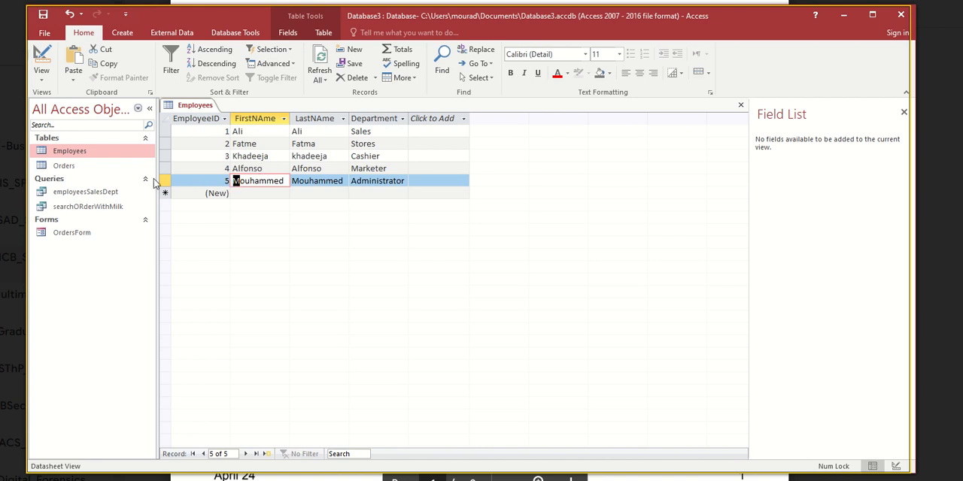
pyautogui.click(123, 33)
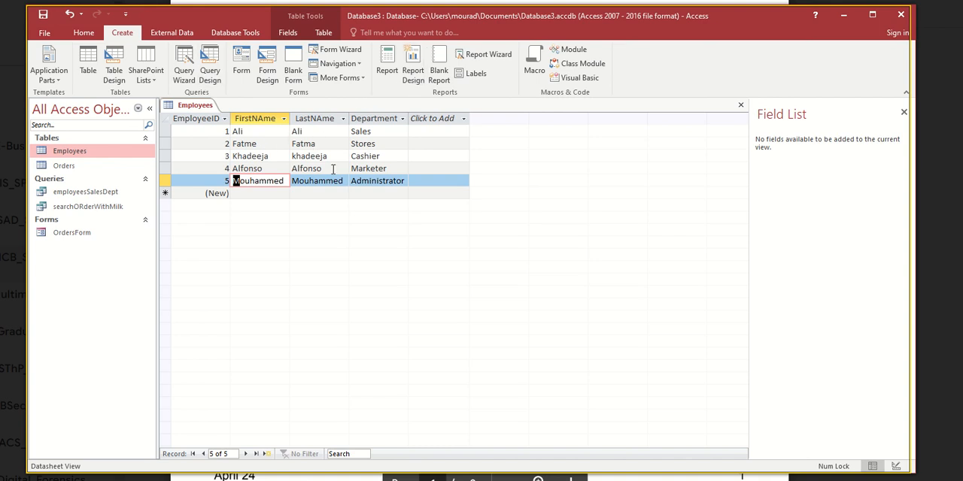
# - Add a sixth Employees record with the employee's first name, last name and the department Stores
pyautogui.click(257, 193)
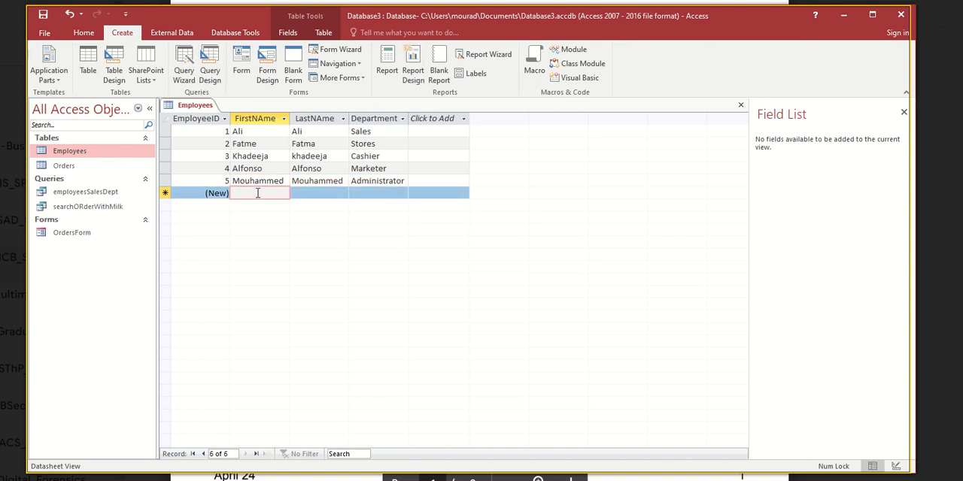
pyautogui.write('Mustafa')
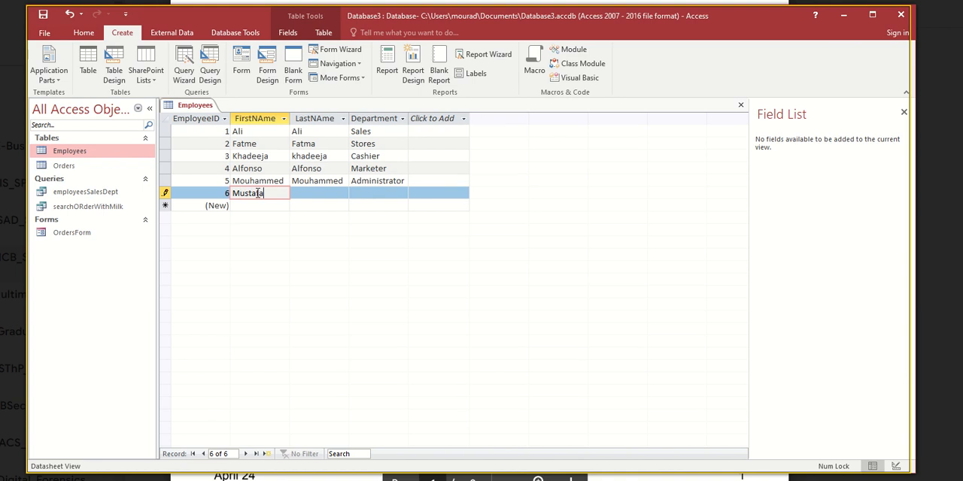
pyautogui.press('Tab')
pyautogui.write('Mu')
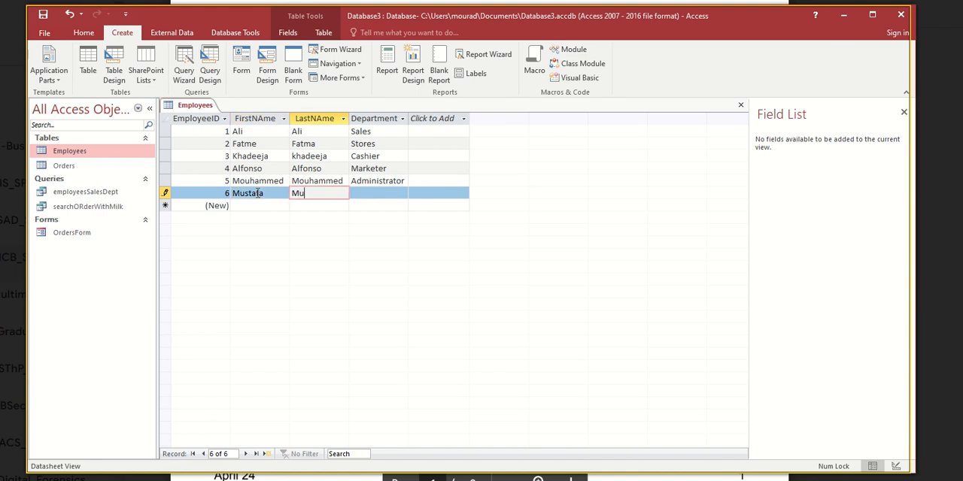
pyautogui.write('stafa')
pyautogui.click(363, 195)
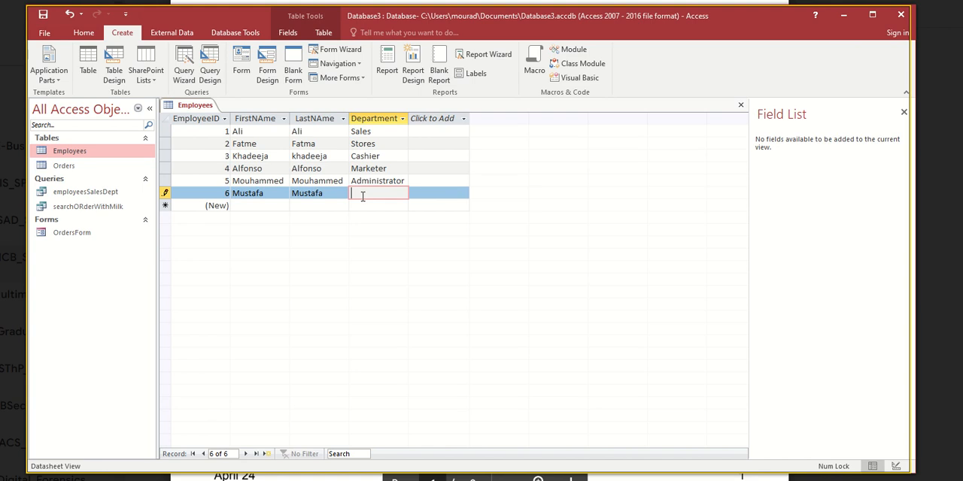
pyautogui.write('Sta')
pyautogui.press('BackSpace')
pyautogui.write('ores')
pyautogui.press('Return')
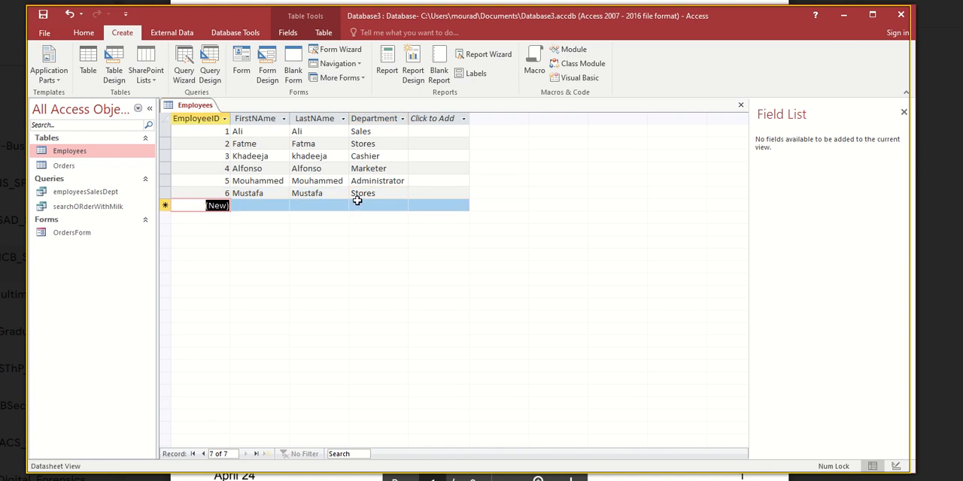
# - Correct the last letter of the first name in the second Employees record and save the table
pyautogui.click(357, 194)
pyautogui.click(361, 144)
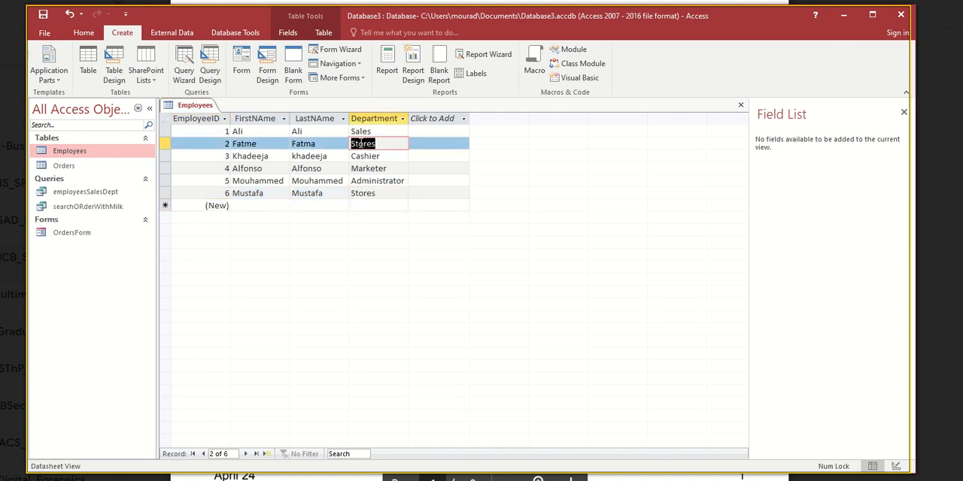
pyautogui.click(260, 145)
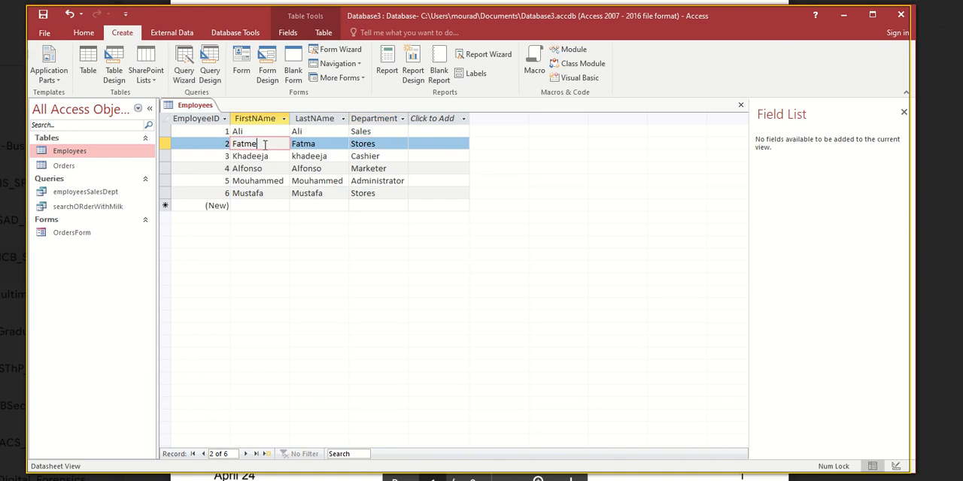
pyautogui.press('BackSpace')
pyautogui.write('a')
pyautogui.hotkey('ctrl', 's')
pyautogui.doubleClick(361, 192)
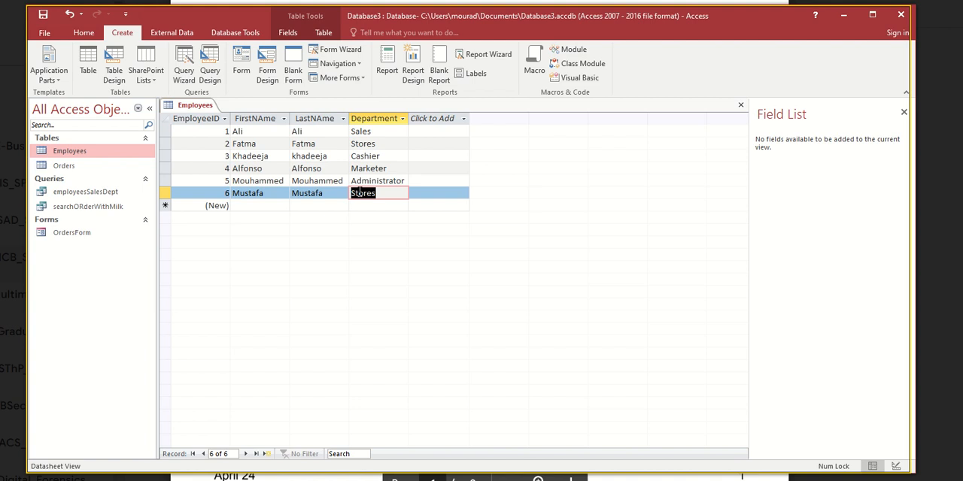
pyautogui.click(233, 143)
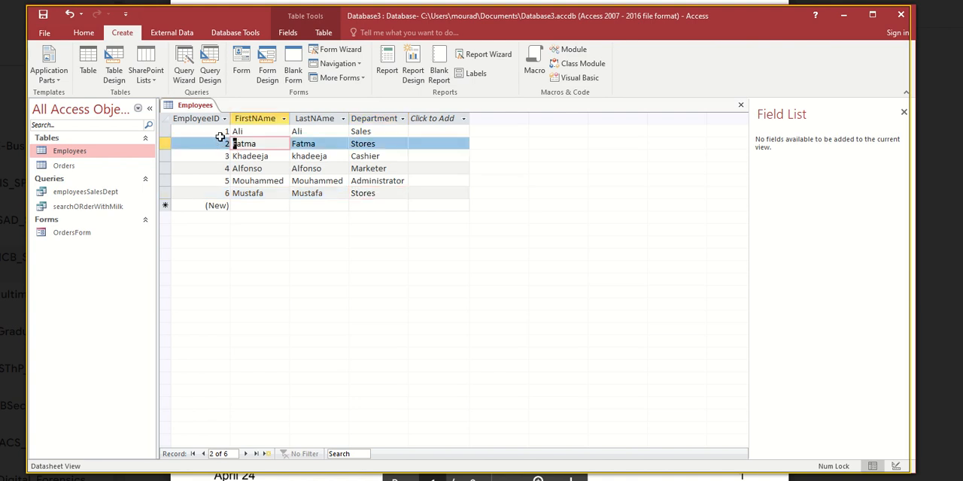
pyautogui.click(236, 194)
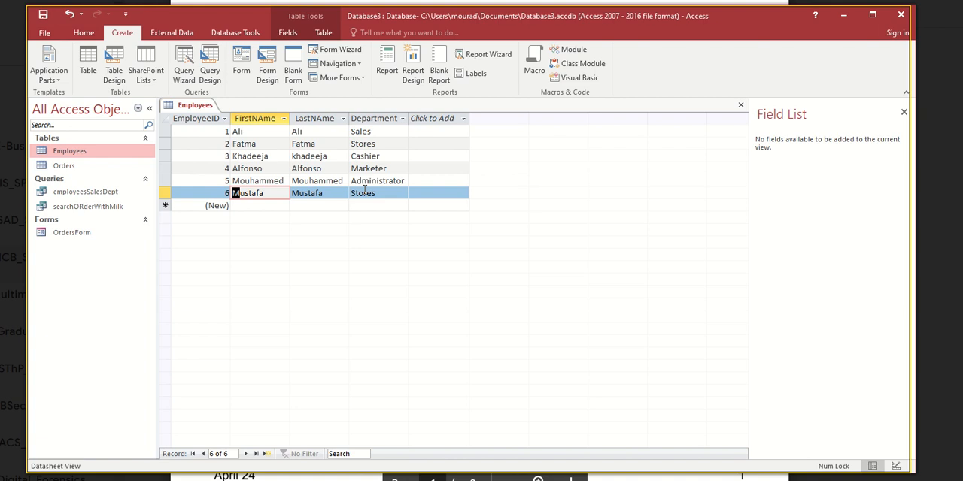
pyautogui.click(224, 194)
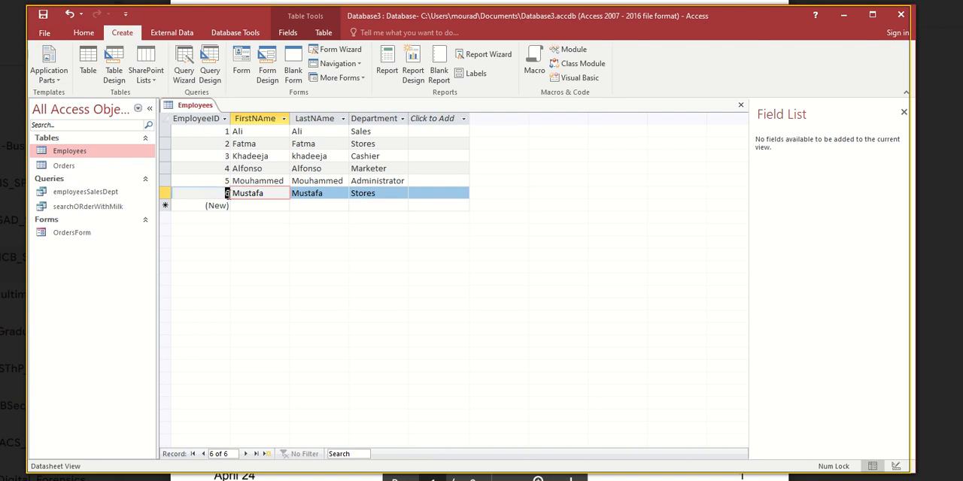
pyautogui.doubleClick(226, 193)
# - Close the Employees table and start a new query in Design view with the Employees table added
pyautogui.rightClick(199, 110)
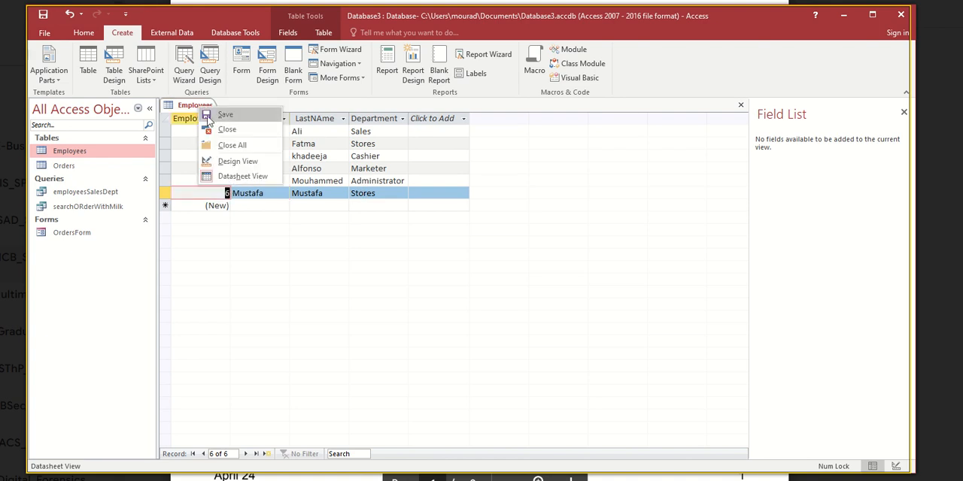
pyautogui.click(215, 131)
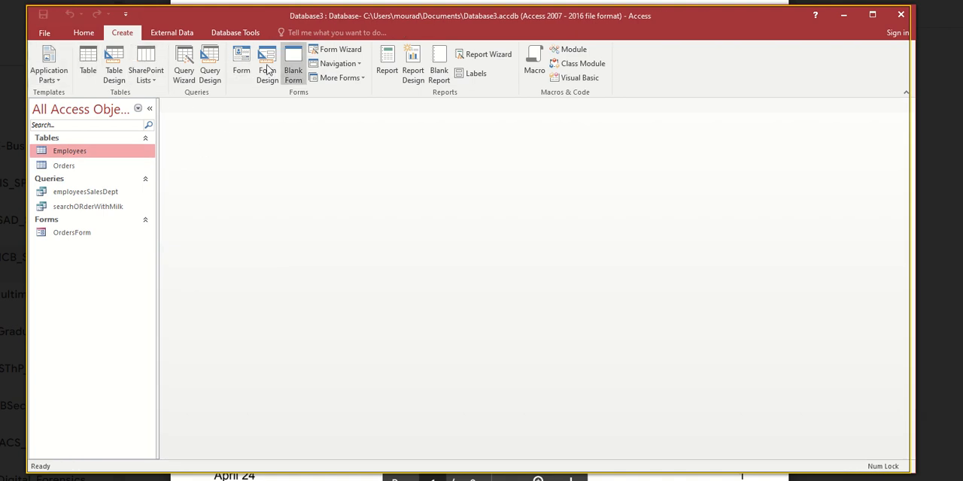
pyautogui.click(209, 68)
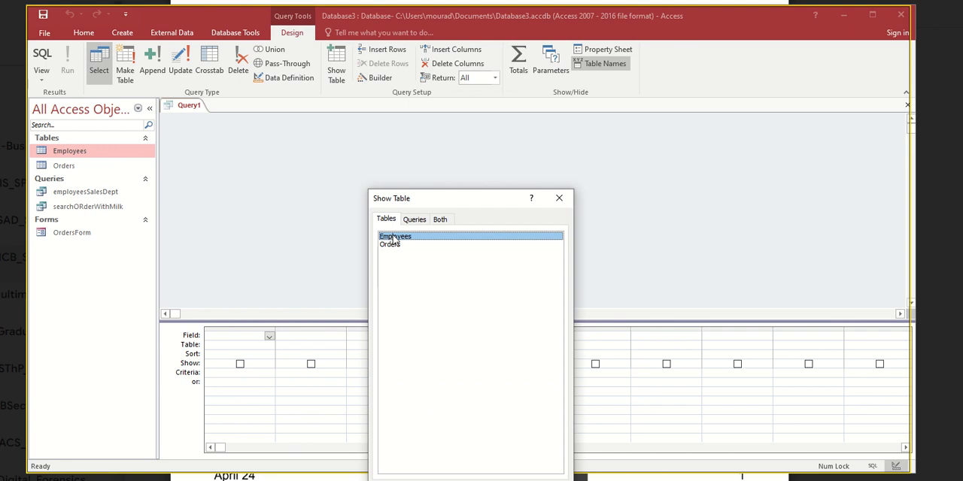
pyautogui.doubleClick(396, 238)
pyautogui.click(559, 198)
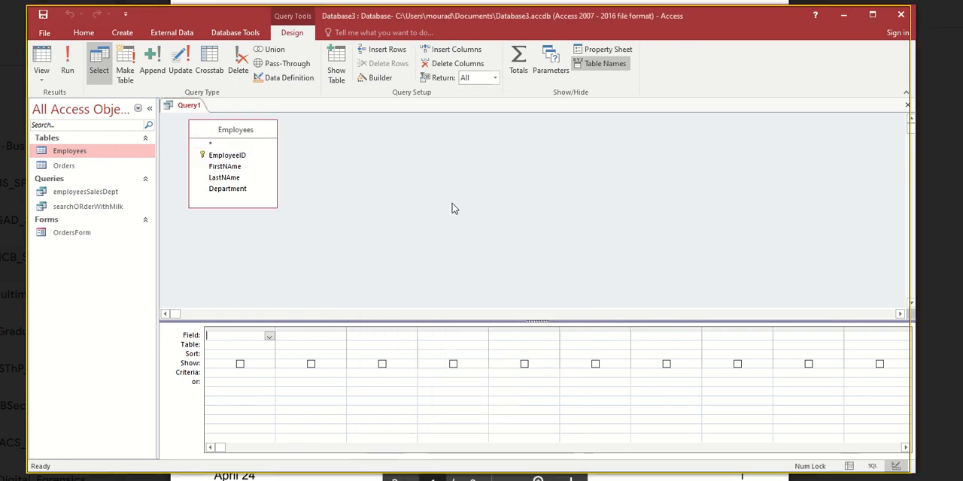
# - Add the EmployeeID, FirstNAme, LastNAme and Department fields to the query and run it
pyautogui.doubleClick(226, 155)
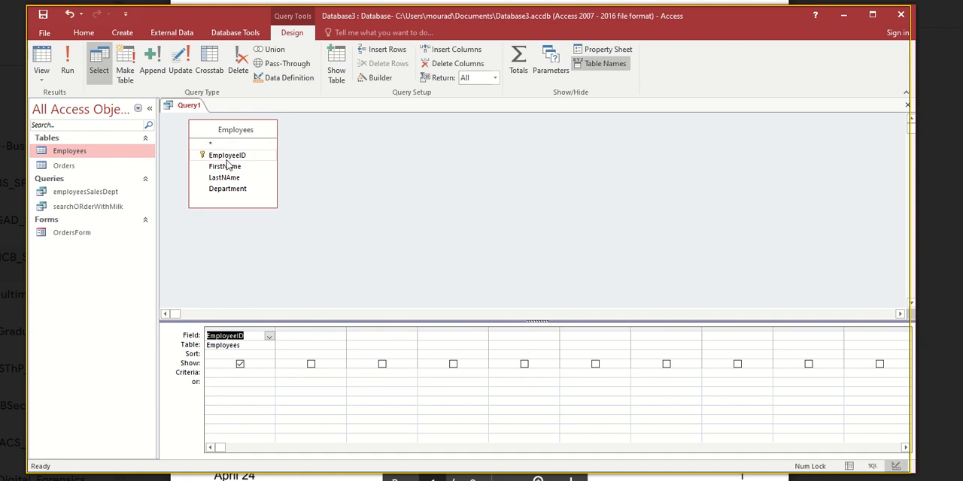
pyautogui.doubleClick(225, 166)
pyautogui.doubleClick(224, 179)
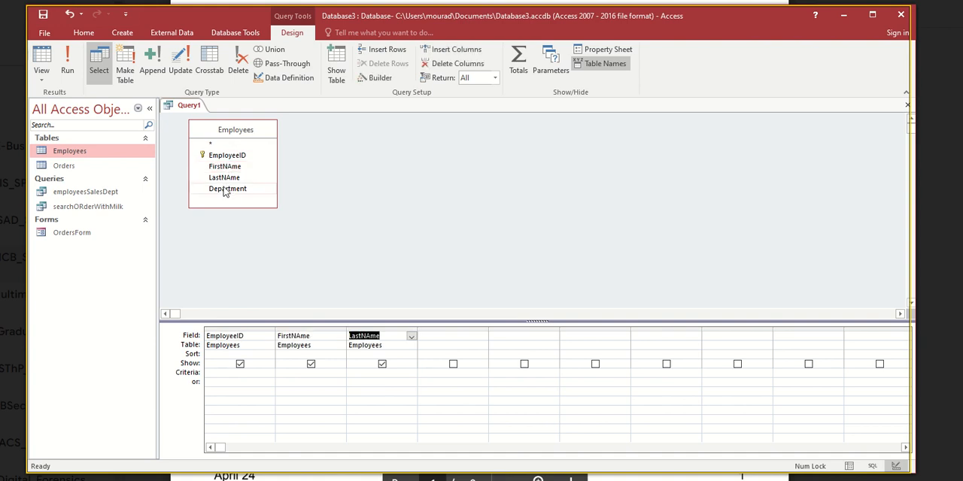
pyautogui.doubleClick(227, 189)
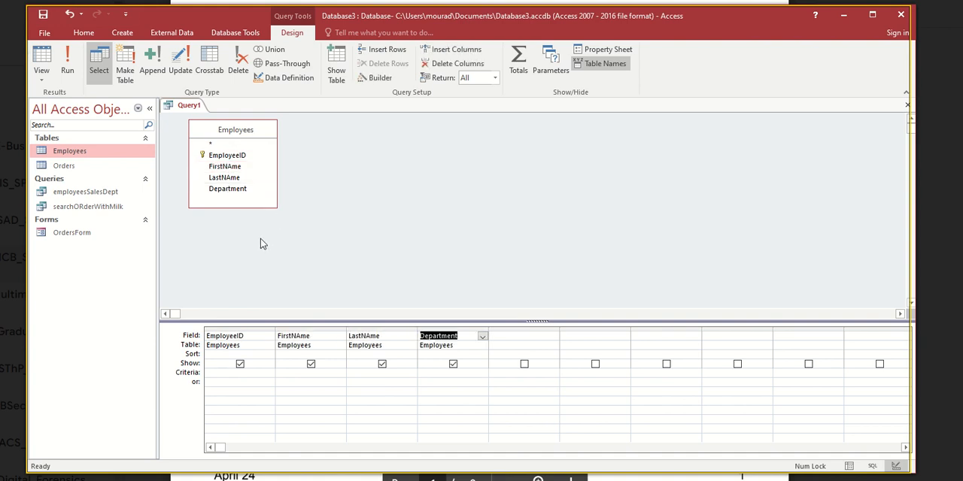
pyautogui.click(67, 61)
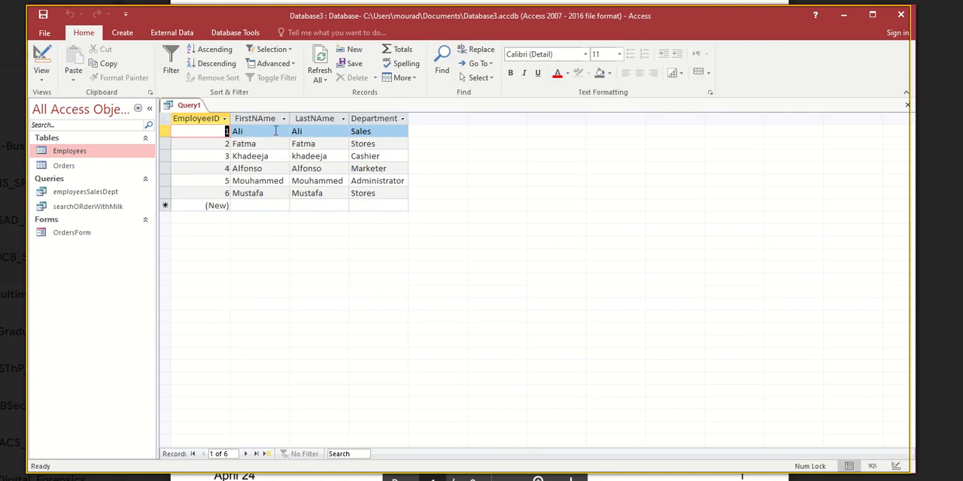
pyautogui.click(252, 132)
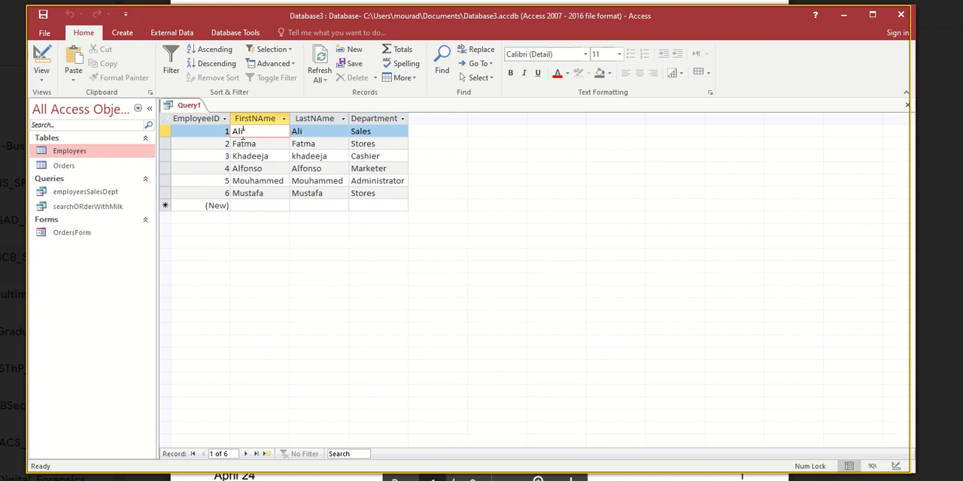
pyautogui.click(233, 168)
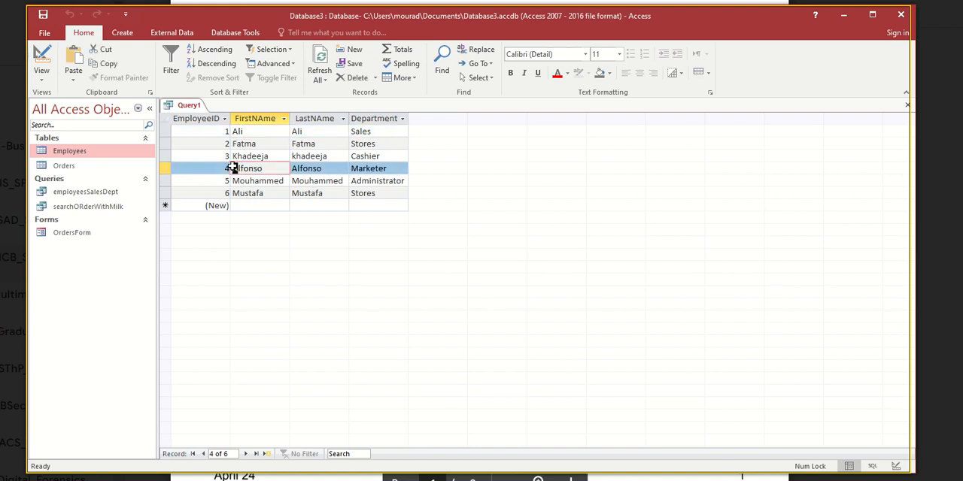
pyautogui.click(234, 143)
pyautogui.click(234, 180)
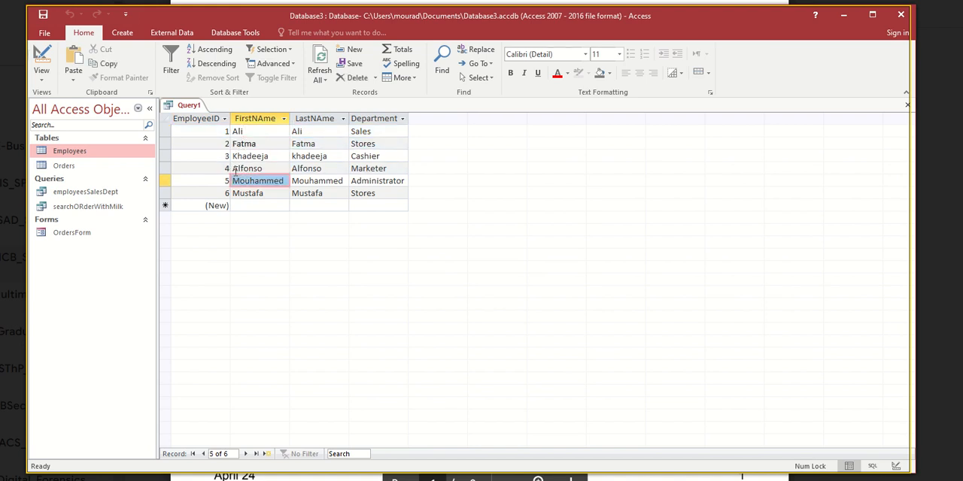
pyautogui.click(234, 169)
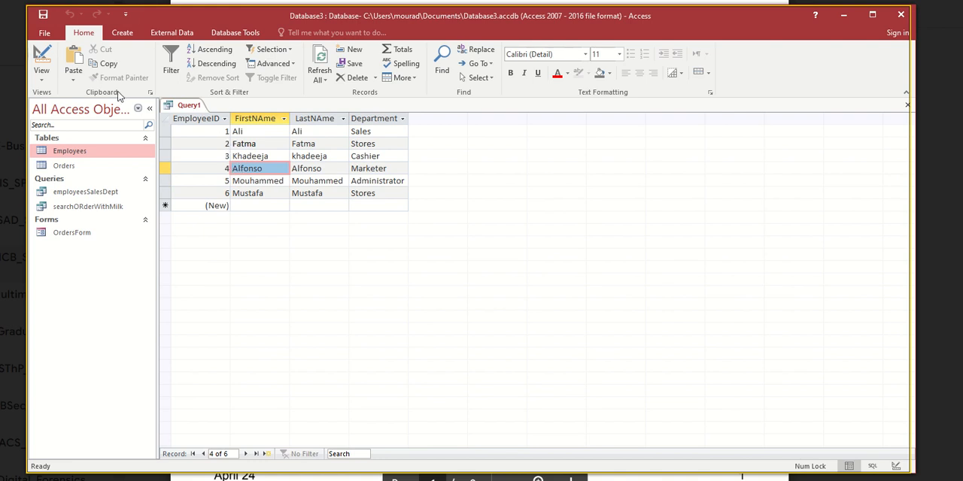
# - Return to the query's design, sort the FirstNAme field Ascending and run the query
pyautogui.click(42, 59)
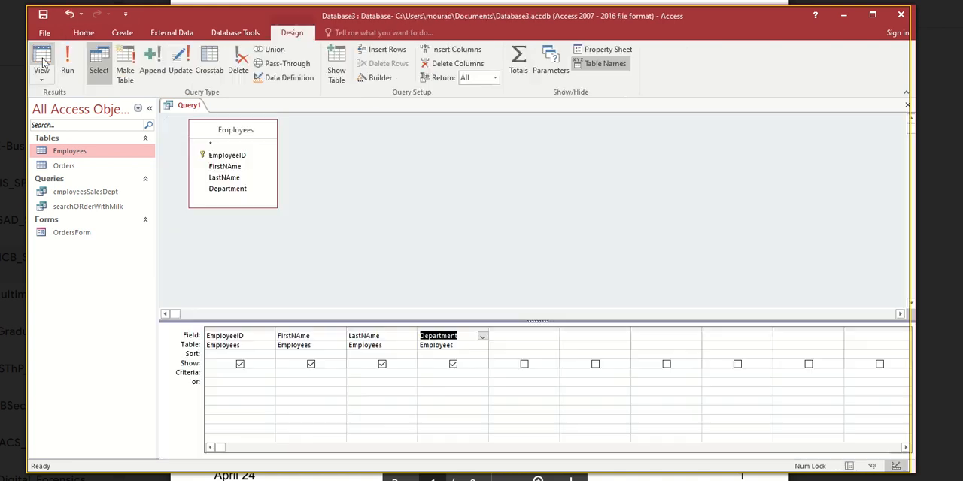
pyautogui.click(195, 356)
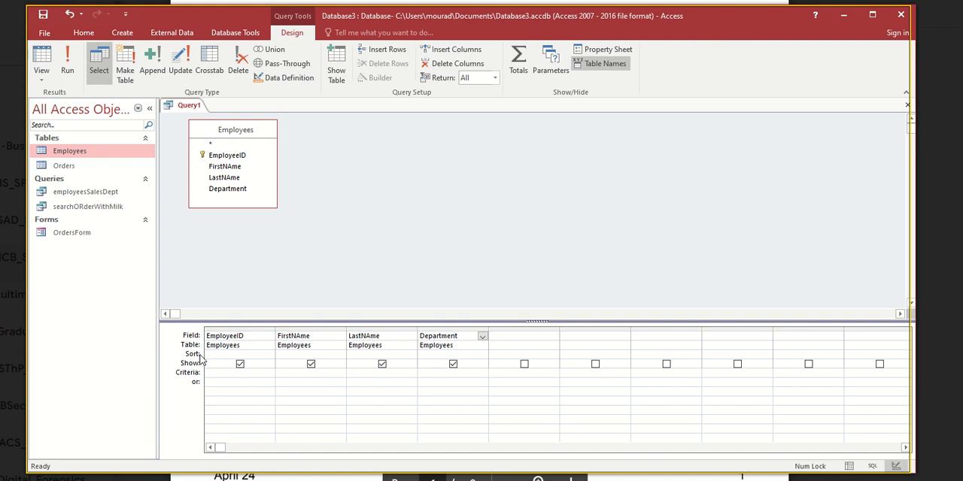
pyautogui.doubleClick(290, 339)
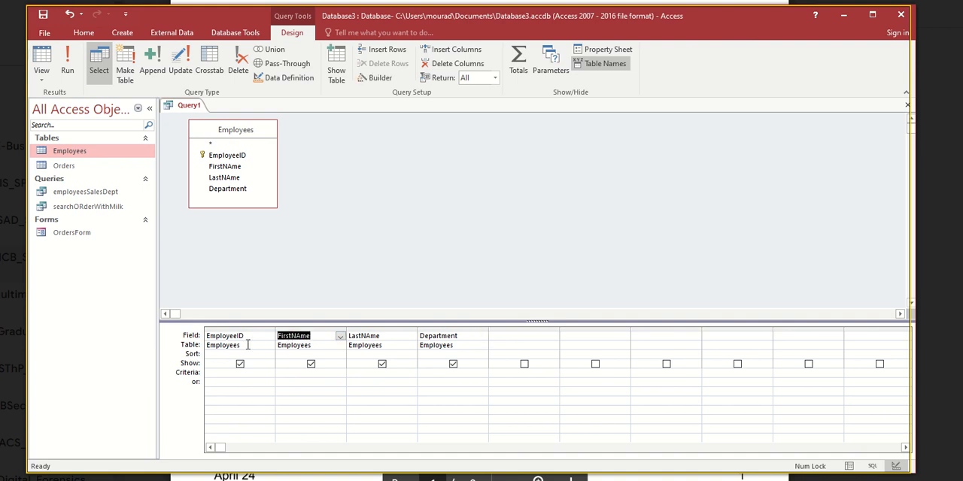
pyautogui.click(285, 355)
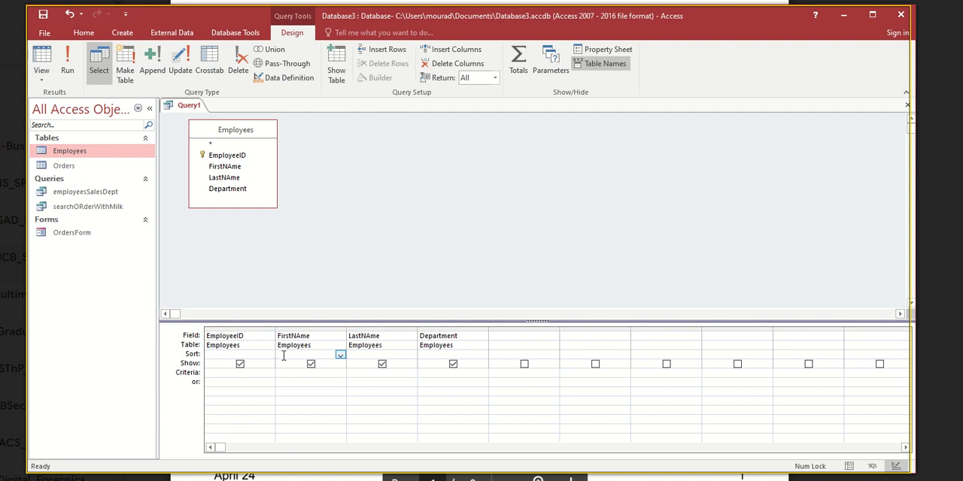
pyautogui.click(339, 356)
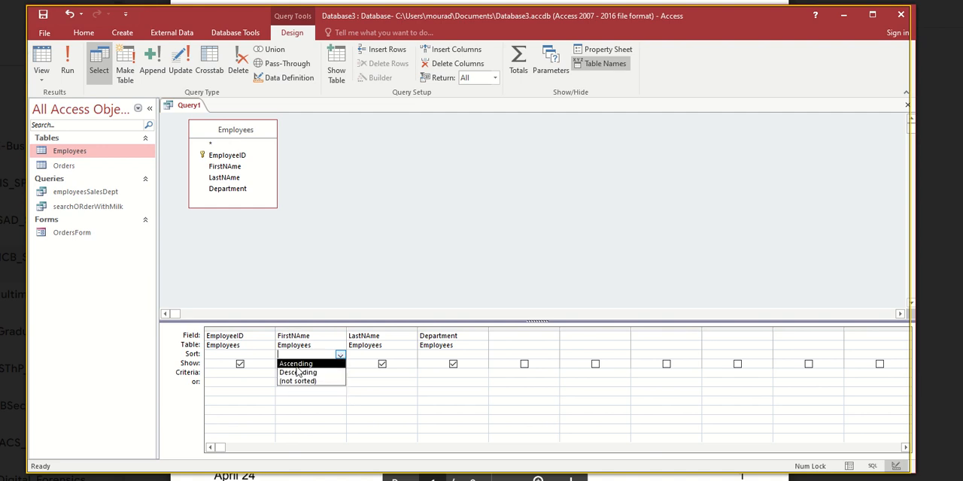
pyautogui.click(298, 367)
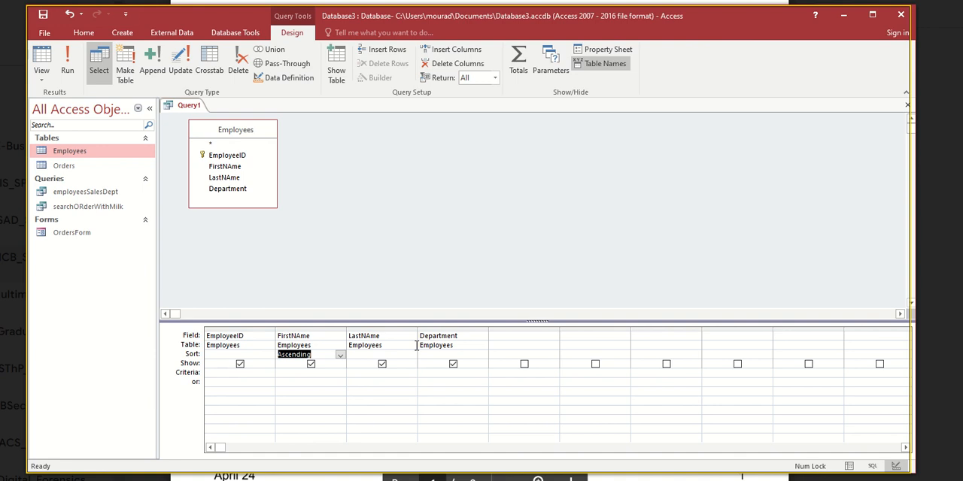
pyautogui.click(68, 70)
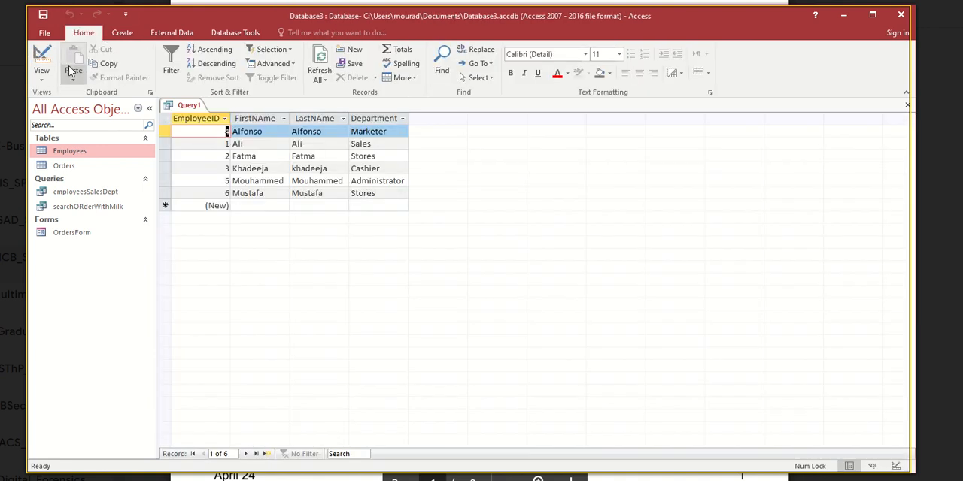
pyautogui.click(247, 132)
pyautogui.click(245, 143)
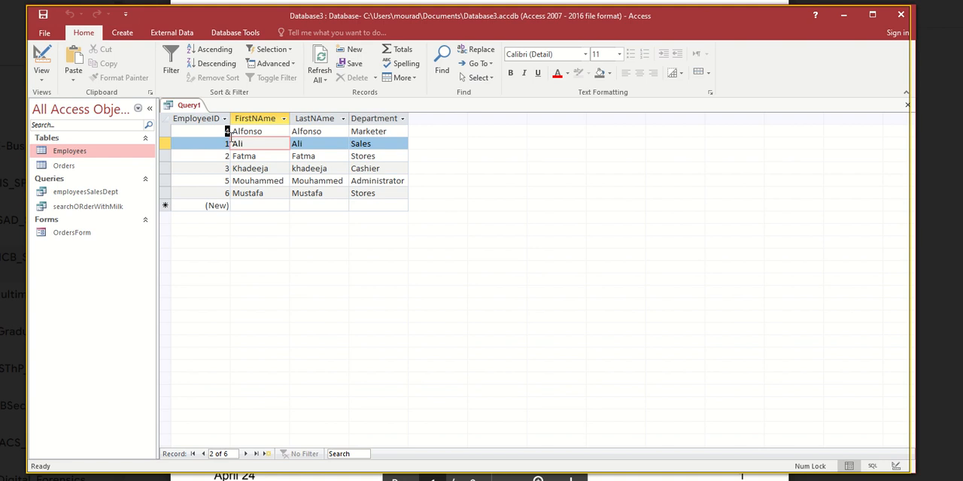
pyautogui.click(227, 131)
pyautogui.click(227, 143)
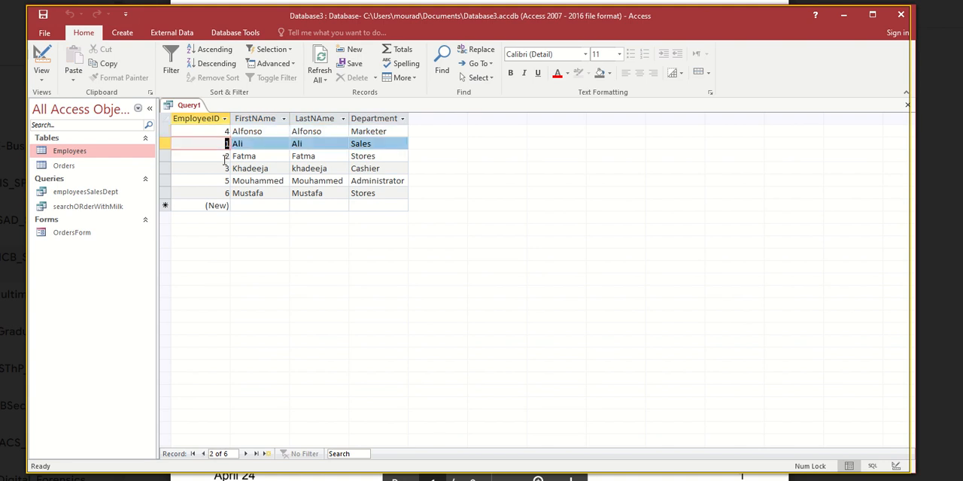
# - Save the sorted employees query as ascendingORder and close it
pyautogui.click(227, 155)
pyautogui.click(226, 169)
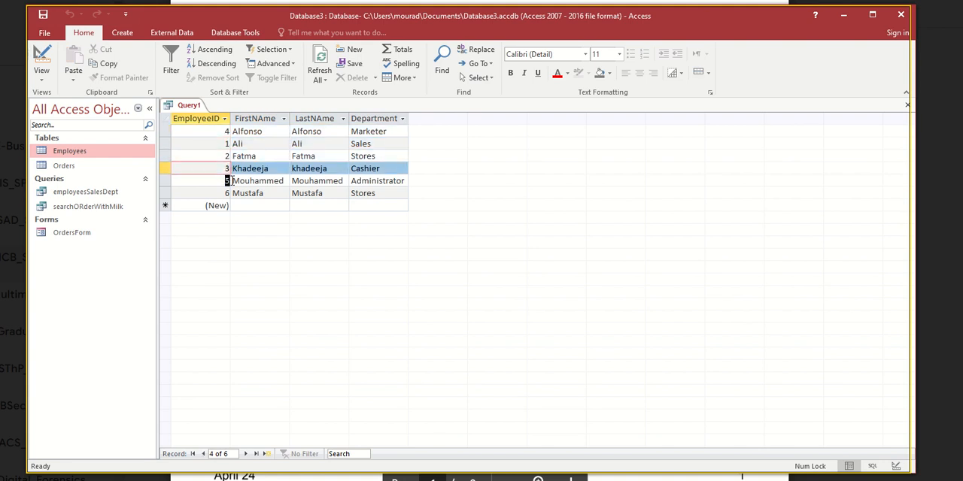
pyautogui.click(226, 181)
pyautogui.click(227, 193)
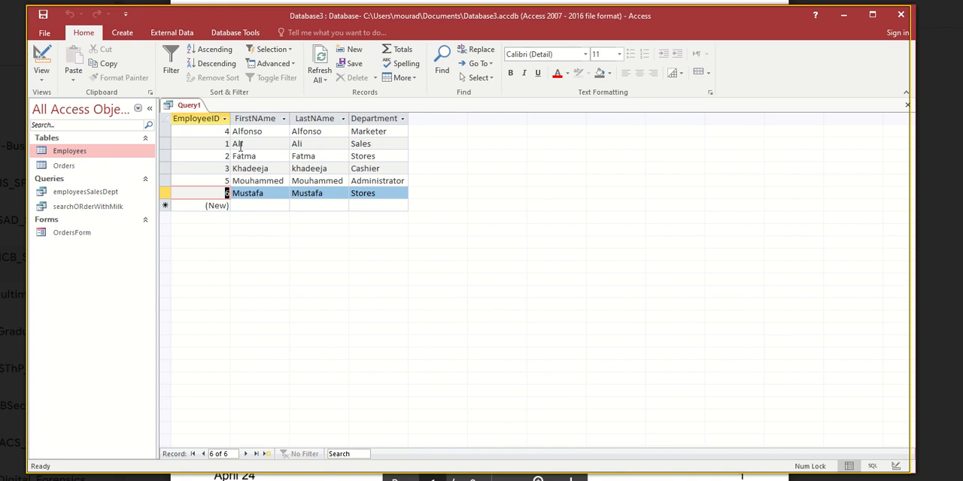
pyautogui.click(43, 14)
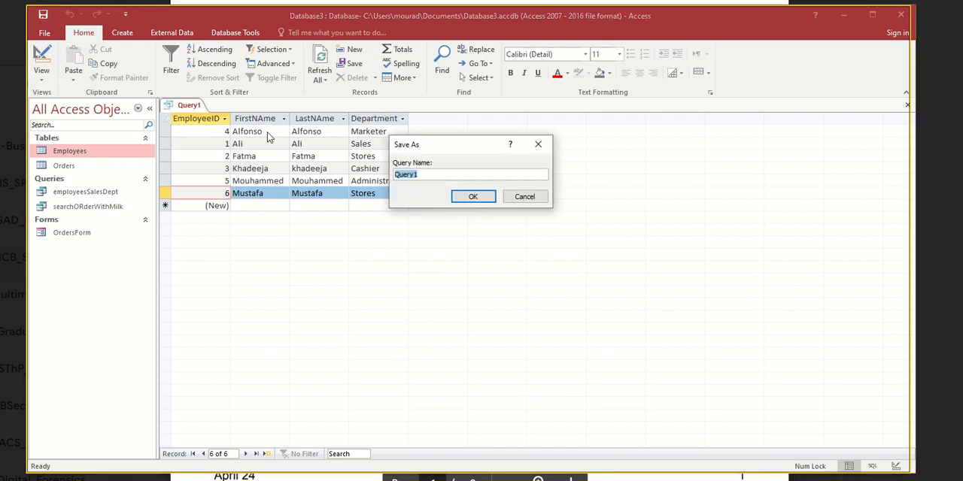
pyautogui.write('ascendingORder')
pyautogui.press('Return')
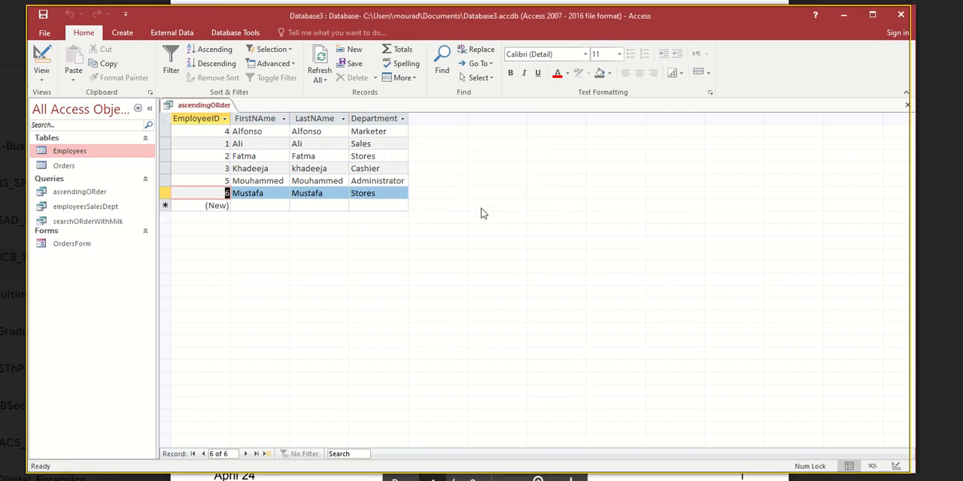
pyautogui.rightClick(205, 107)
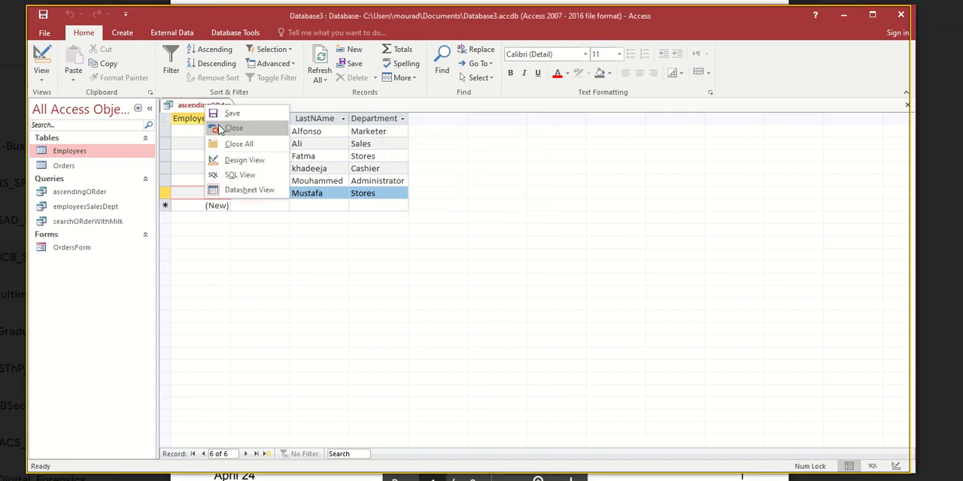
pyautogui.click(220, 130)
# - Start a new query in Design view with the Employees table added
pyautogui.click(122, 32)
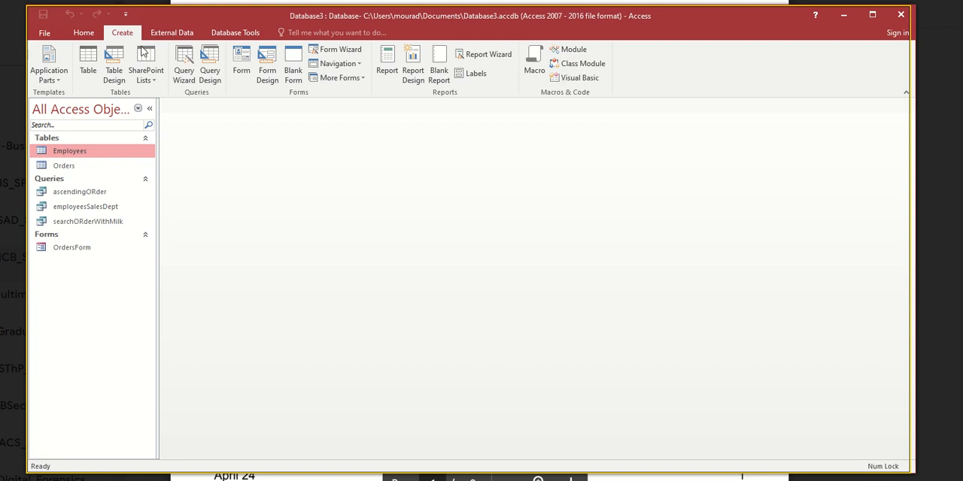
pyautogui.click(212, 71)
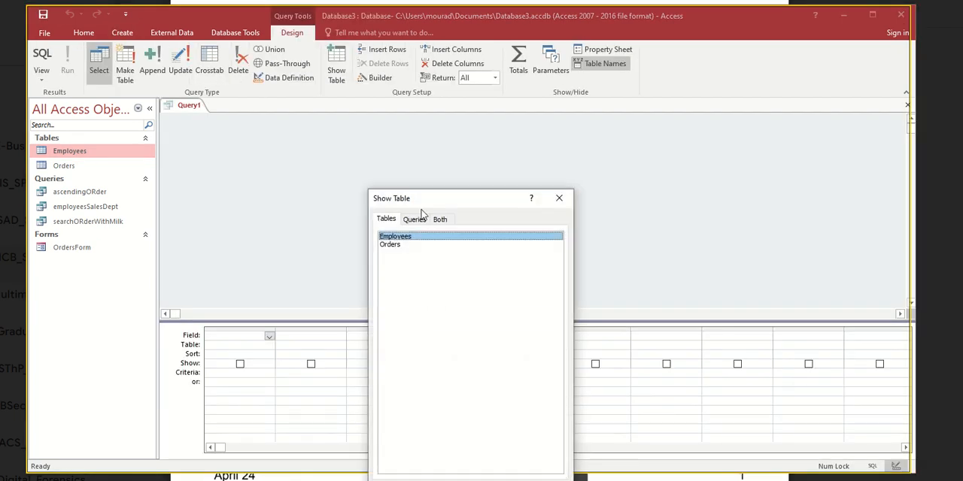
pyautogui.doubleClick(407, 237)
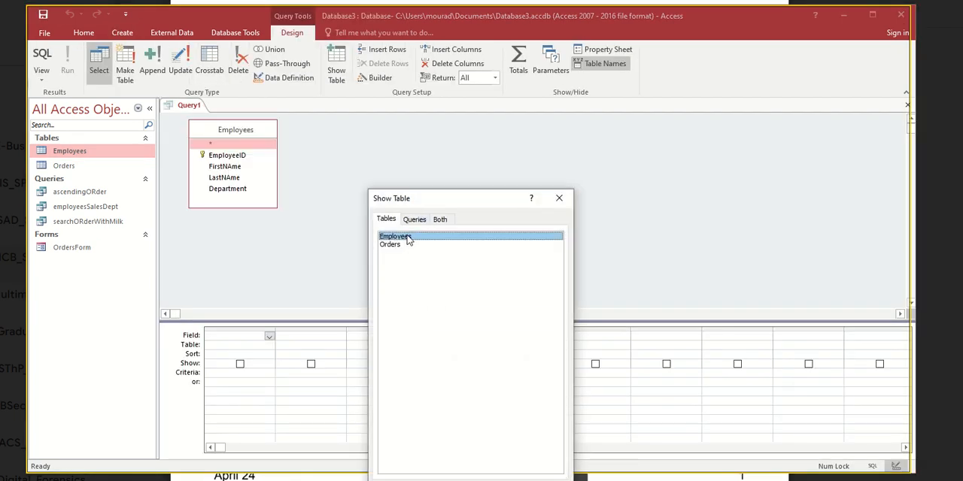
pyautogui.click(559, 199)
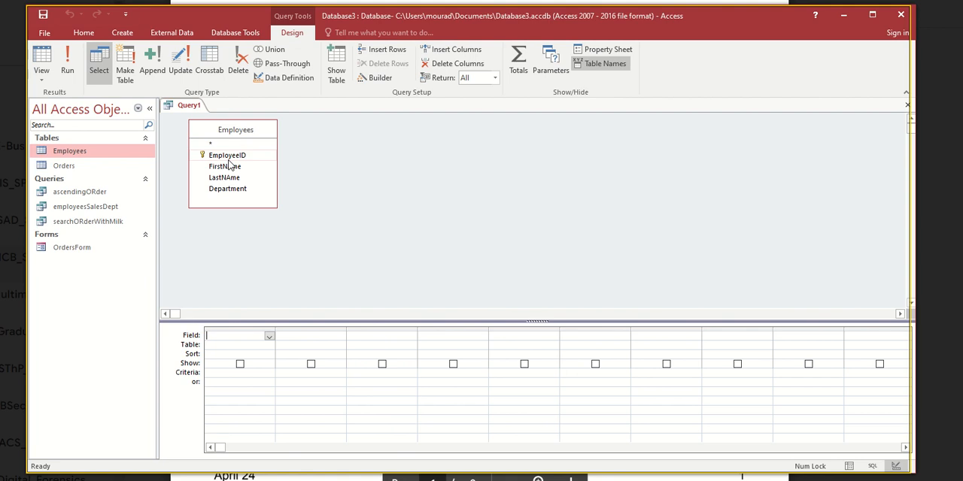
# - Add the EmployeeID, FirstNAme, LastNAme and Department fields to the new query
pyautogui.doubleClick(227, 156)
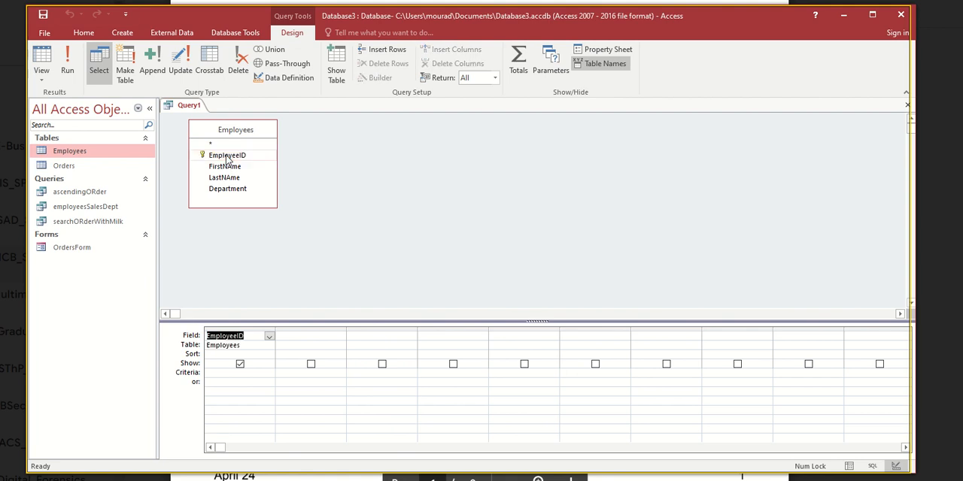
pyautogui.doubleClick(226, 167)
pyautogui.doubleClick(224, 178)
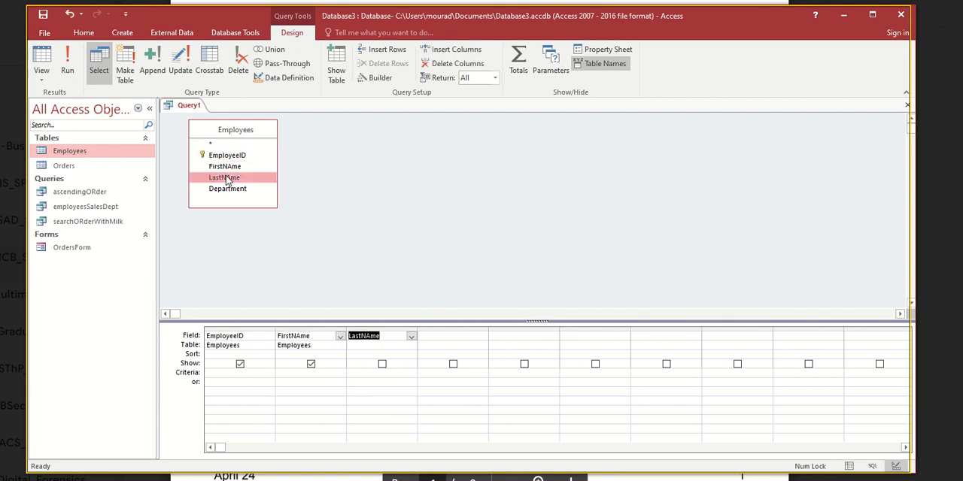
pyautogui.doubleClick(226, 189)
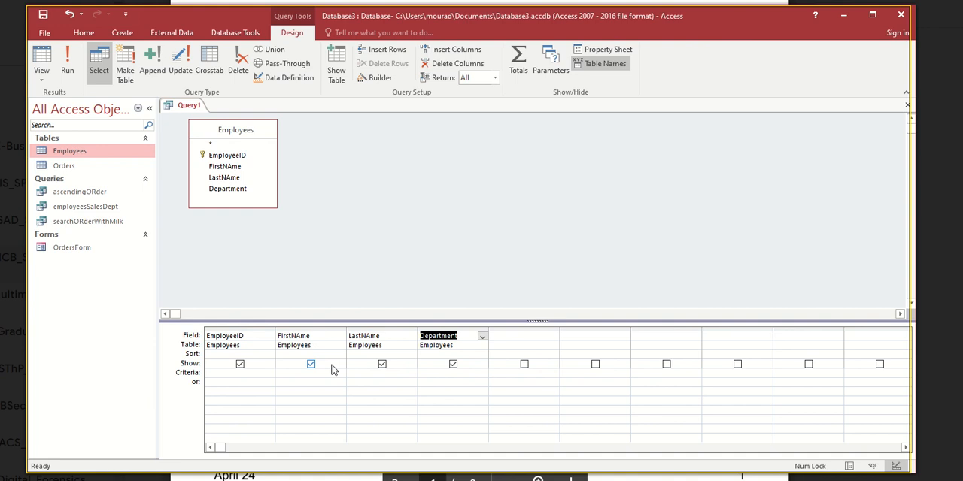
# - Enter "Sores" as the criterion for the Department field and run the query
pyautogui.click(185, 373)
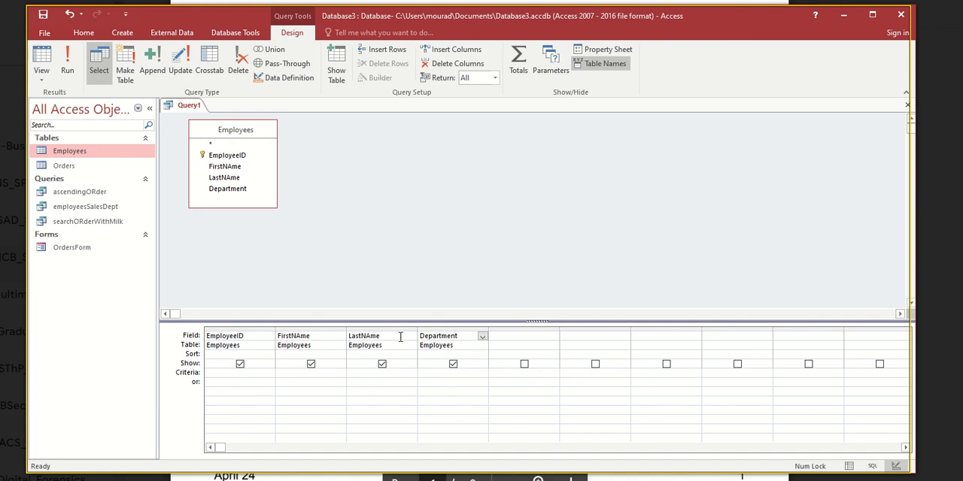
pyautogui.click(430, 373)
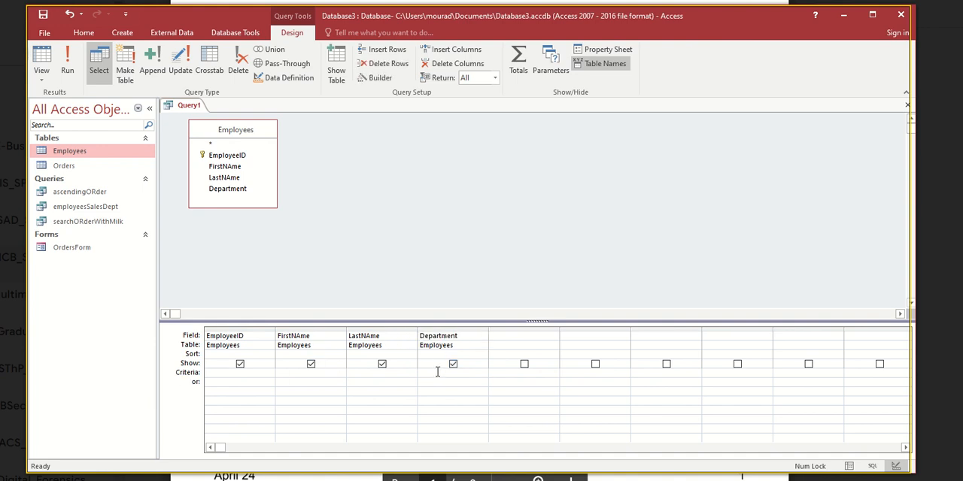
pyautogui.write('Sores')
pyautogui.click(67, 64)
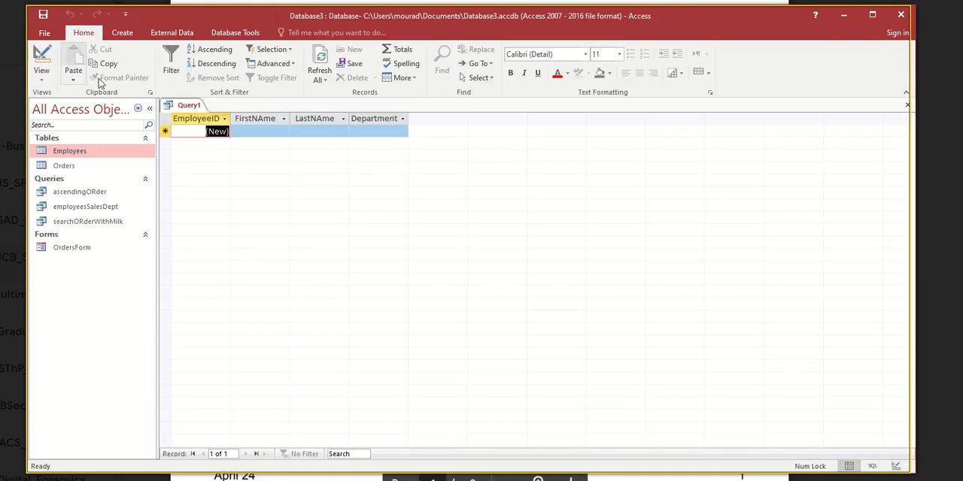
# - Open the Employees table to check how the second record's department is spelled, and close the table
pyautogui.click(74, 154)
pyautogui.doubleClick(74, 155)
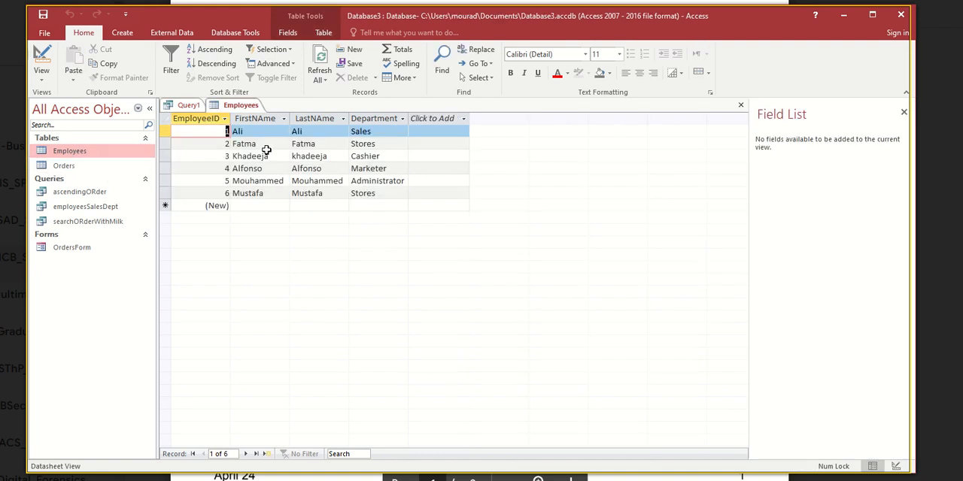
pyautogui.click(352, 144)
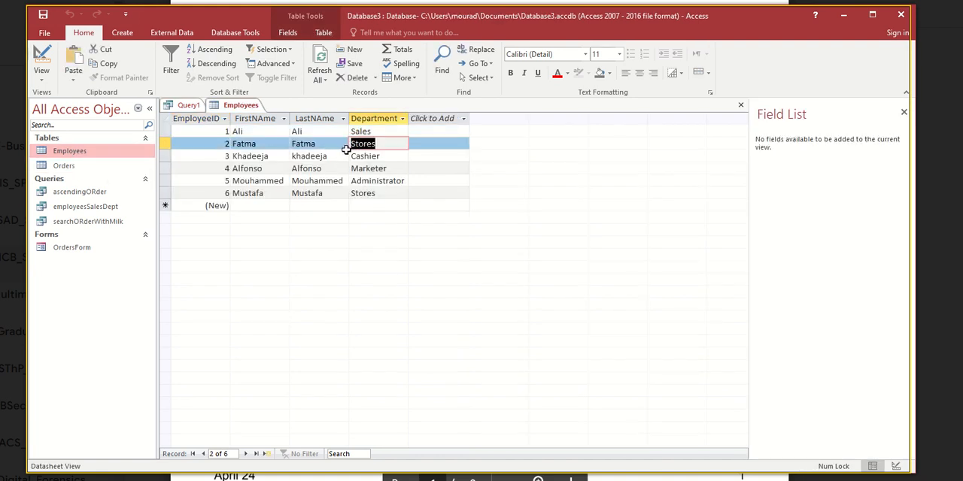
pyautogui.rightClick(240, 117)
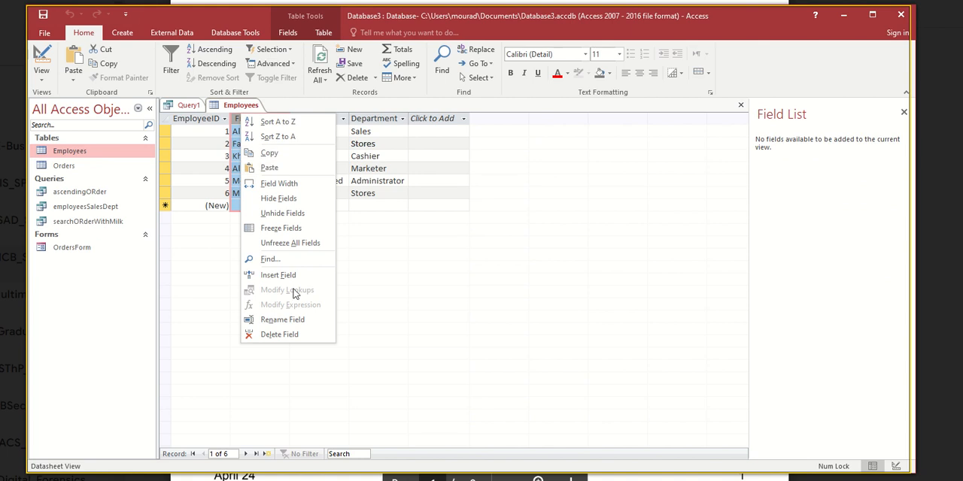
pyautogui.rightClick(253, 105)
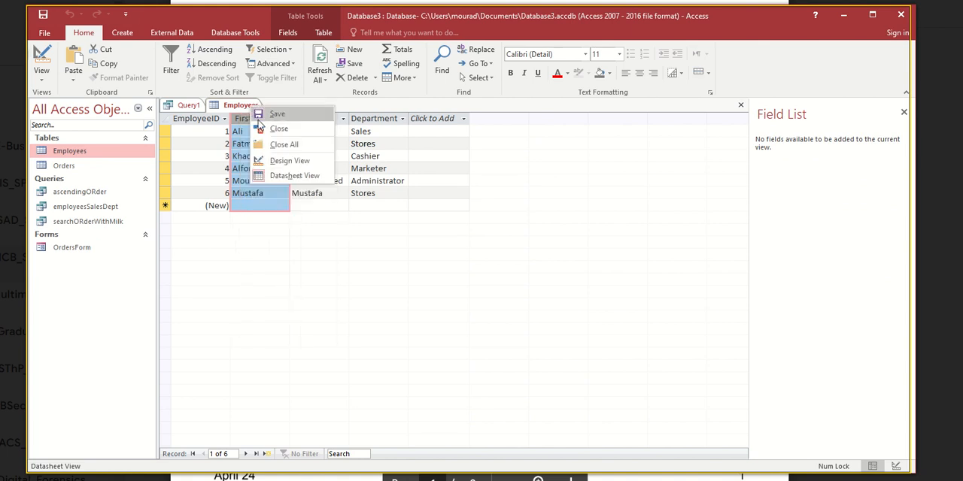
pyautogui.click(272, 128)
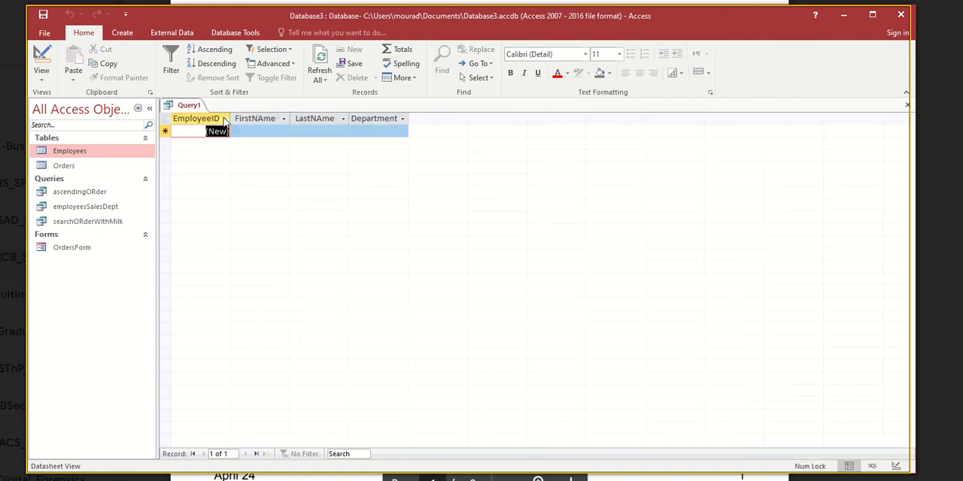
# - Return to the query's design, change the Department criterion to "Stores", and run the query to review its records
pyautogui.click(41, 56)
pyautogui.doubleClick(432, 375)
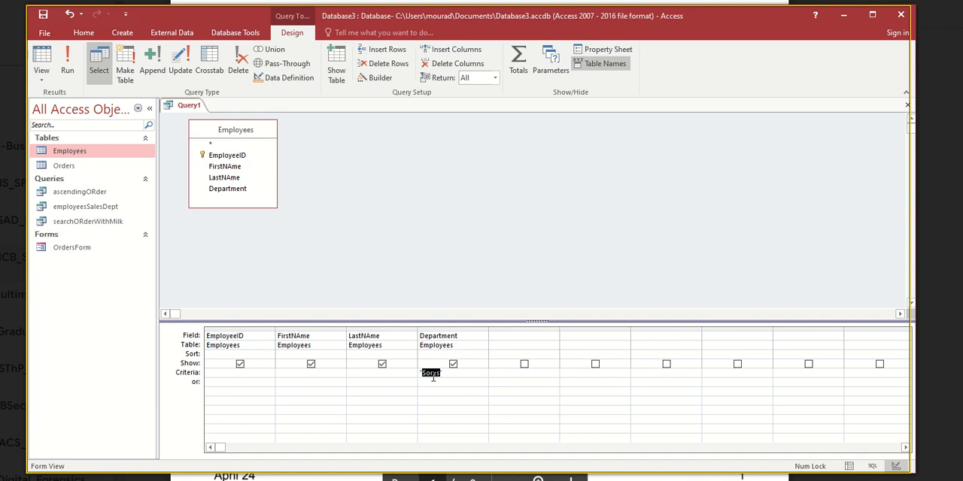
pyautogui.write('Stores')
pyautogui.click(68, 64)
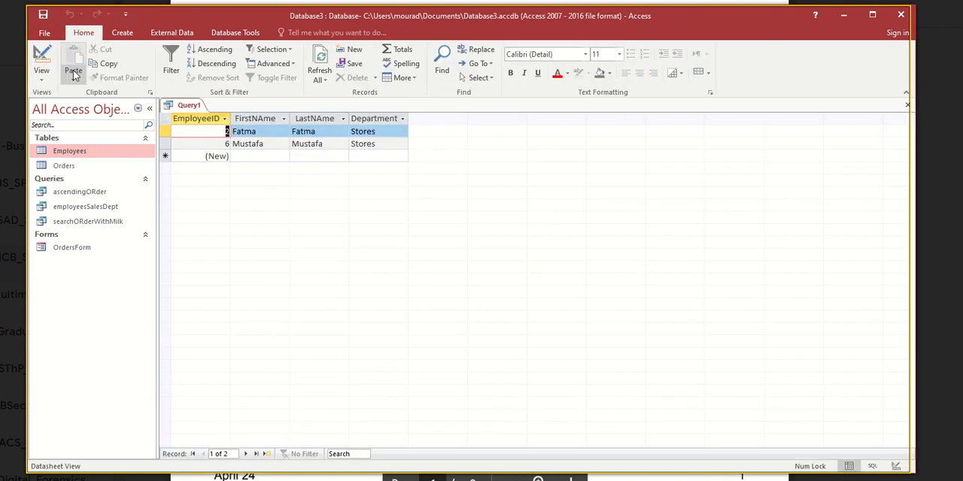
pyautogui.click(237, 131)
pyautogui.click(242, 144)
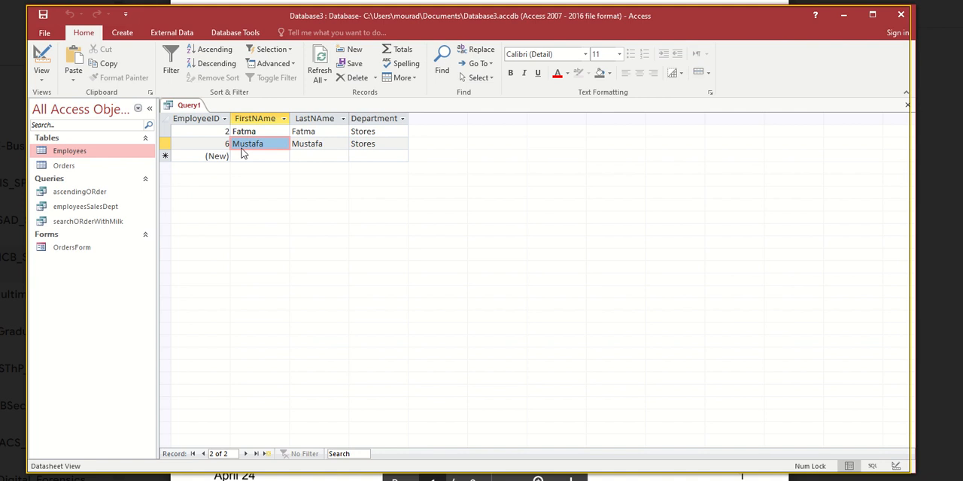
pyautogui.click(224, 132)
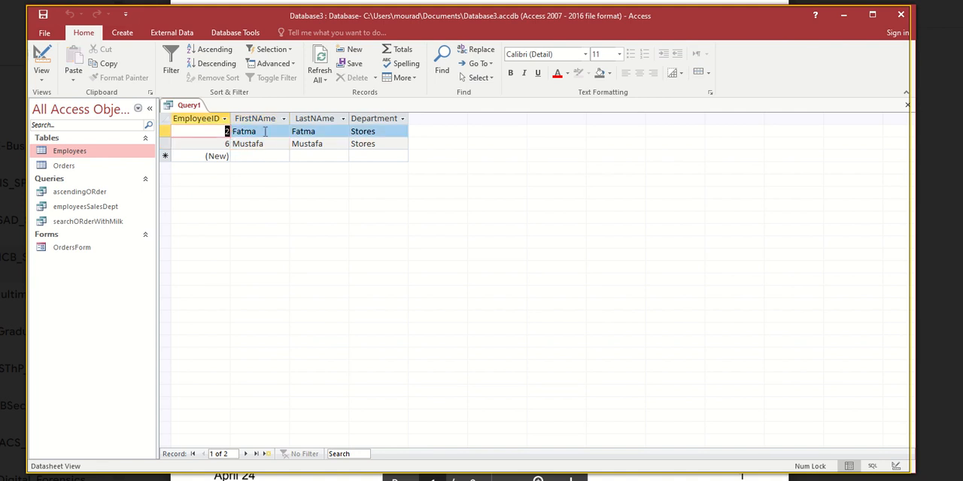
pyautogui.click(226, 143)
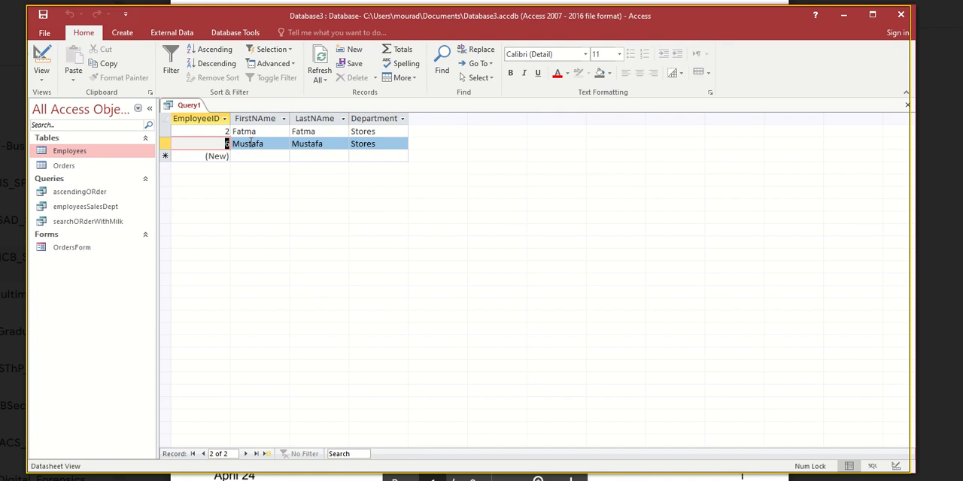
# - Return to the query's design, sort the Stores employees by FirstNAme Ascending and run the query
pyautogui.click(50, 54)
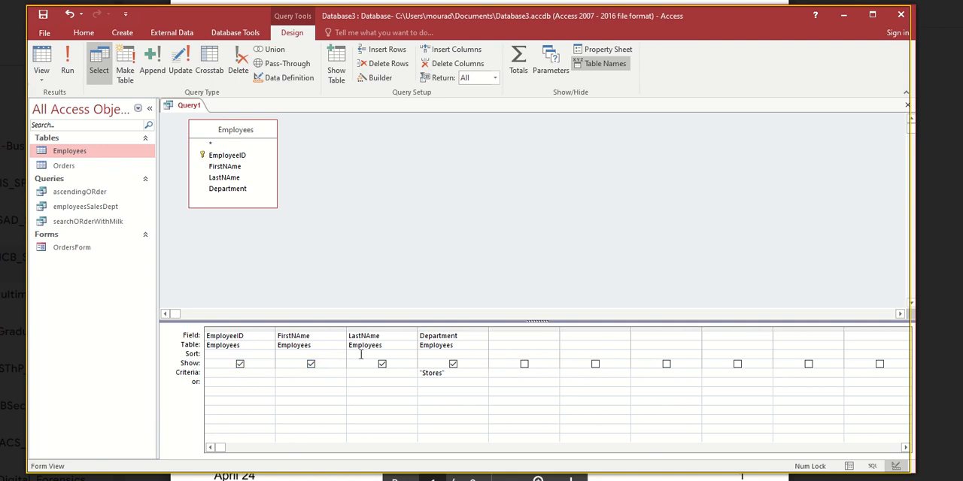
pyautogui.click(299, 354)
pyautogui.click(340, 355)
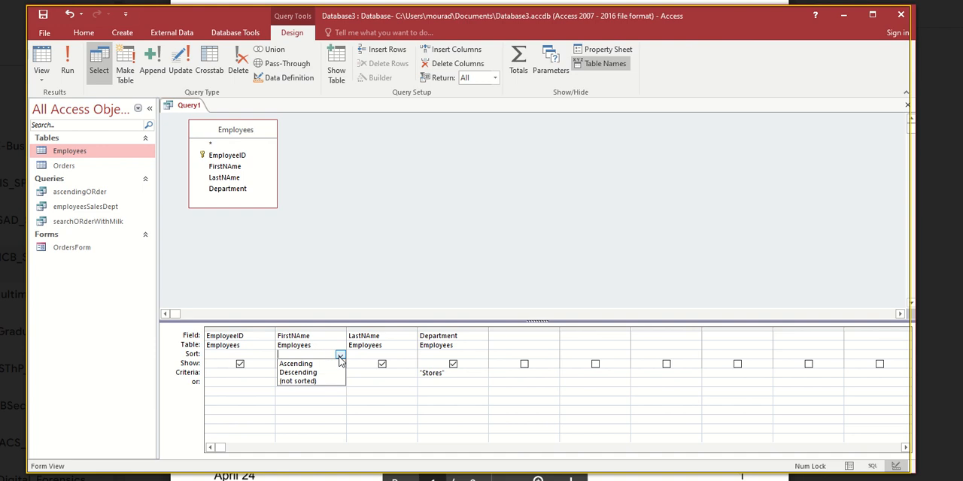
pyautogui.click(296, 366)
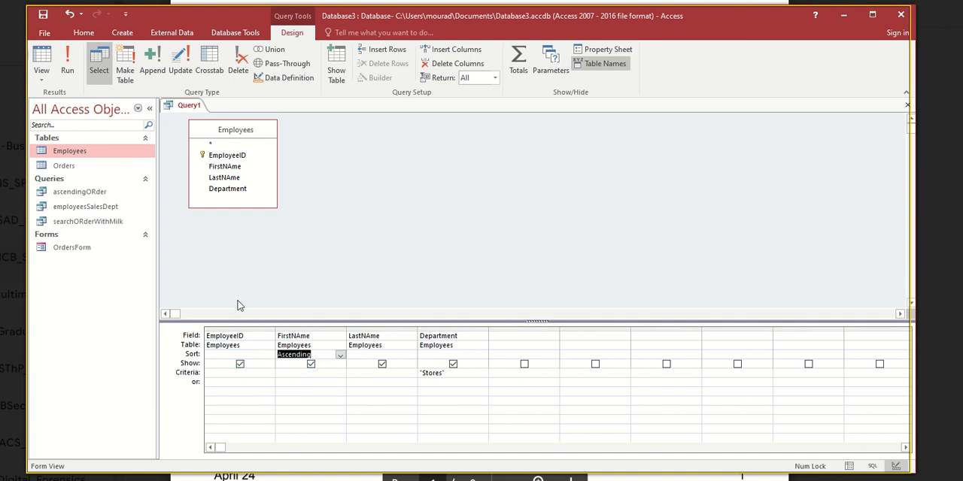
pyautogui.click(68, 71)
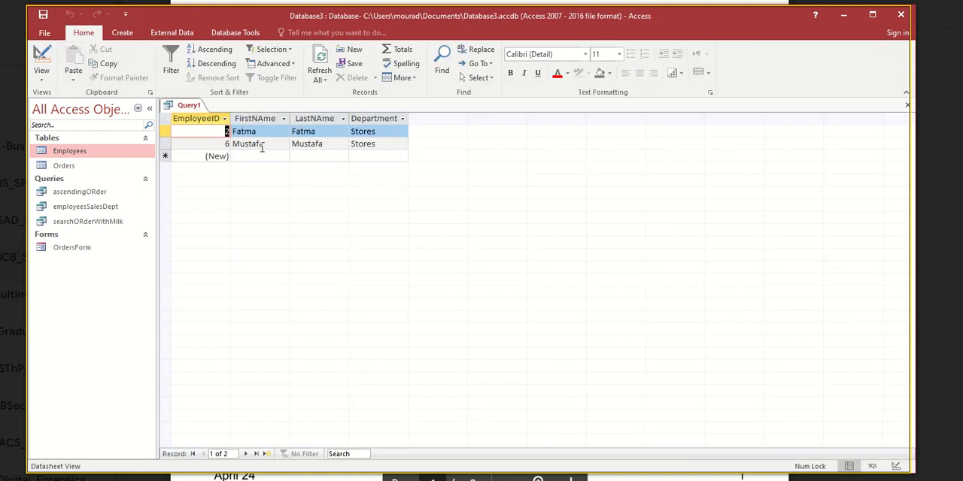
# - Switch the FirstNAme sort to Descending in the query's design and run the query
pyautogui.click(41, 60)
pyautogui.click(340, 355)
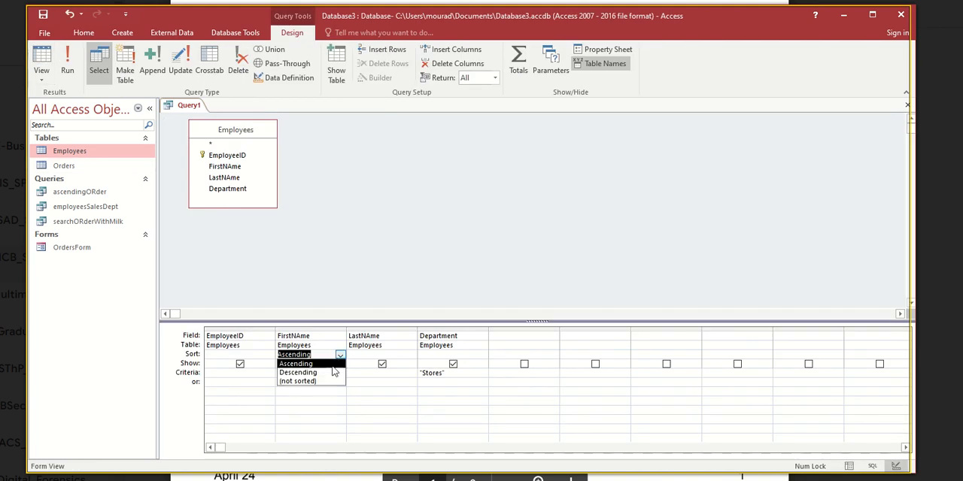
pyautogui.click(329, 372)
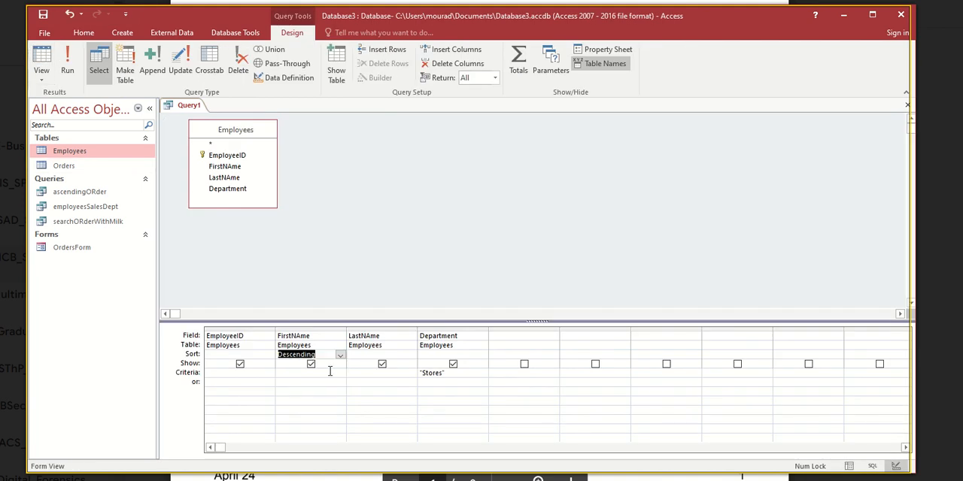
pyautogui.click(67, 64)
pyautogui.click(229, 131)
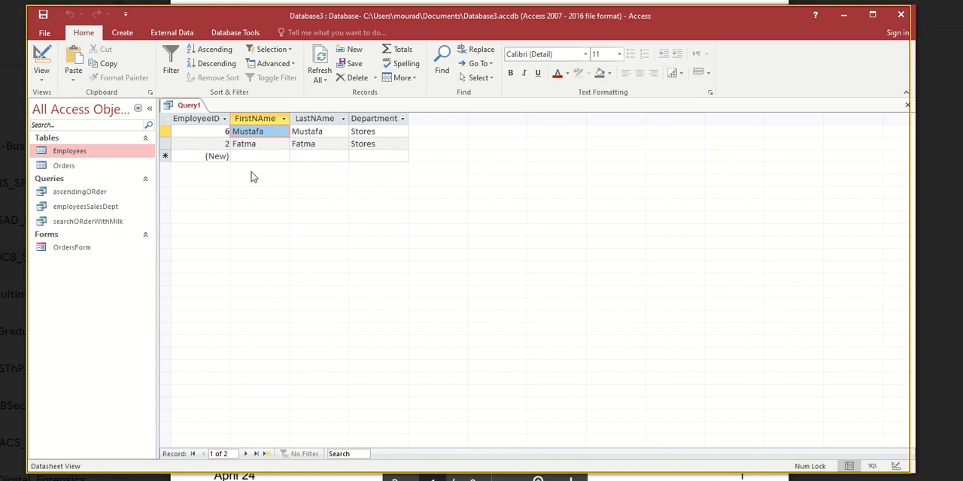
# - Return to the query's design and set the FirstNAme sort to (not sorted)
pyautogui.click(42, 62)
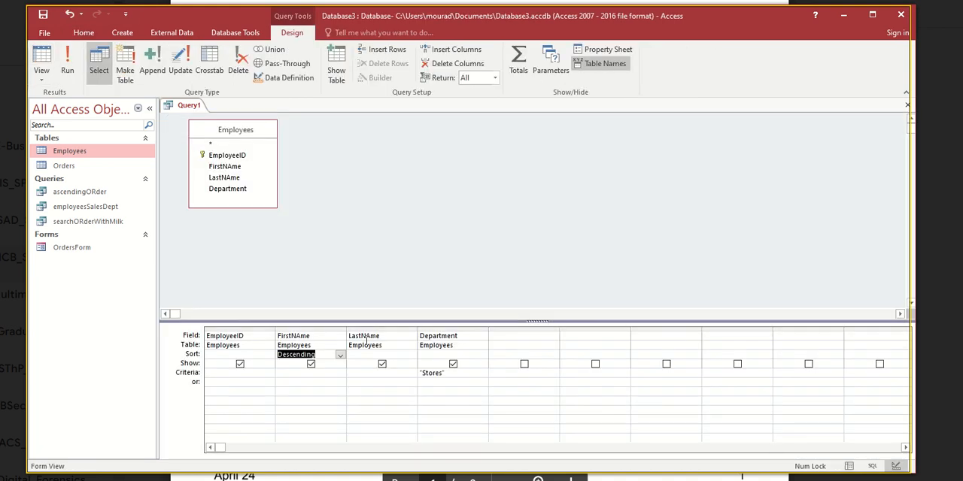
pyautogui.doubleClick(436, 373)
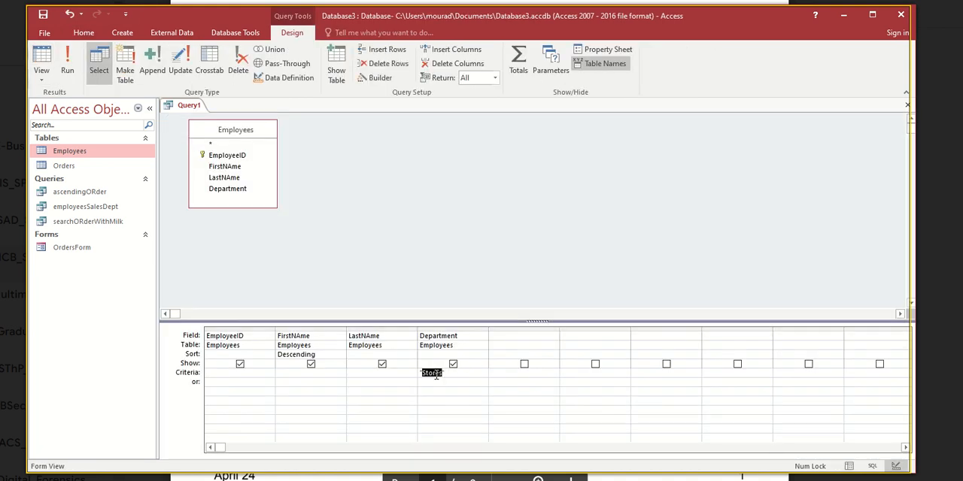
pyautogui.doubleClick(306, 355)
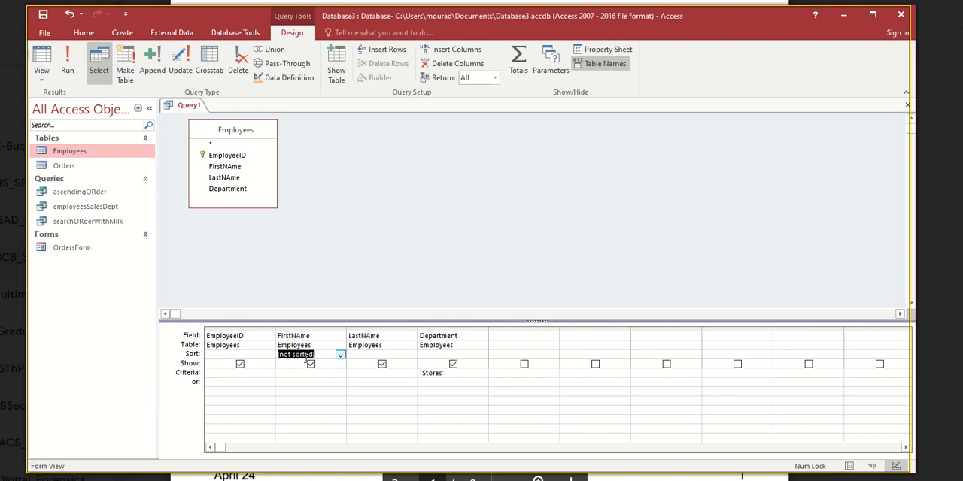
# - Set the FirstNAme sort of the Stores employees query to Descending
pyautogui.click(340, 355)
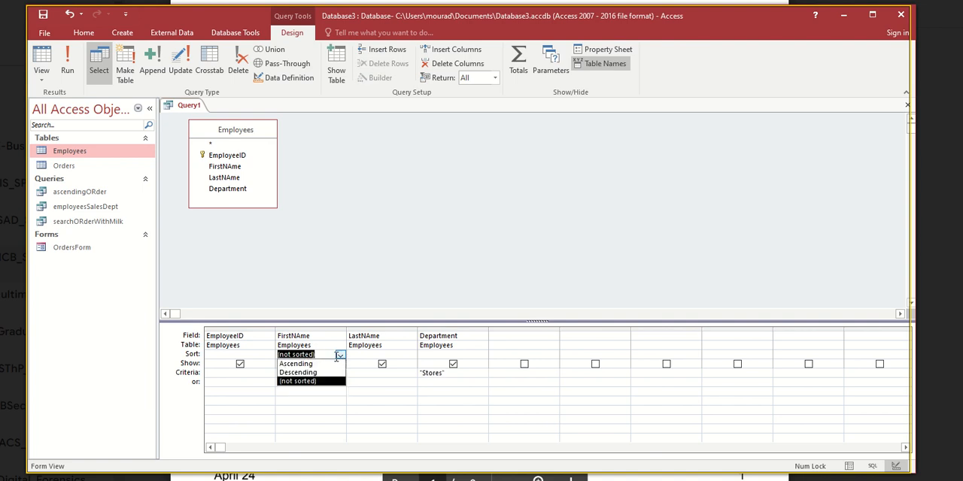
pyautogui.click(311, 372)
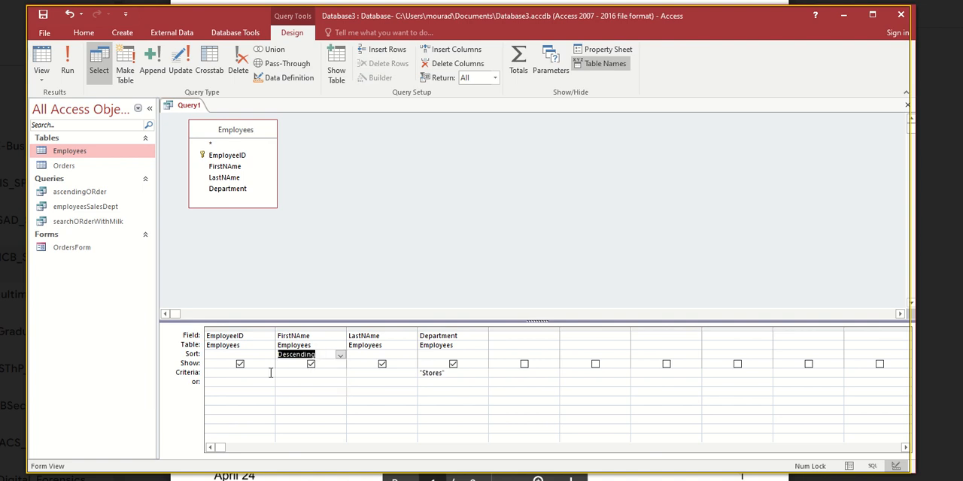
pyautogui.click(192, 355)
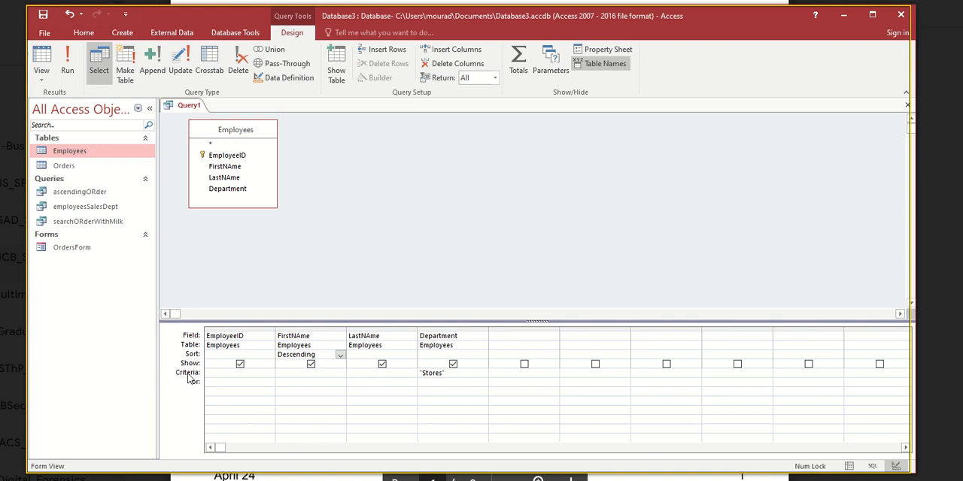
# - Close the Stores employees query, saving it under a name beginning with "StoresEMployeesDescending", and select it among the saved queries
pyautogui.rightClick(181, 106)
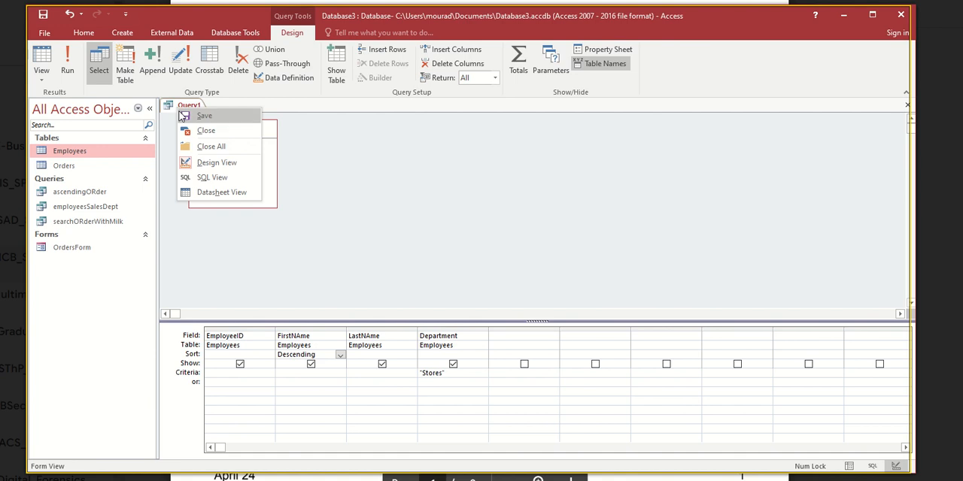
pyautogui.click(190, 134)
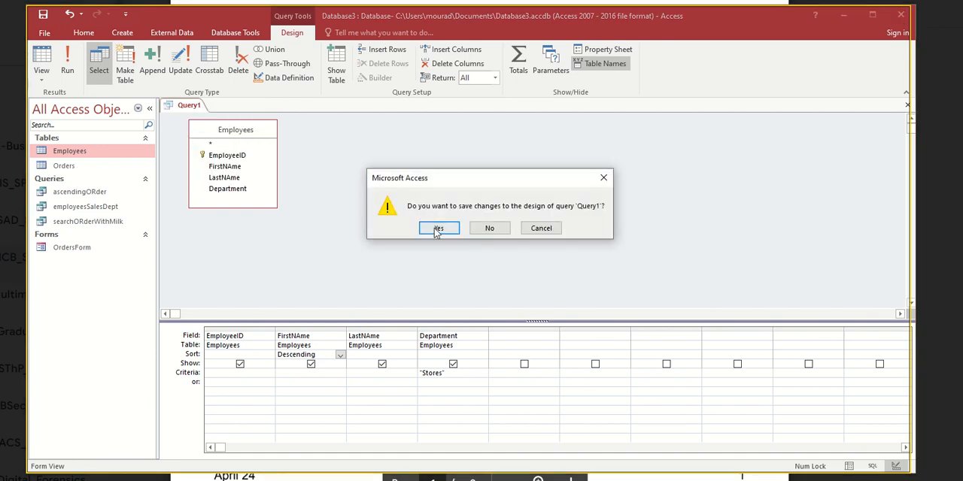
pyautogui.click(437, 228)
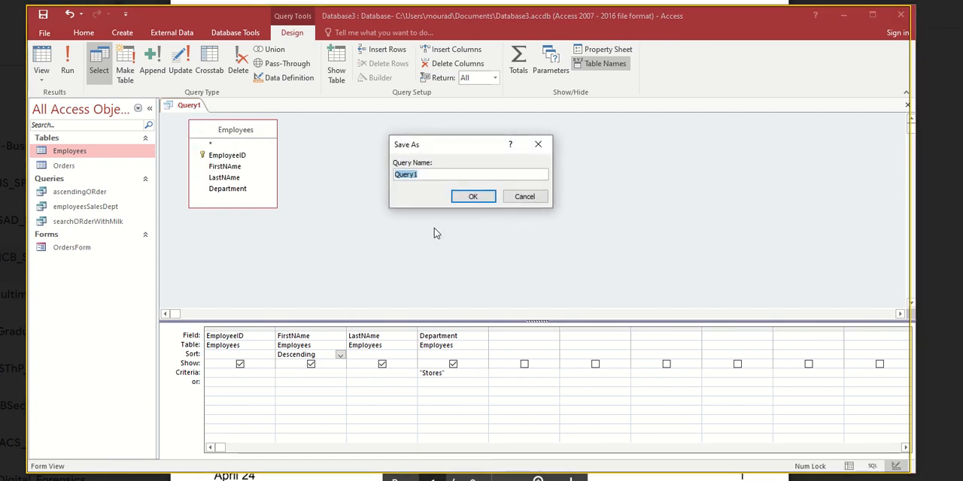
pyautogui.write('StoresEMployeesORde')
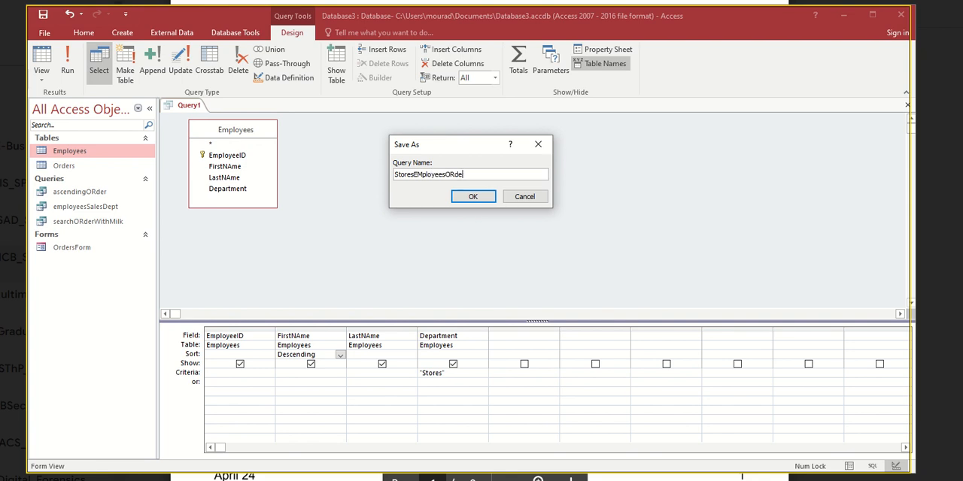
pyautogui.press('BackSpace')
pyautogui.press('BackSpace')
pyautogui.write('Des')
pyautogui.press('Return')
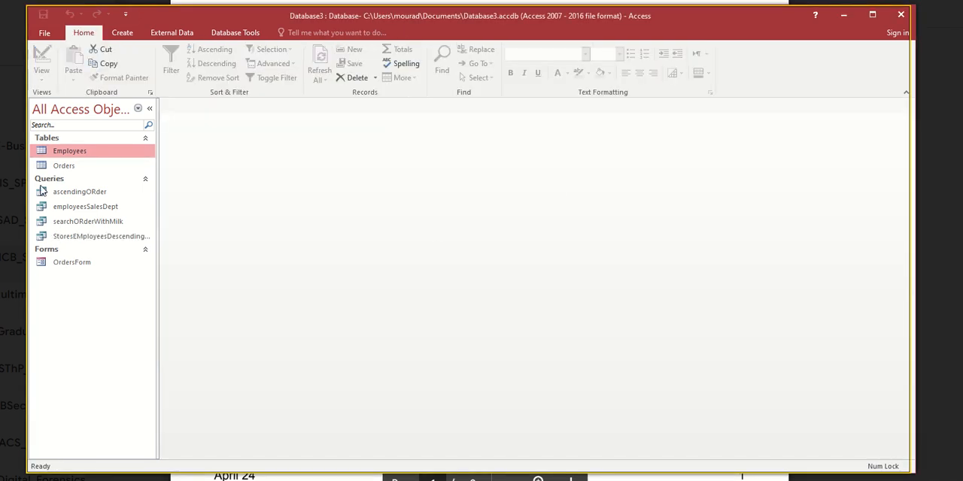
pyautogui.click(60, 237)
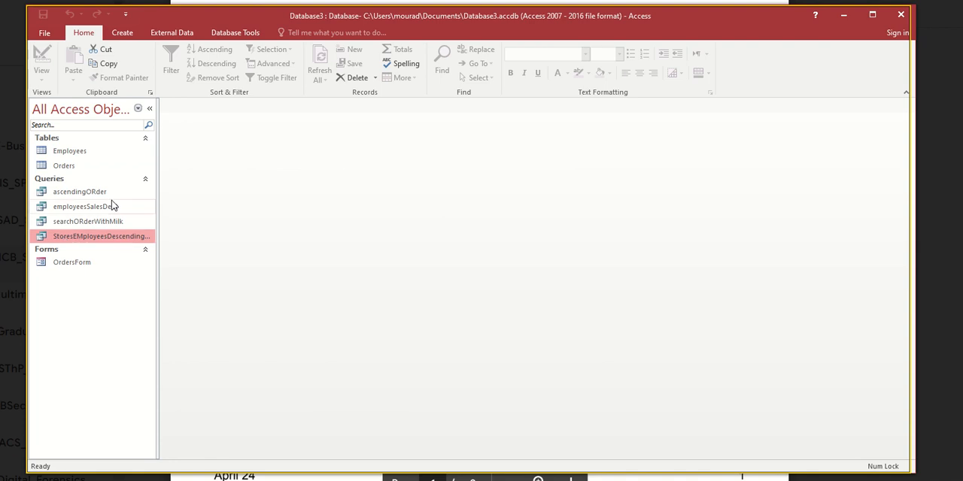
# - Create a new query in design view from the Employees table with the EmployeeID, FirstNAme, LastNAme and Department fields
pyautogui.click(122, 32)
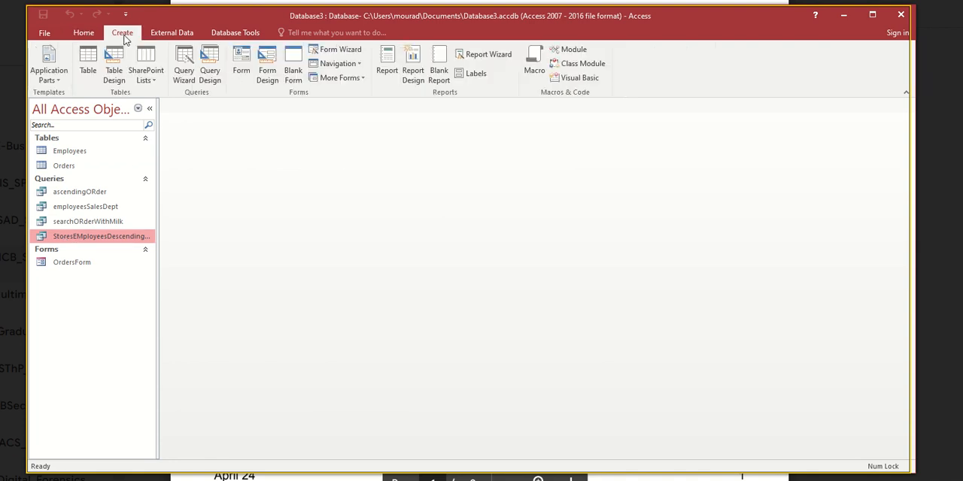
pyautogui.click(210, 72)
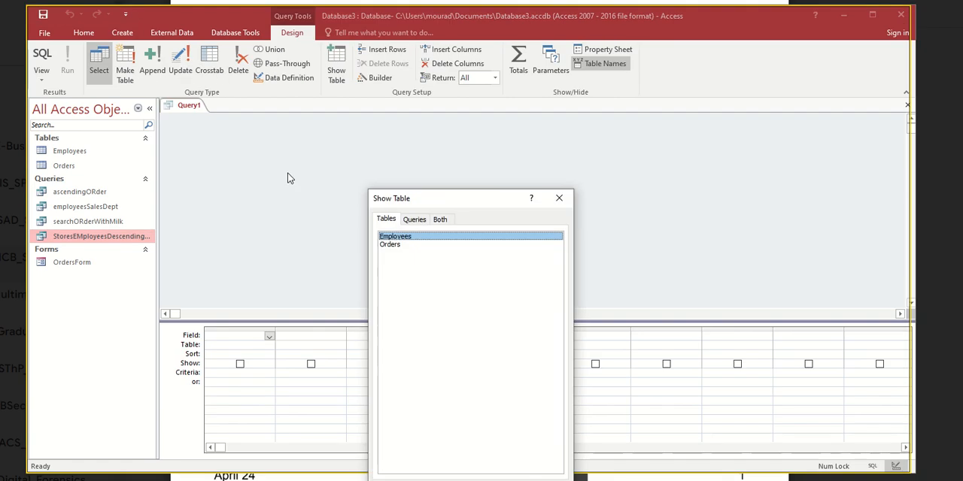
pyautogui.doubleClick(384, 237)
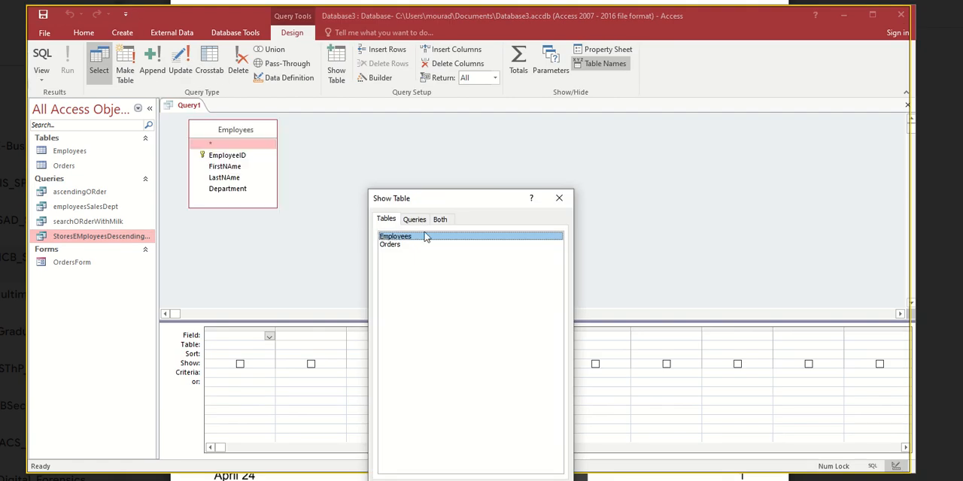
pyautogui.click(558, 198)
pyautogui.doubleClick(240, 157)
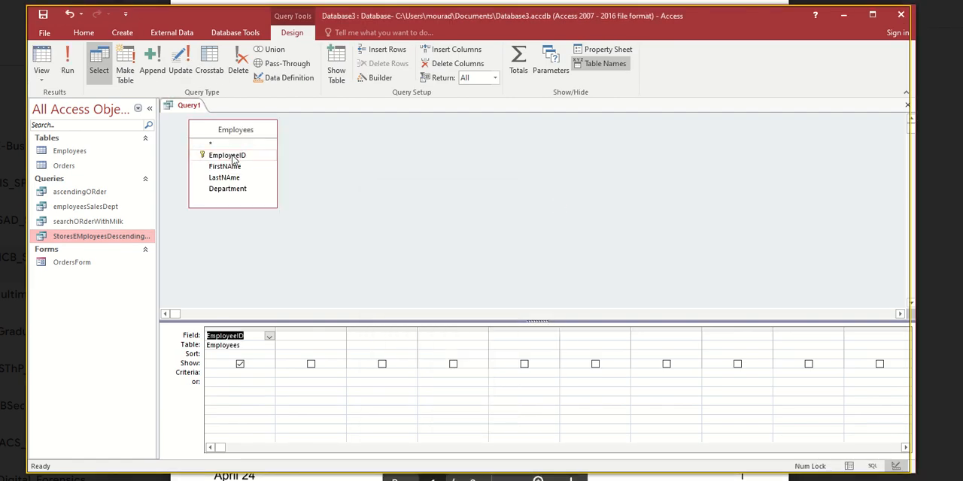
pyautogui.doubleClick(227, 168)
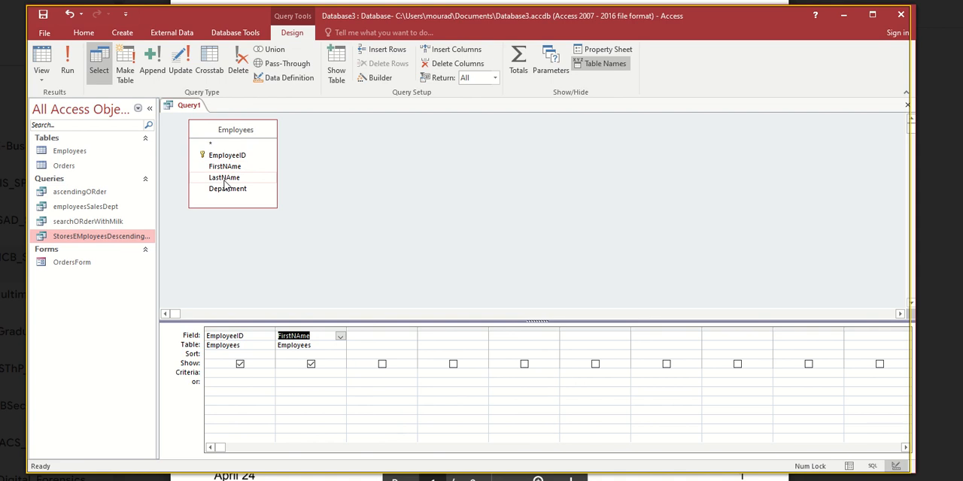
pyautogui.doubleClick(224, 178)
pyautogui.doubleClick(227, 188)
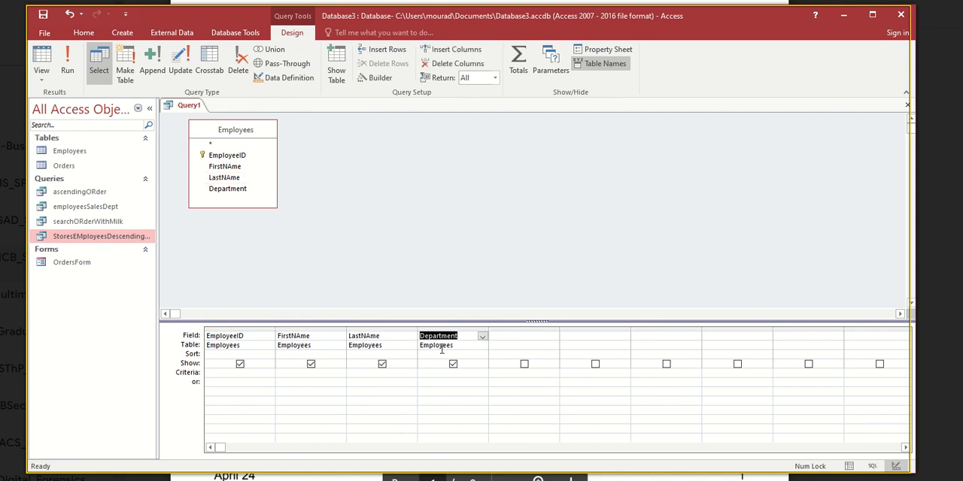
# - Set the Department criterion to "Sales" and run the query to check the Department value
pyautogui.click(197, 378)
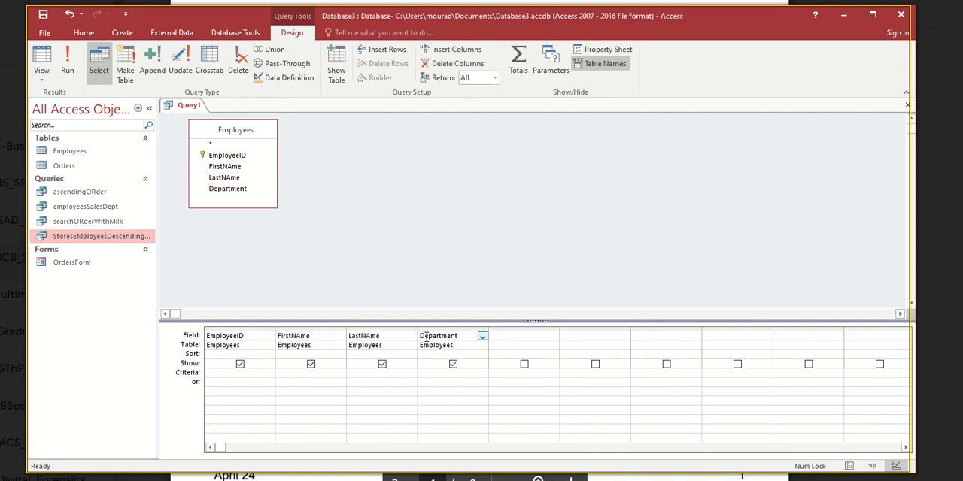
pyautogui.click(428, 372)
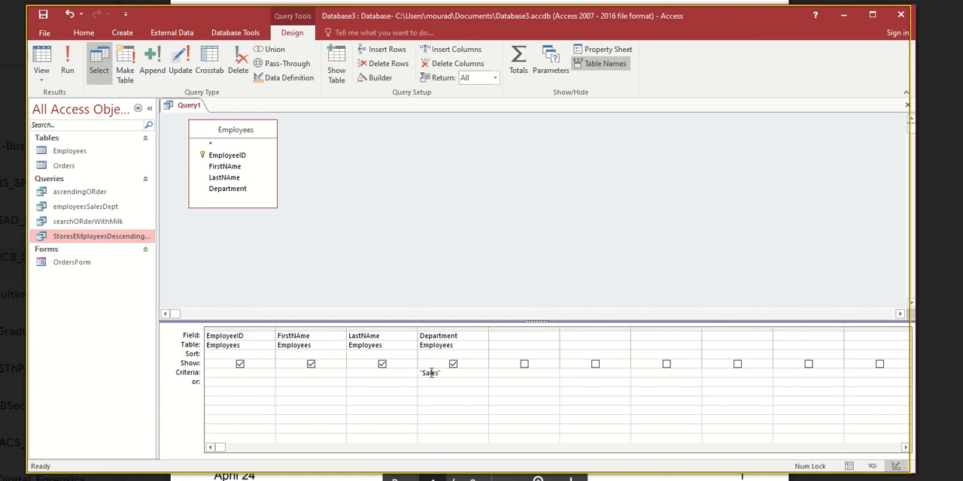
pyautogui.click(67, 62)
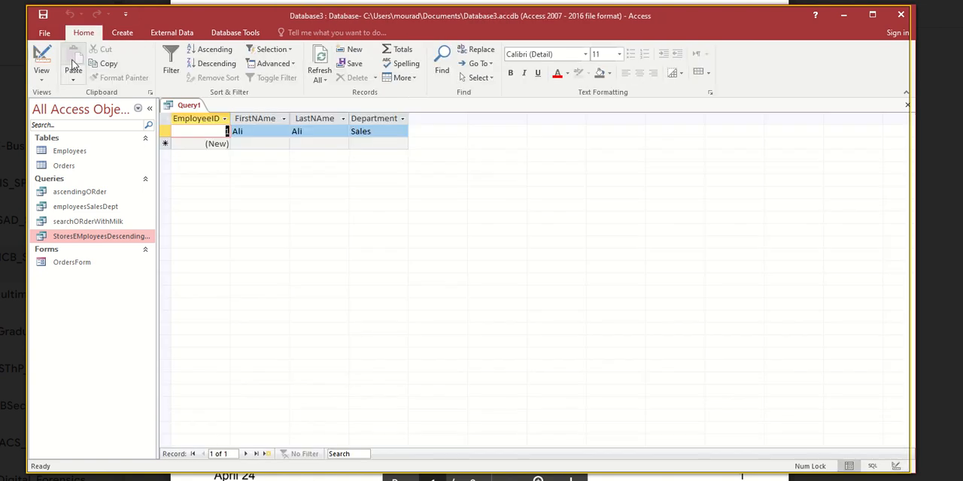
pyautogui.doubleClick(378, 133)
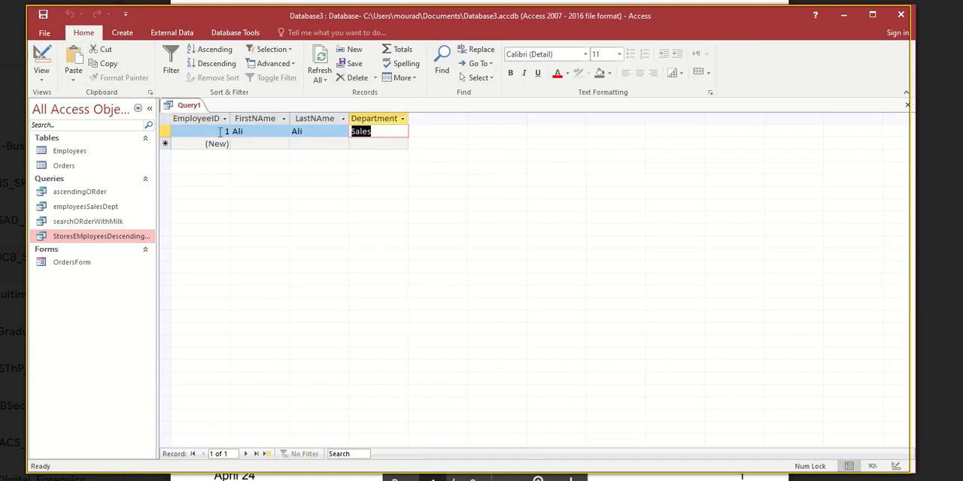
# - Return to the query's design, add "Cashier" as an alternative (or) Department criterion, and run the query to check the departments
pyautogui.click(41, 58)
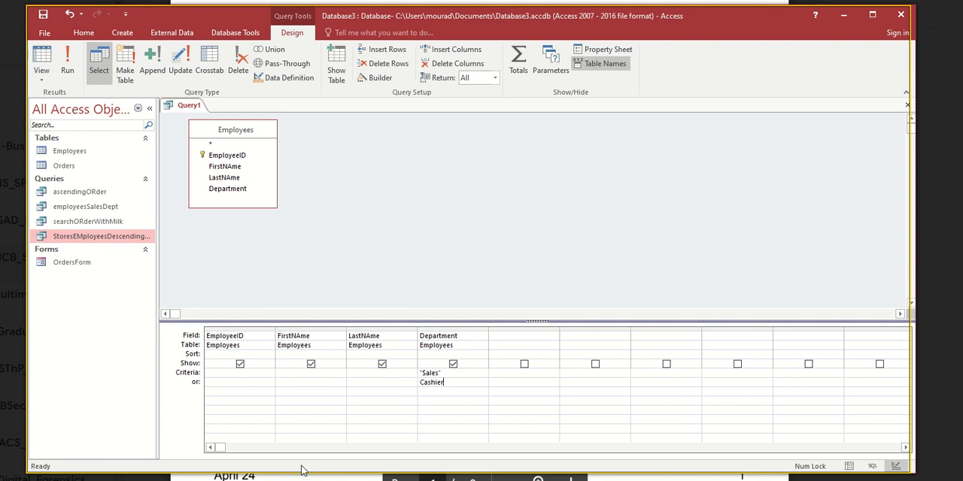
pyautogui.press('Tab')
pyautogui.click(67, 62)
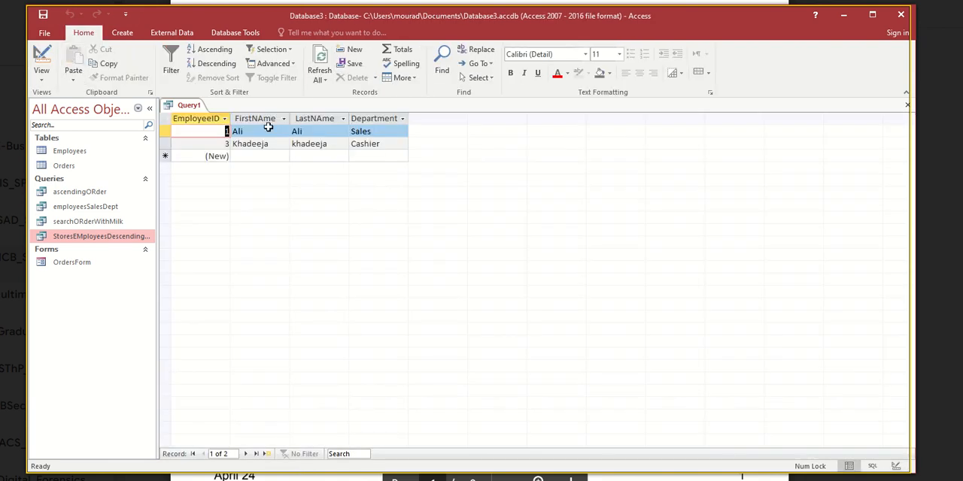
pyautogui.click(368, 132)
pyautogui.click(369, 144)
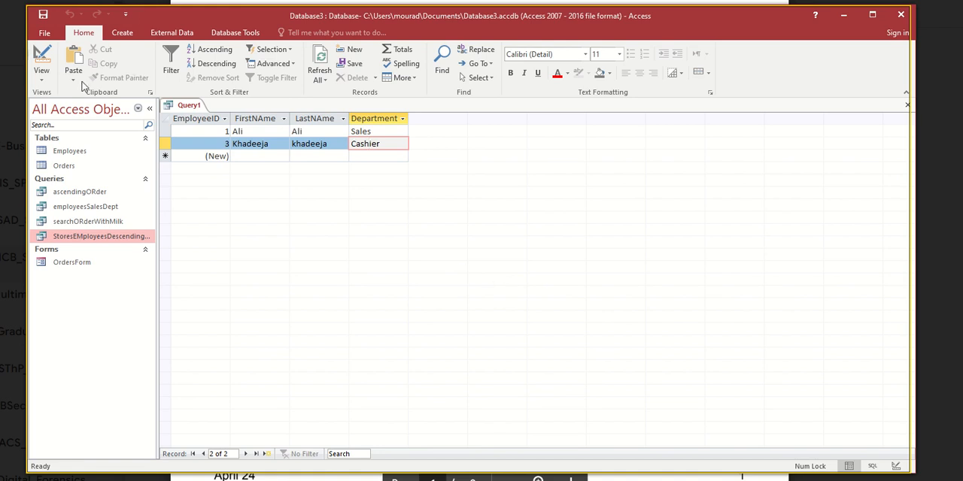
# - Return to the query's design to review both Department criteria, and rerun the query to check the order of the first names
pyautogui.click(42, 61)
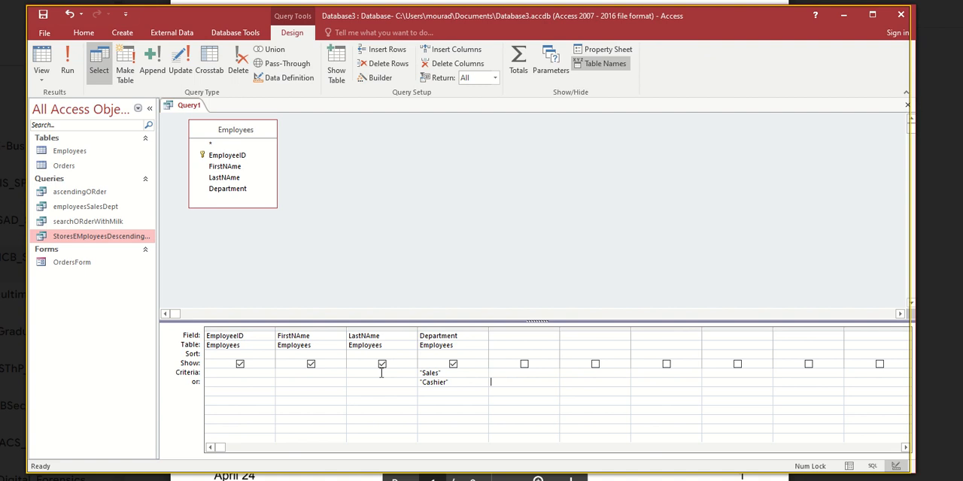
pyautogui.click(68, 60)
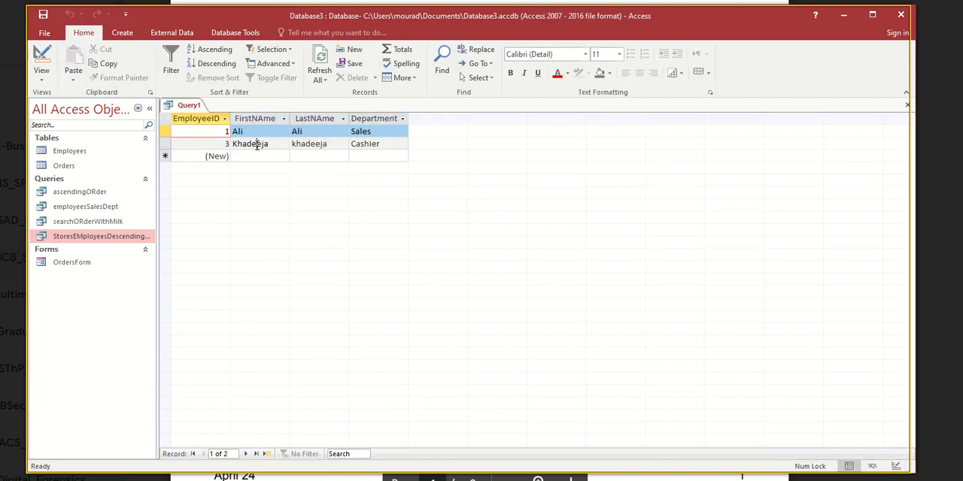
pyautogui.click(251, 133)
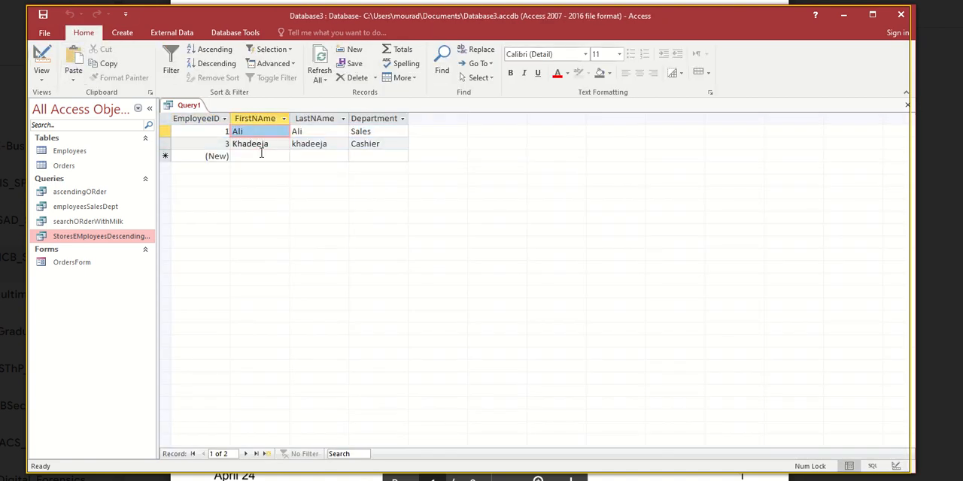
# - Return to the query's design, sort the Sales and Cashier employees by FirstNAme Ascending, and run the query
pyautogui.click(42, 59)
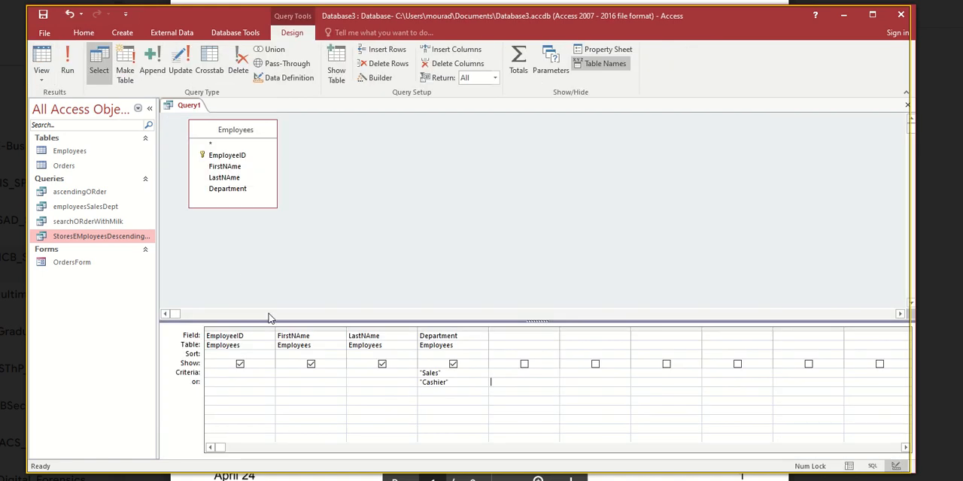
pyautogui.moveTo(289, 336); pyautogui.dragTo(294, 338)
pyautogui.click(288, 355)
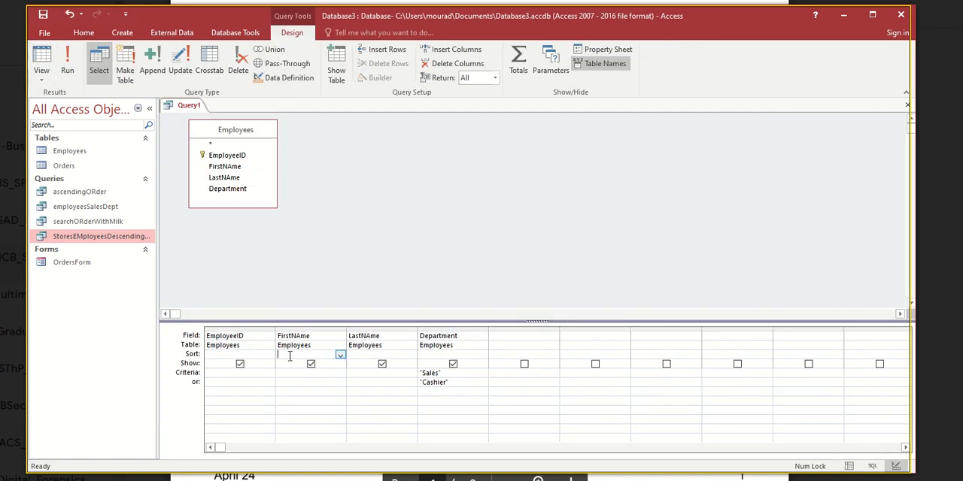
pyautogui.click(341, 356)
pyautogui.click(328, 365)
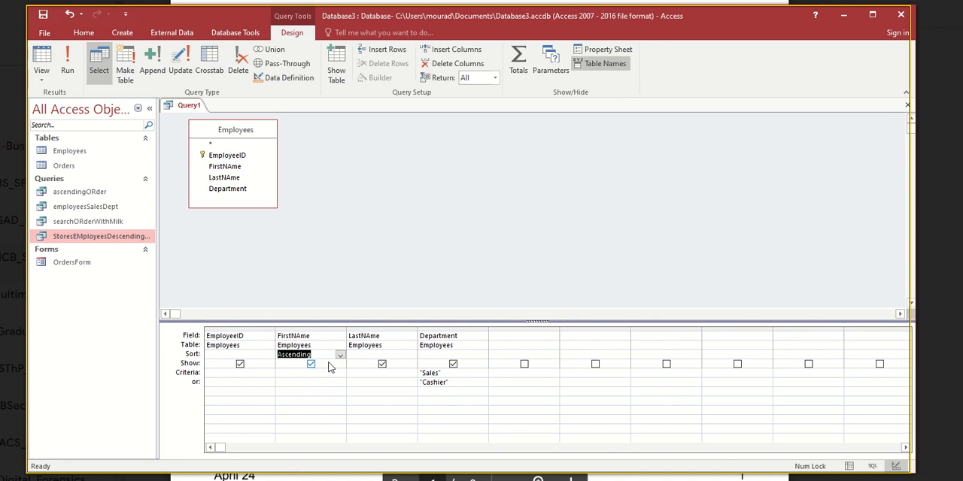
pyautogui.click(67, 62)
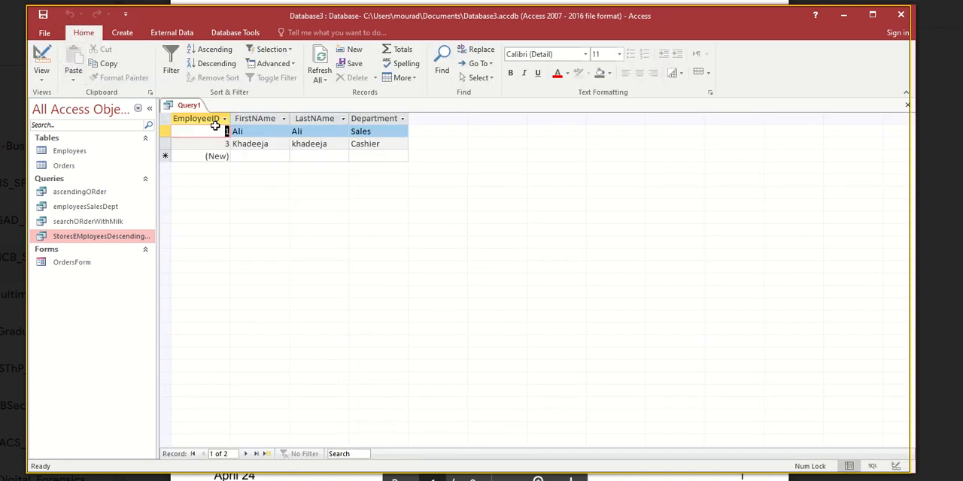
# - Return to the query's design, change the FirstNAme sort to Descending, and run the query
pyautogui.click(43, 58)
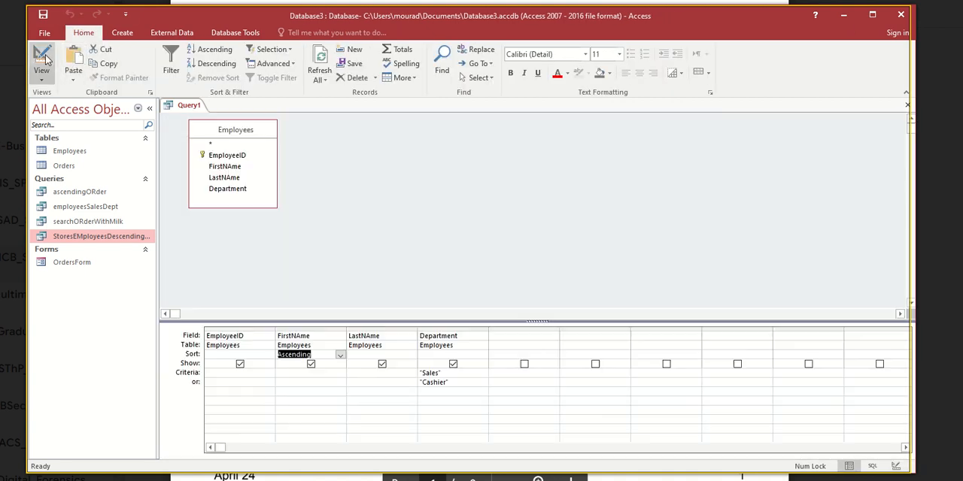
pyautogui.click(341, 356)
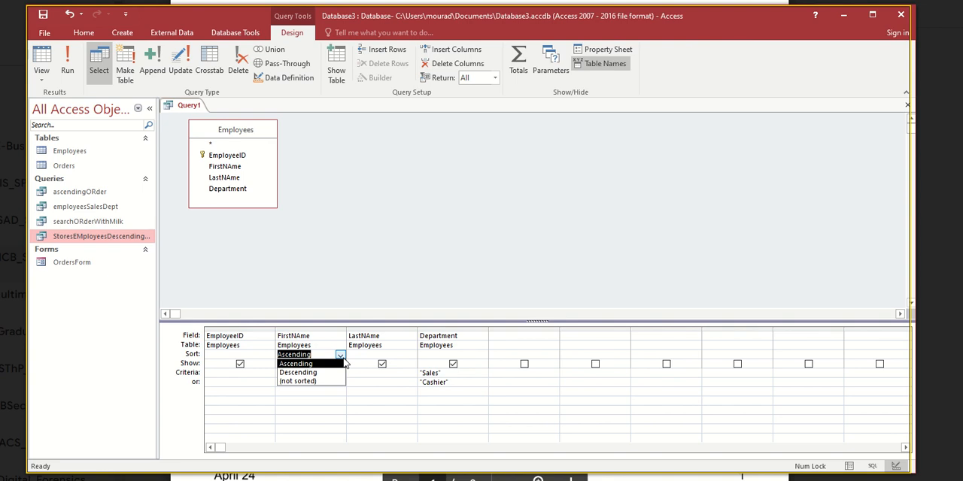
pyautogui.click(327, 372)
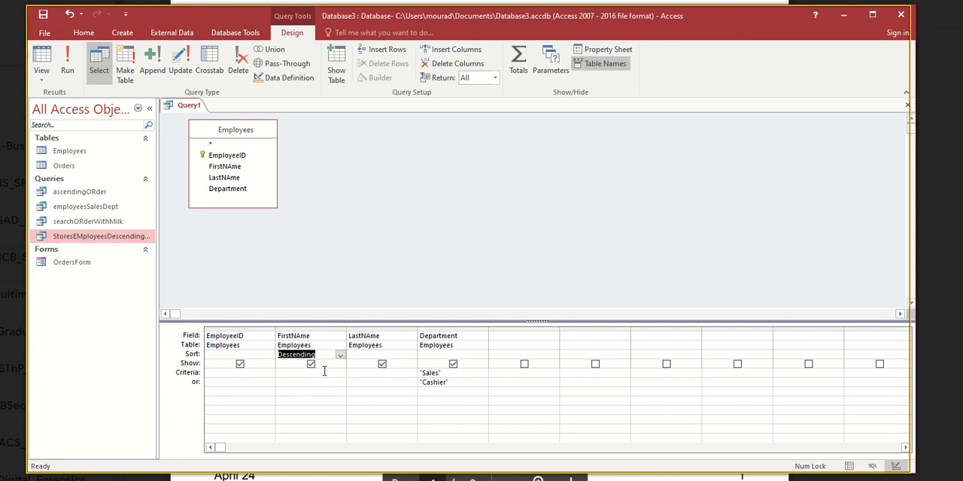
pyautogui.click(67, 64)
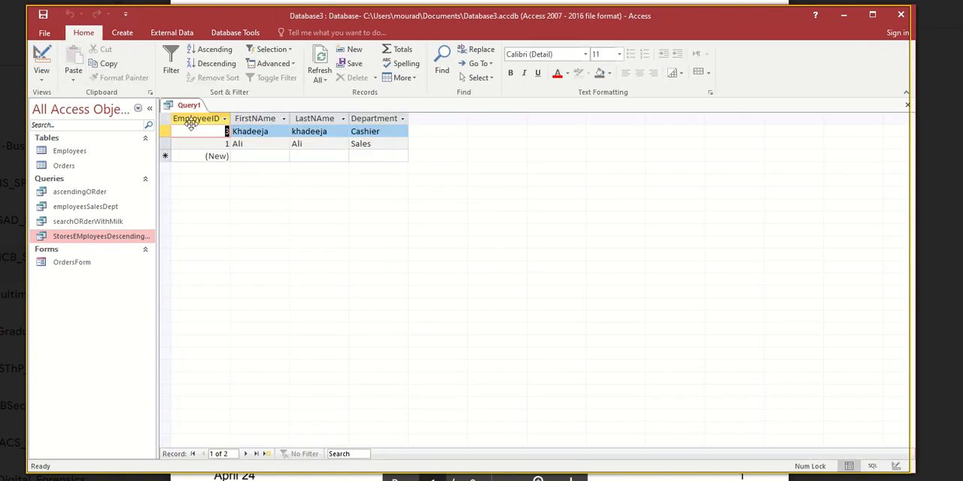
# - Save the Sales and Cashier employees query as "MultiOptionQuery"
pyautogui.click(42, 14)
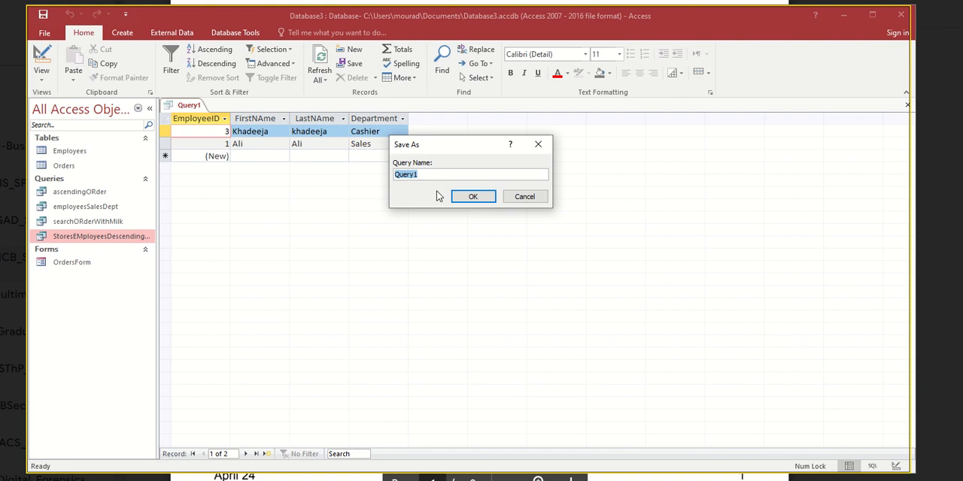
pyautogui.write('MultiQ')
pyautogui.press('BackSpace')
pyautogui.press('Return')
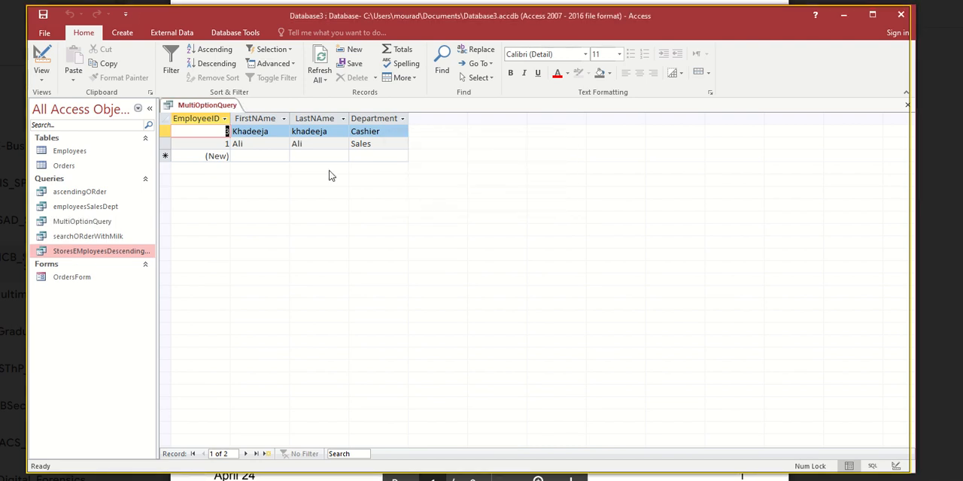
pyautogui.click(94, 254)
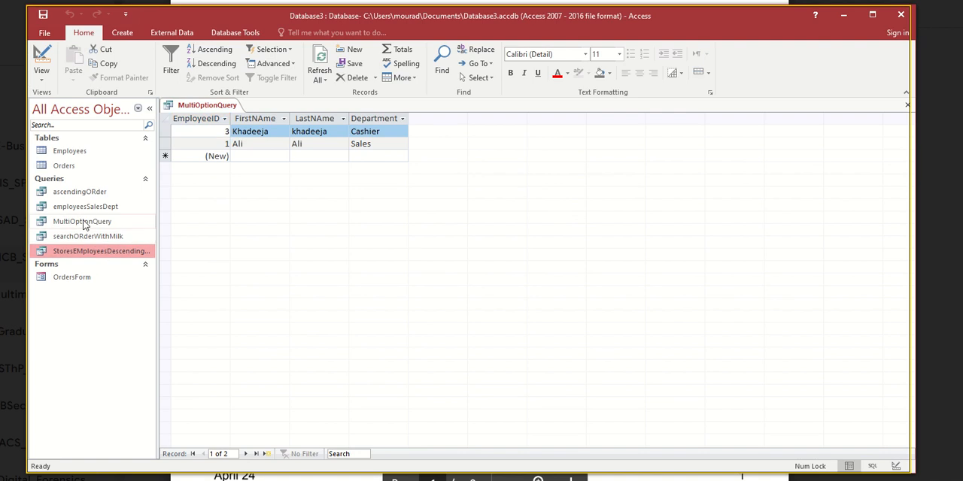
# - Close the MultiOptionQuery results and reopen the saved query from the database's object list
pyautogui.click(86, 224)
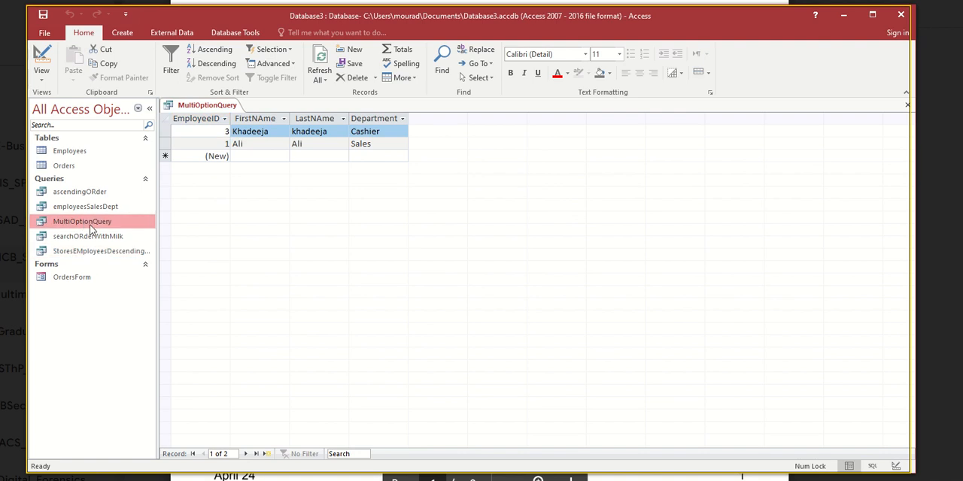
pyautogui.rightClick(190, 106)
pyautogui.click(193, 142)
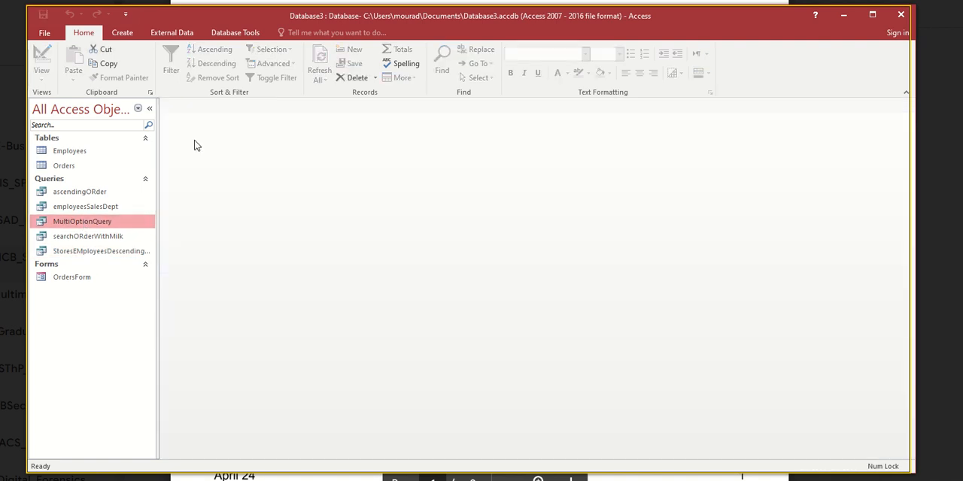
pyautogui.doubleClick(90, 223)
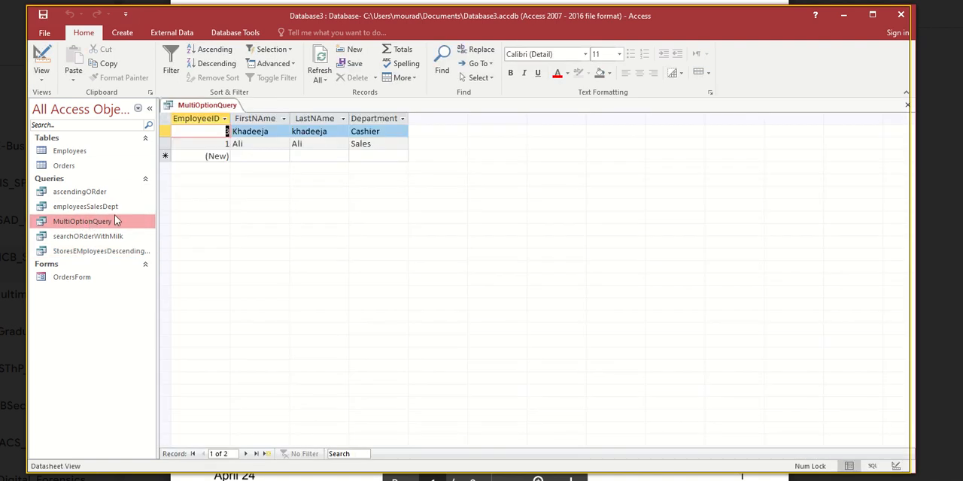
# - Review MultiOptionQuery's Department criteria and FirstNAme sort in its design, and rerun the query
pyautogui.click(42, 56)
pyautogui.moveTo(421, 363); pyautogui.dragTo(475, 363)
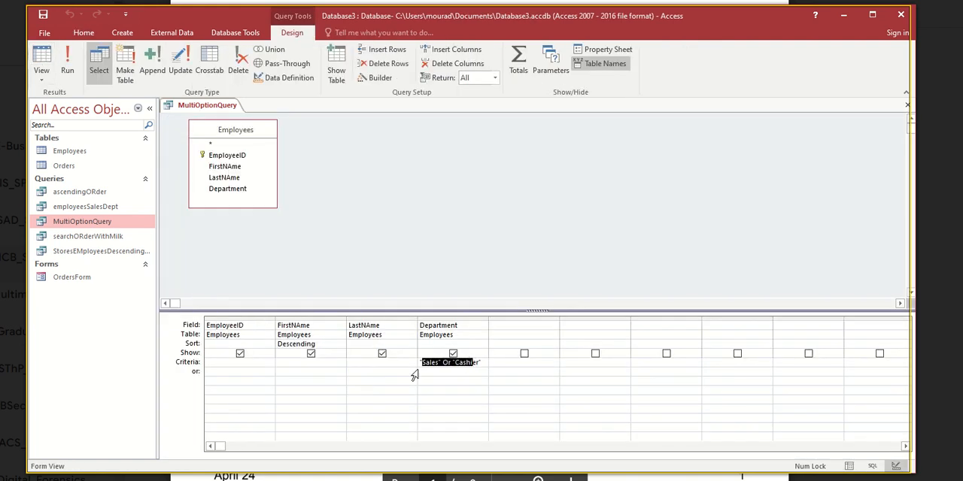
pyautogui.click(294, 344)
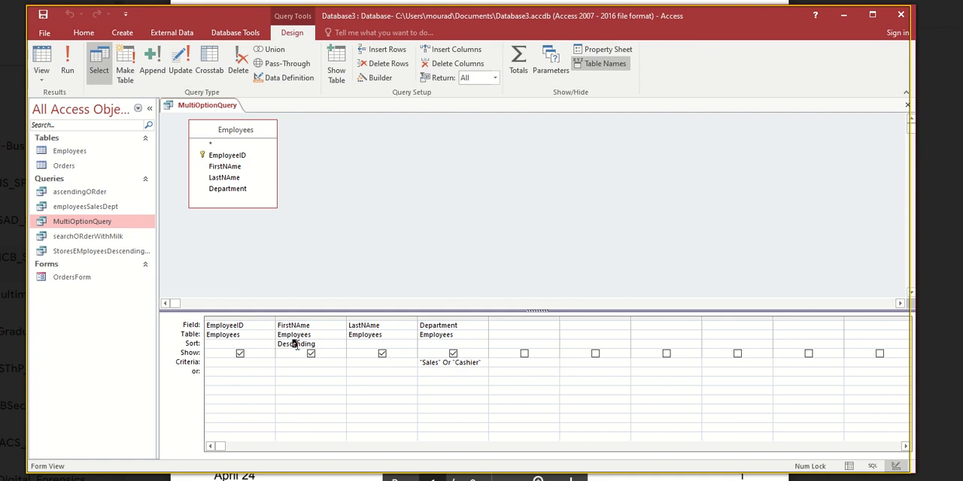
pyautogui.click(67, 68)
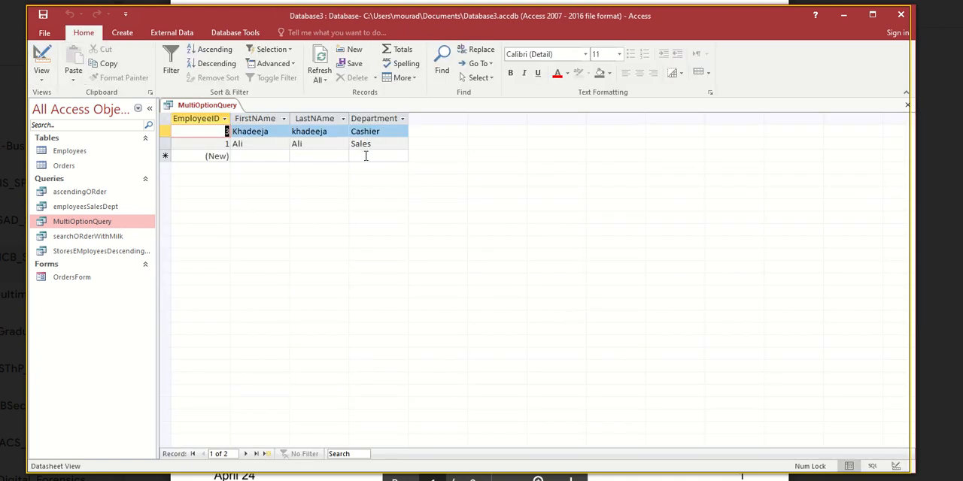